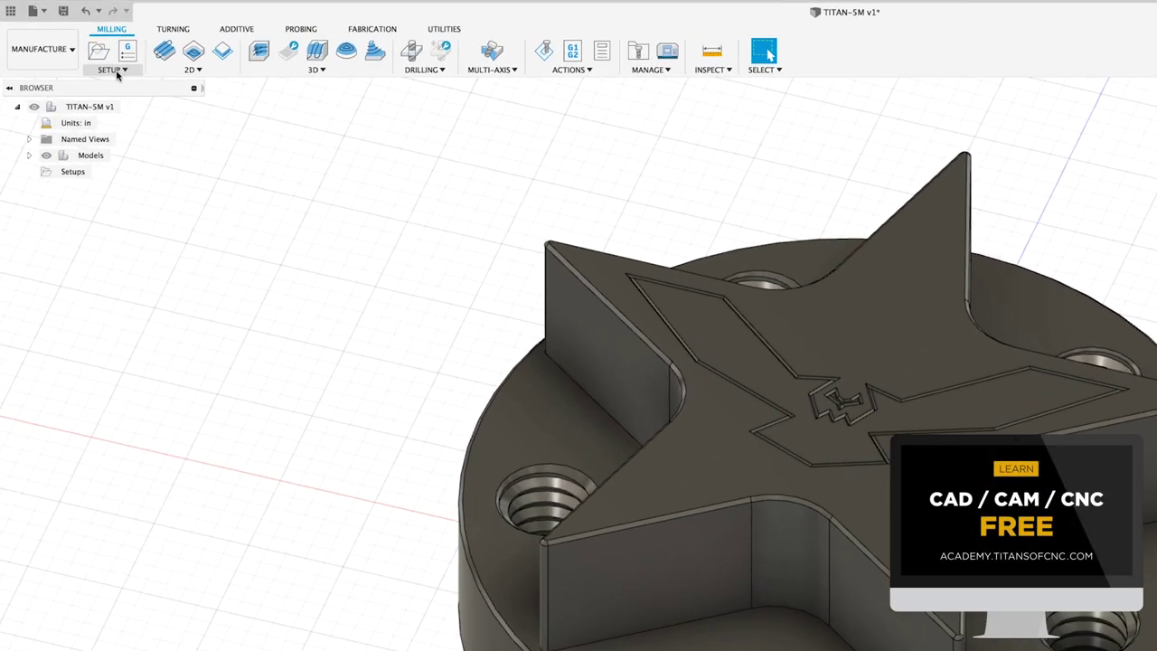
Step: Show the Setup dropdown commands on the Milling tab for the TITAN-5M part
left_click(74, 46)
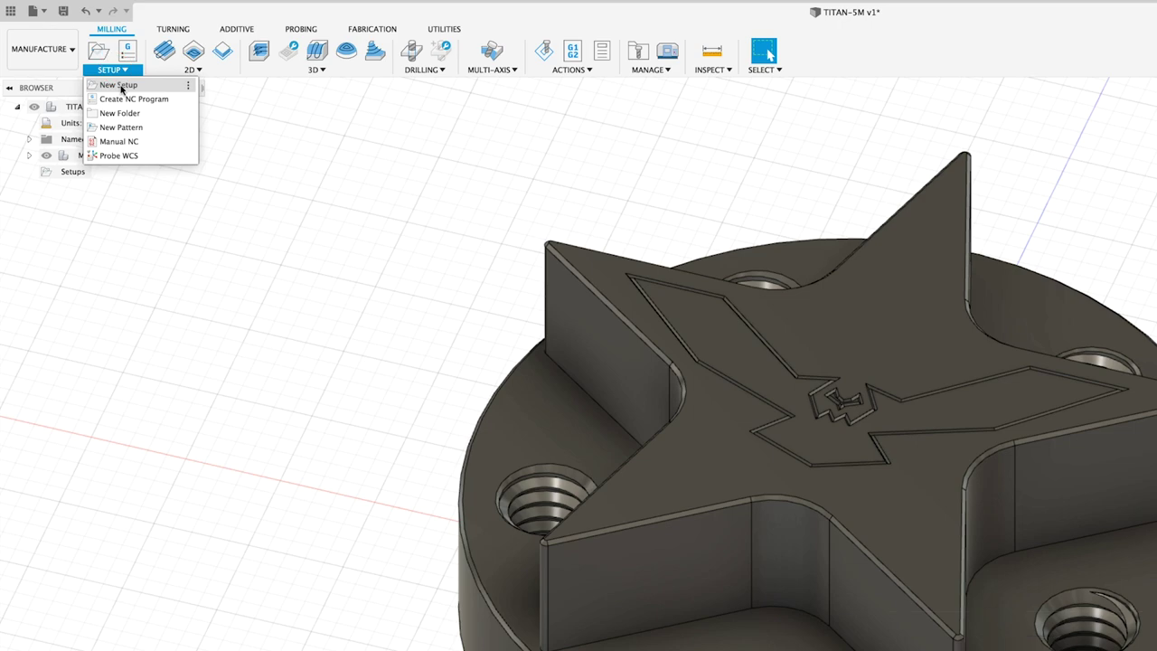
Step: Create a new setup with Z from the star's top face and X along a stock box edge
left_click(121, 89)
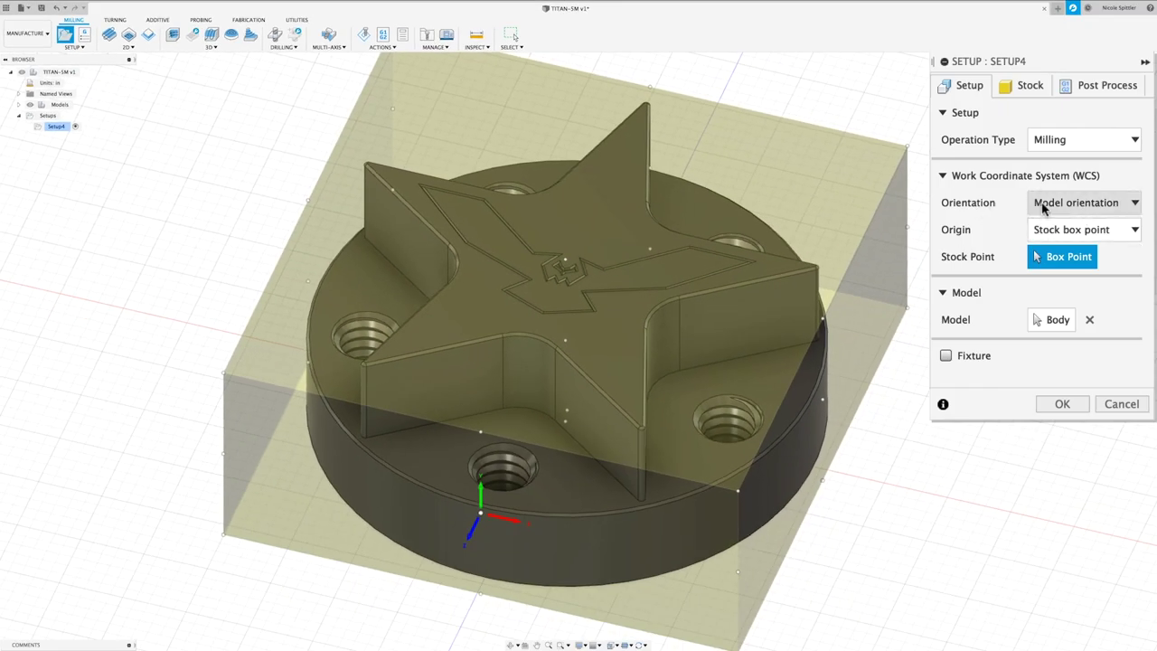
left_click(1044, 206)
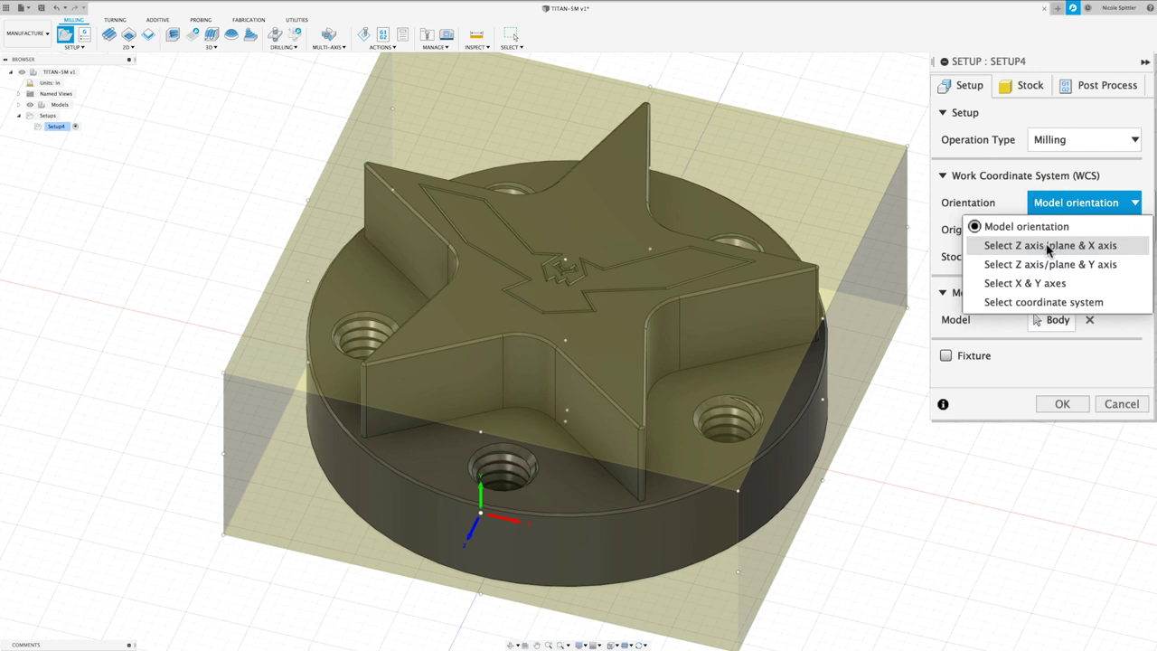
left_click(1092, 249)
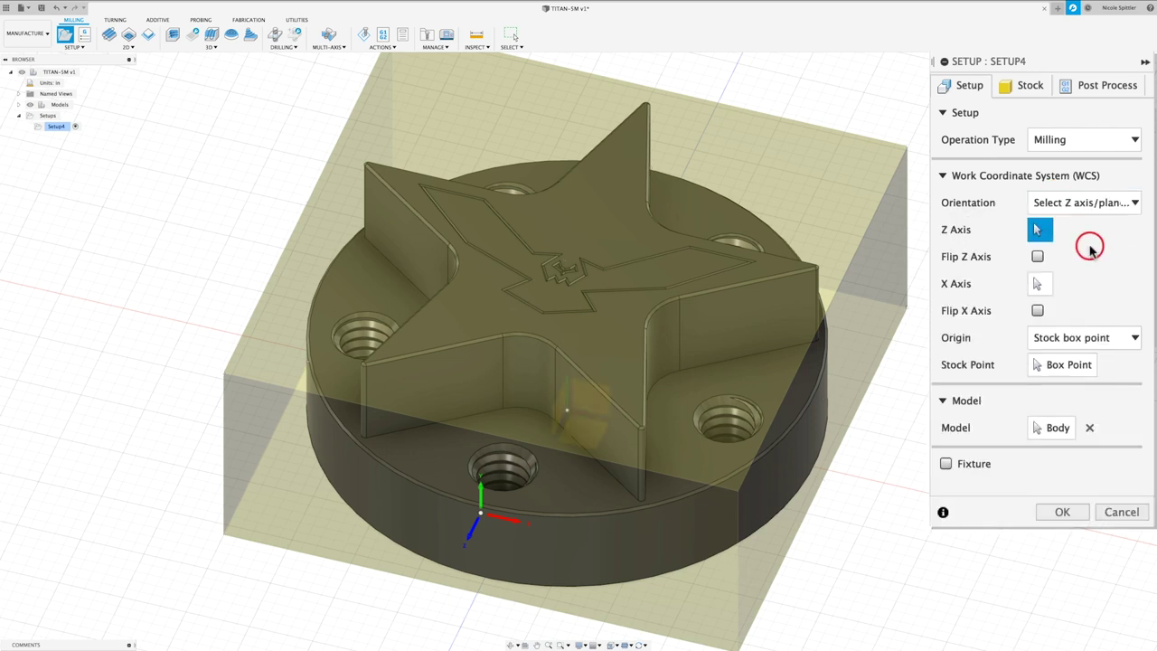
left_click(605, 211)
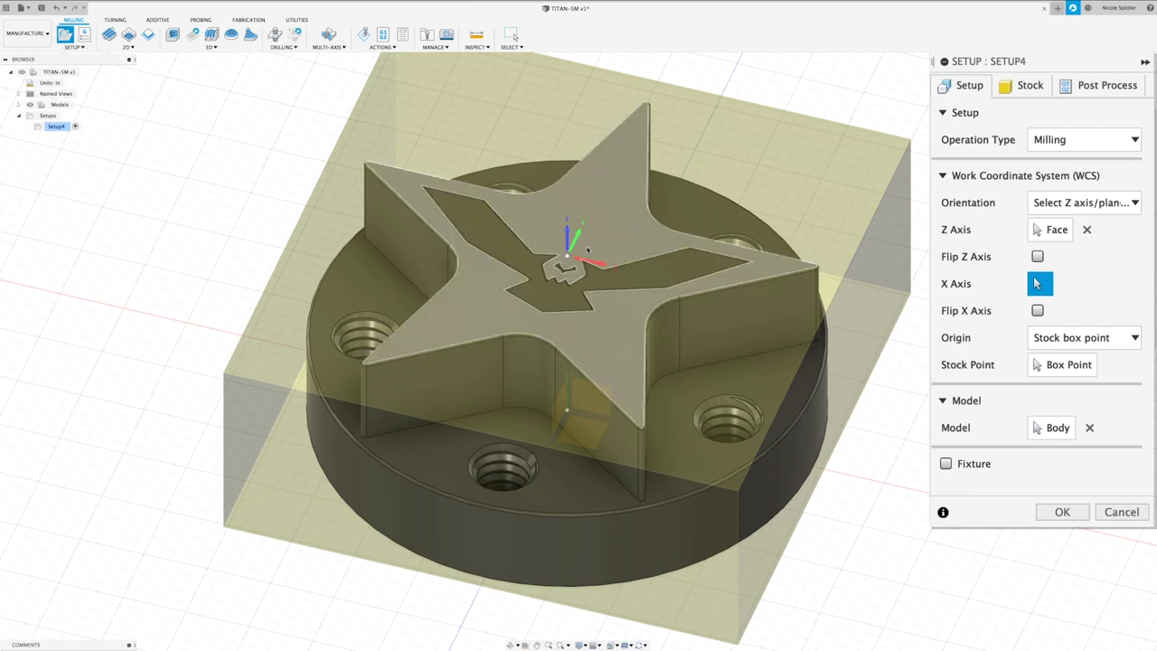
scroll(587, 246, "down", 10)
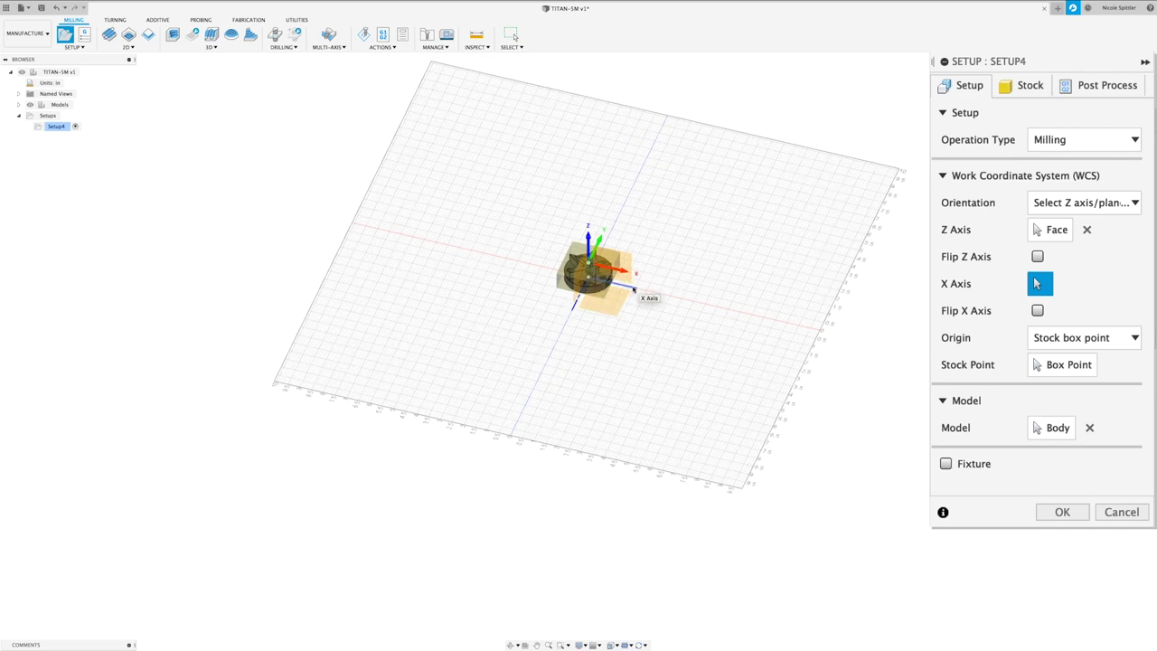
left_click(634, 287)
scroll(590, 264, "up", 5)
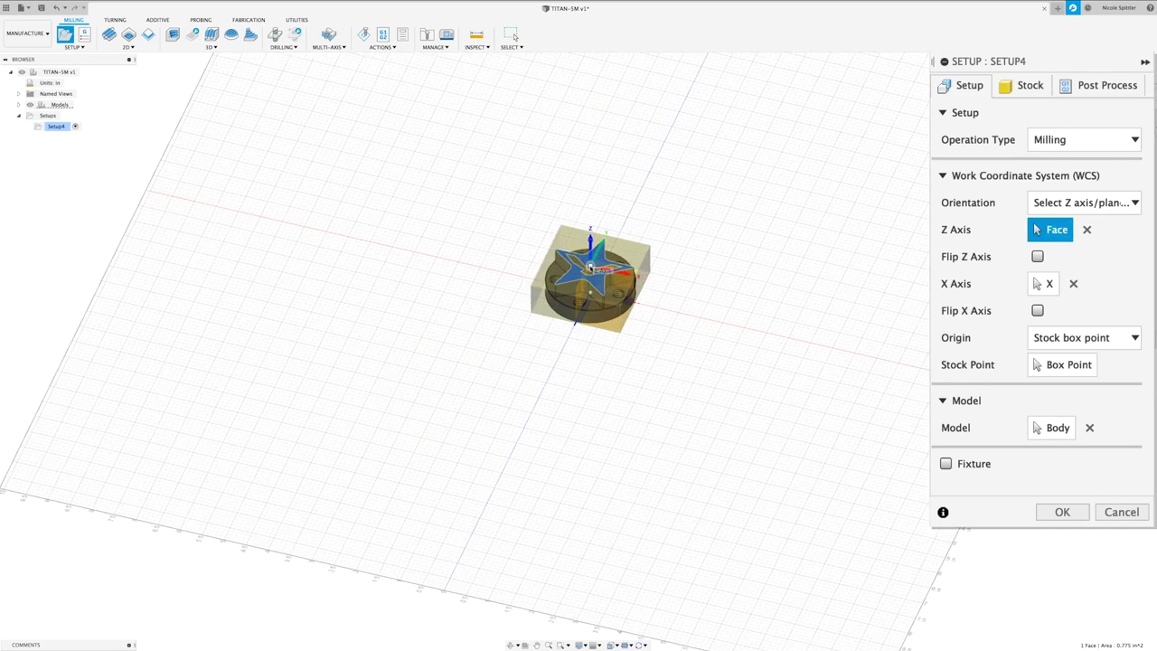
scroll(590, 266, "up", 6)
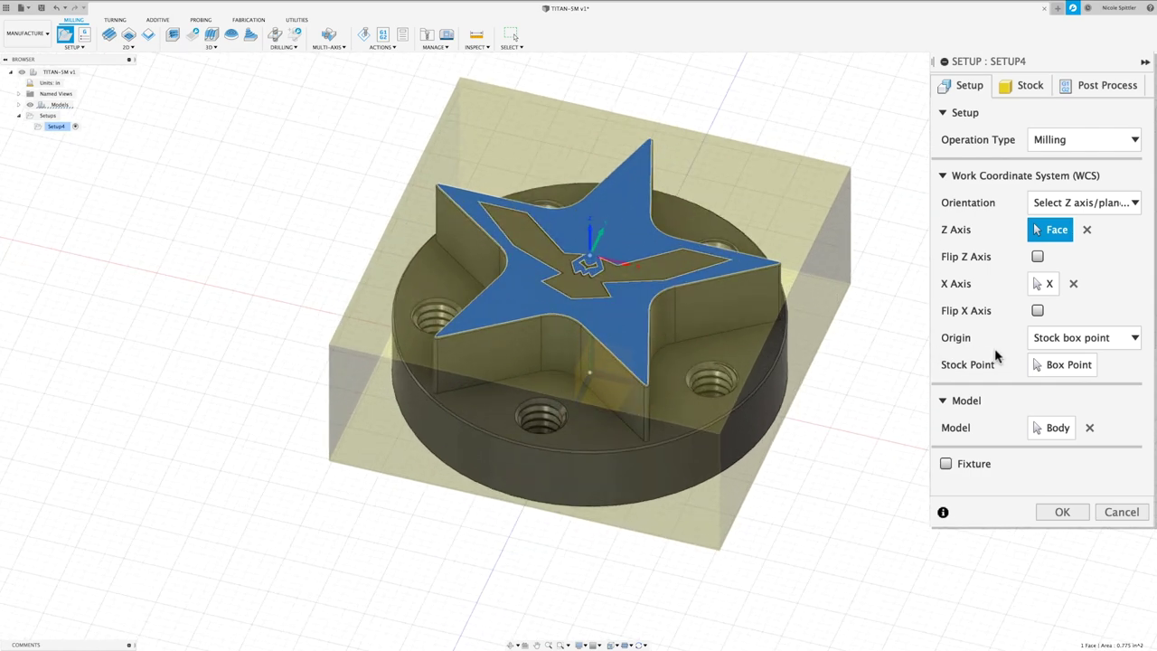
Step: Place the setup origin at the model box's top corner point
left_click(1053, 337)
left_click(1076, 416)
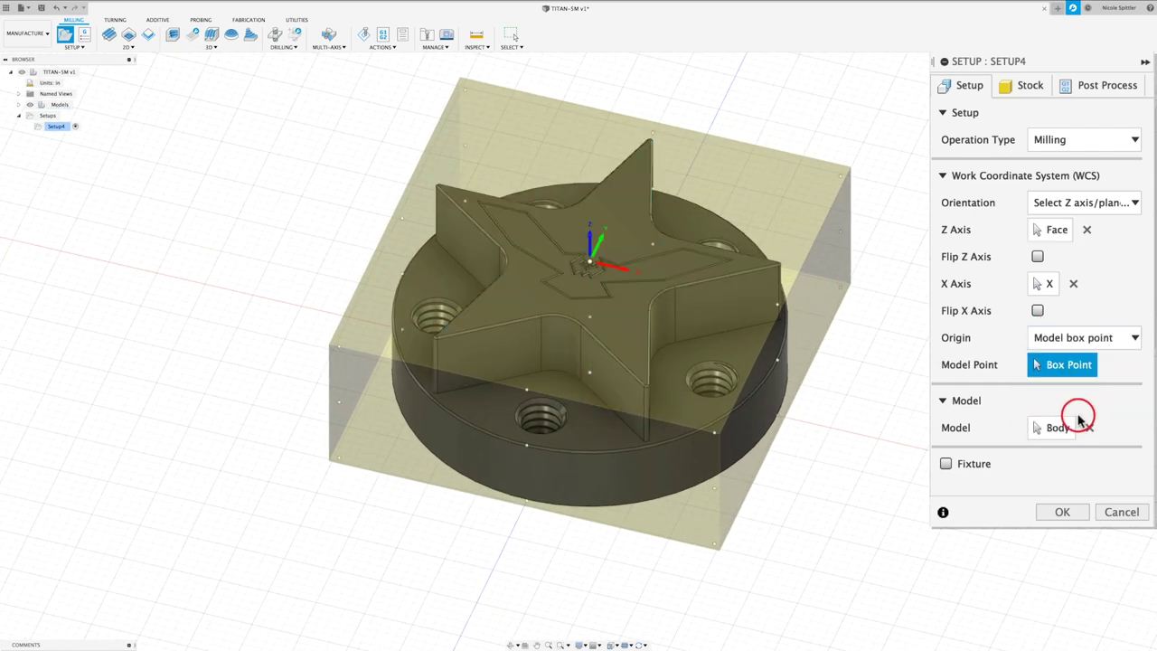
left_click(466, 92)
left_click(1030, 85)
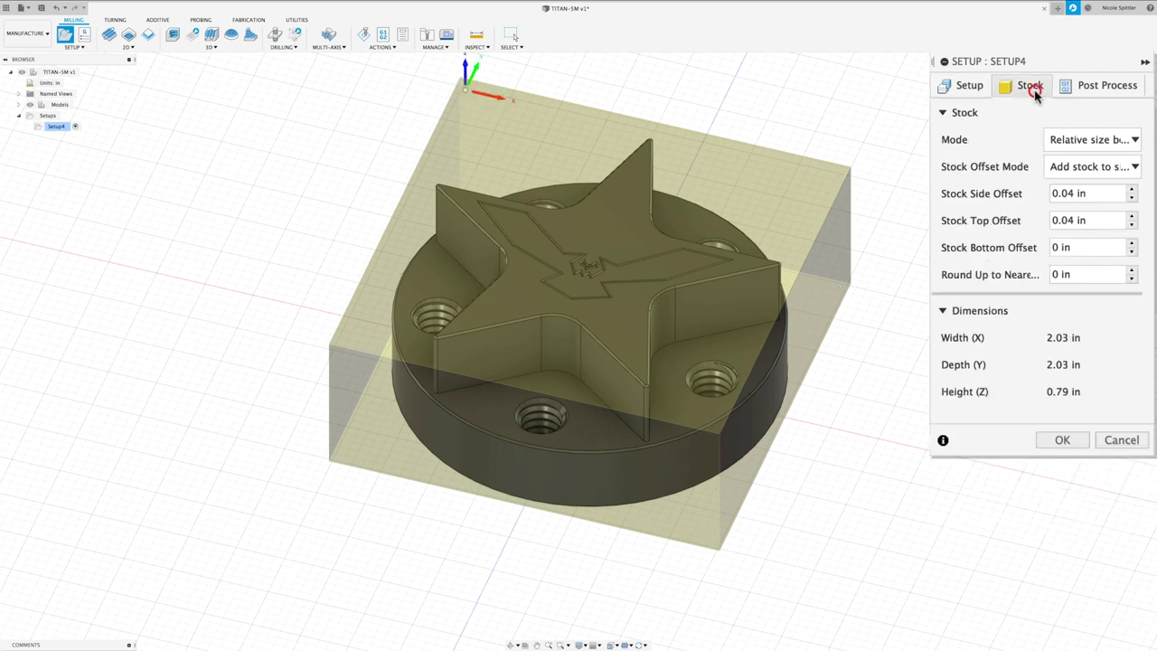
Step: Add stock to all sides: .025 in on ±X and ±Y, .23 in below, .02 on top, then confirm
left_click(1078, 168)
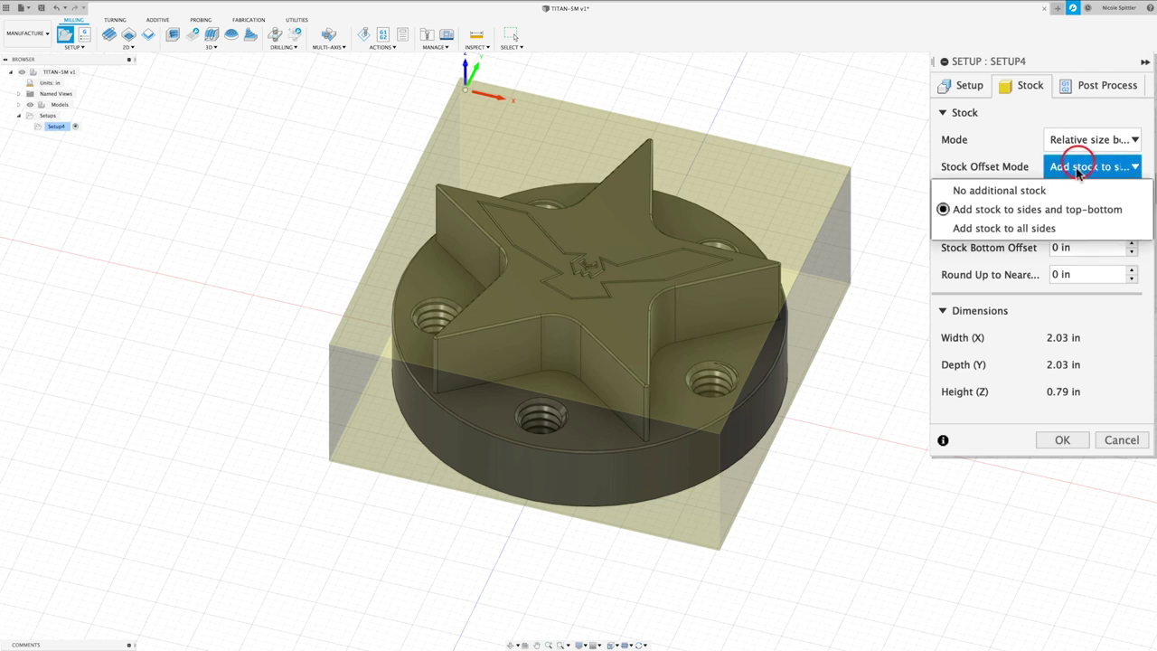
left_click(1054, 229)
left_click(1087, 196)
type(".025")
key("Tab")
type(".025")
key("Tab")
key("Tab")
type(".025")
key("Tab")
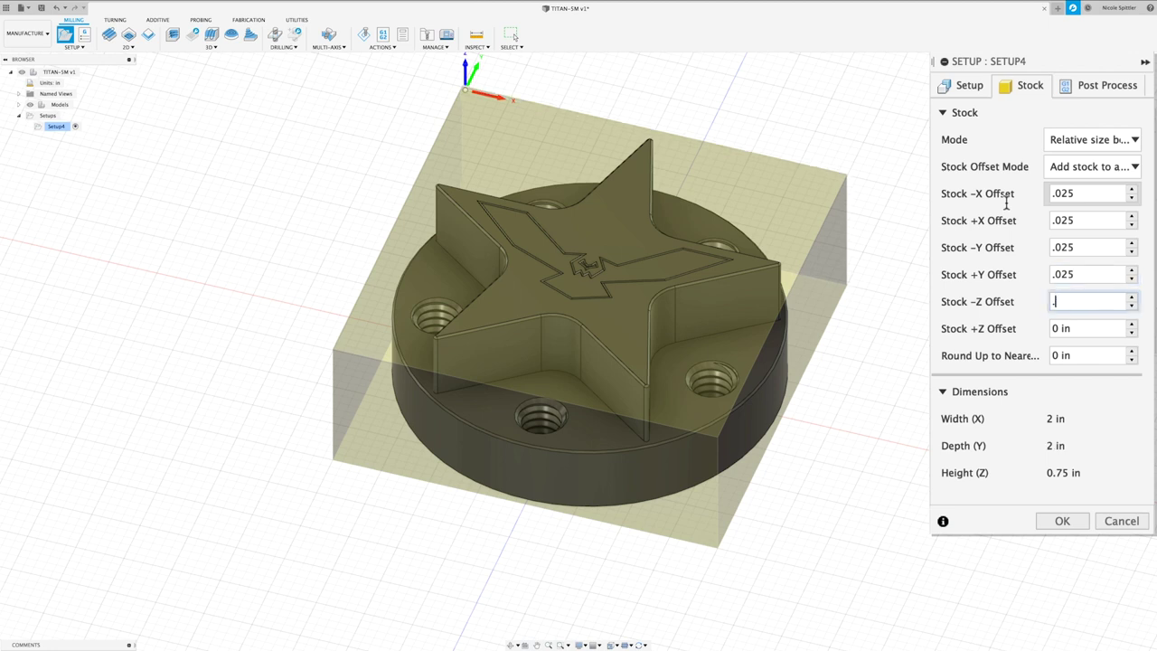
type(".23")
key("Tab")
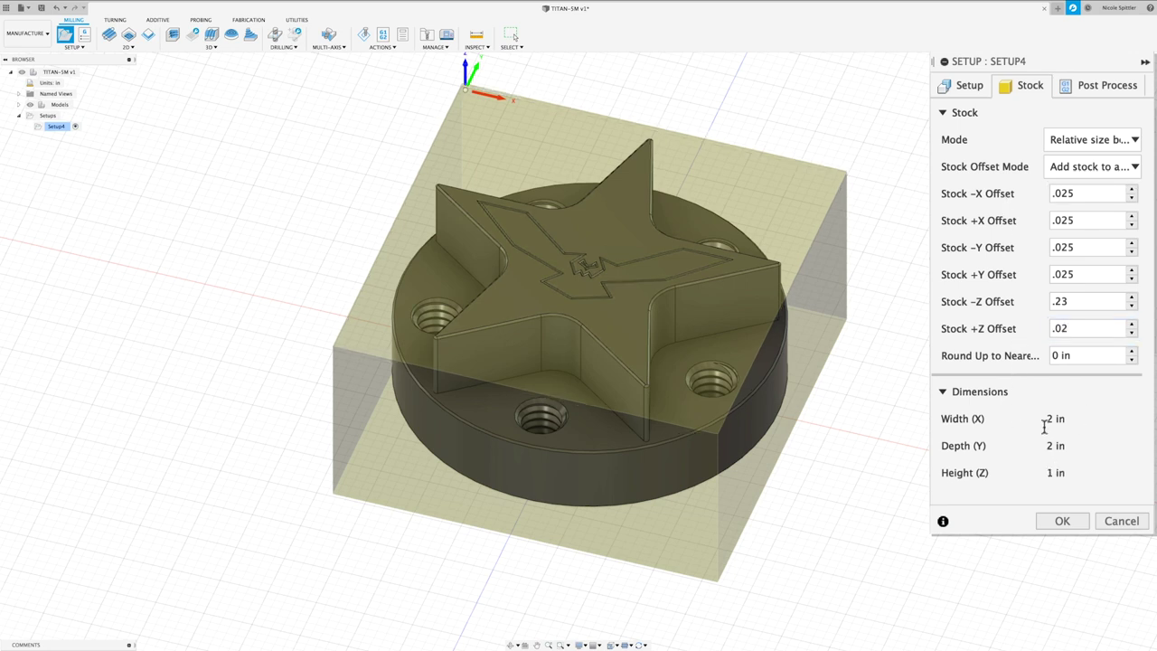
left_click(1063, 521)
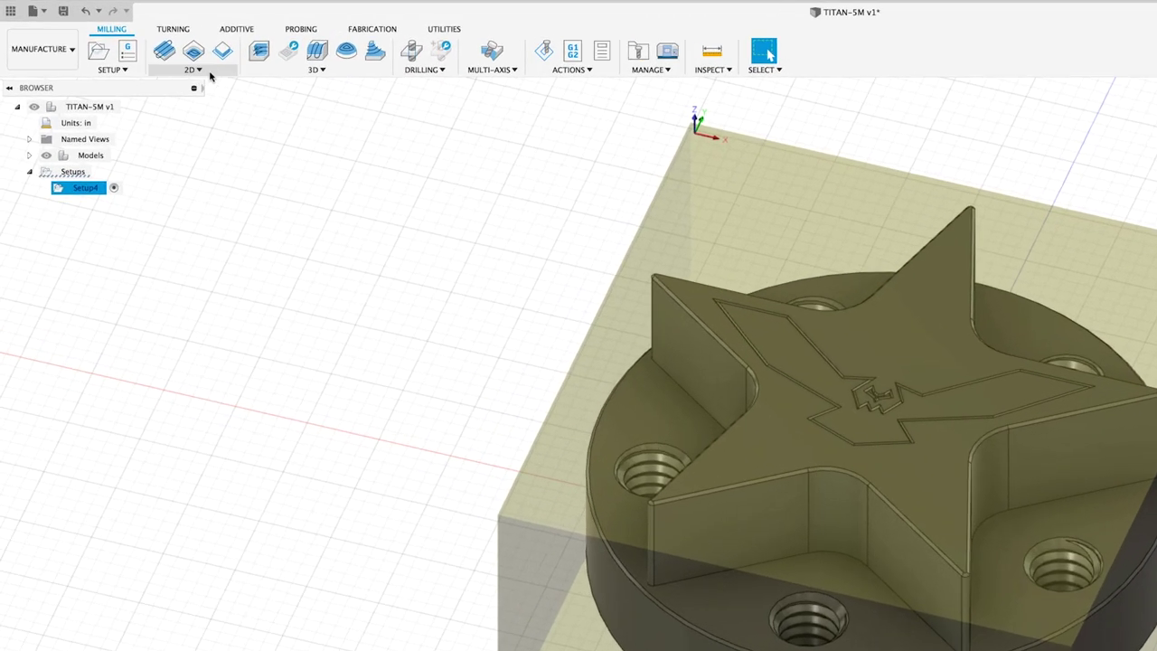
Step: Start a 2D Face operation using the Ø1 1/2" face mill from the Titan library
left_click(127, 46)
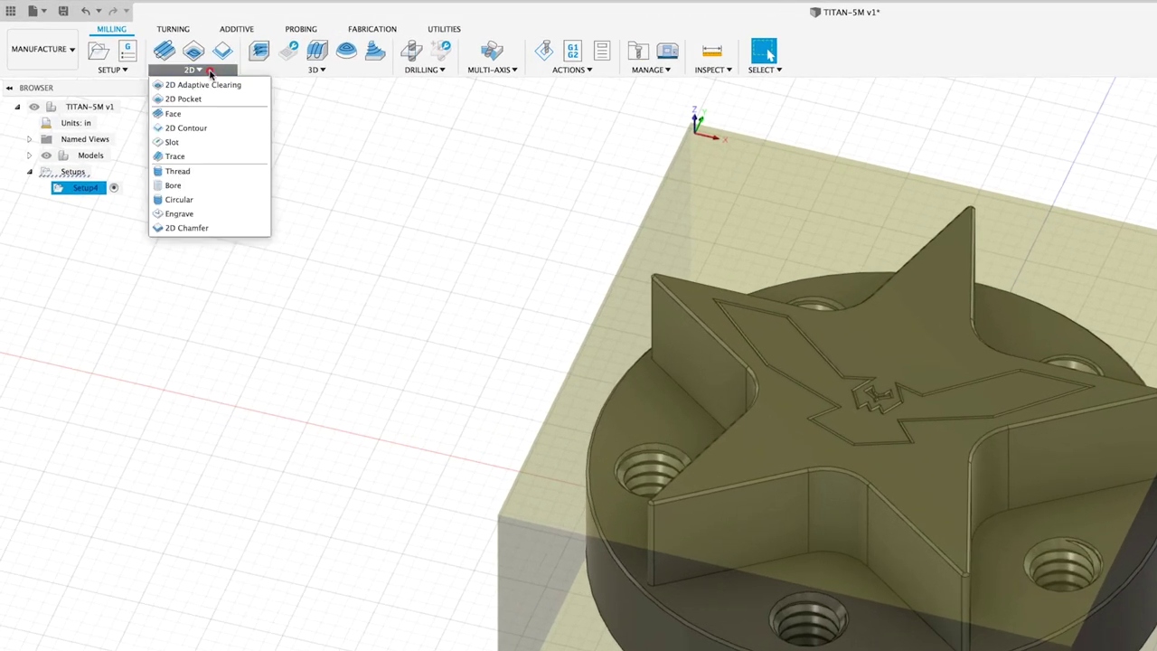
left_click(204, 111)
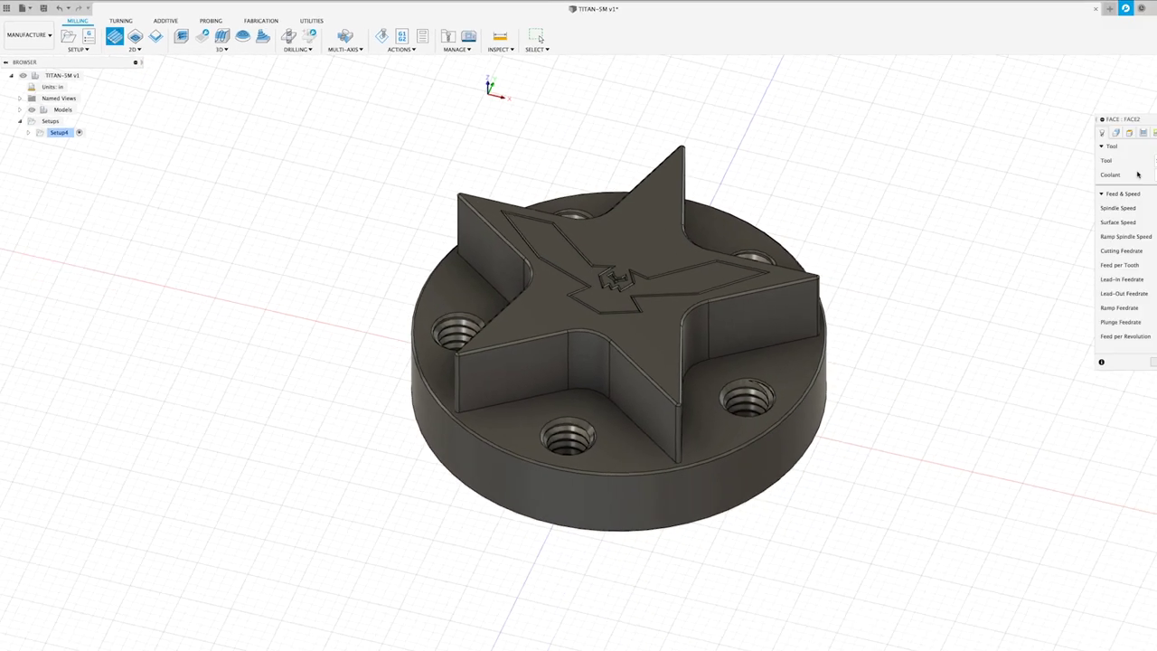
left_click(1063, 141)
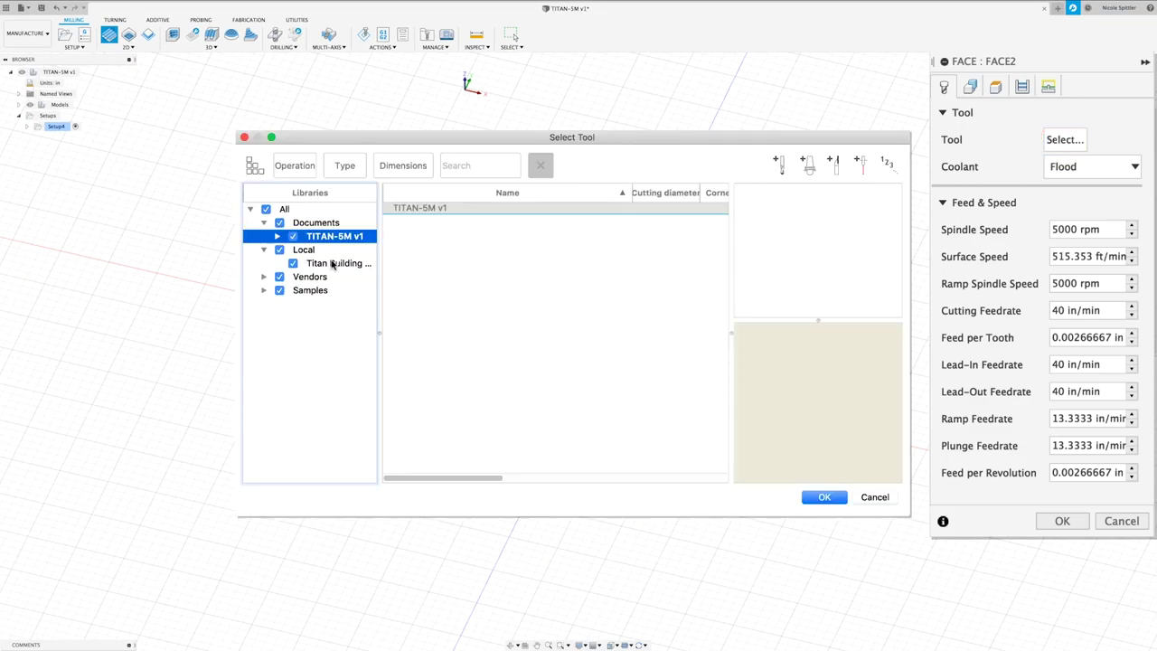
left_click(332, 263)
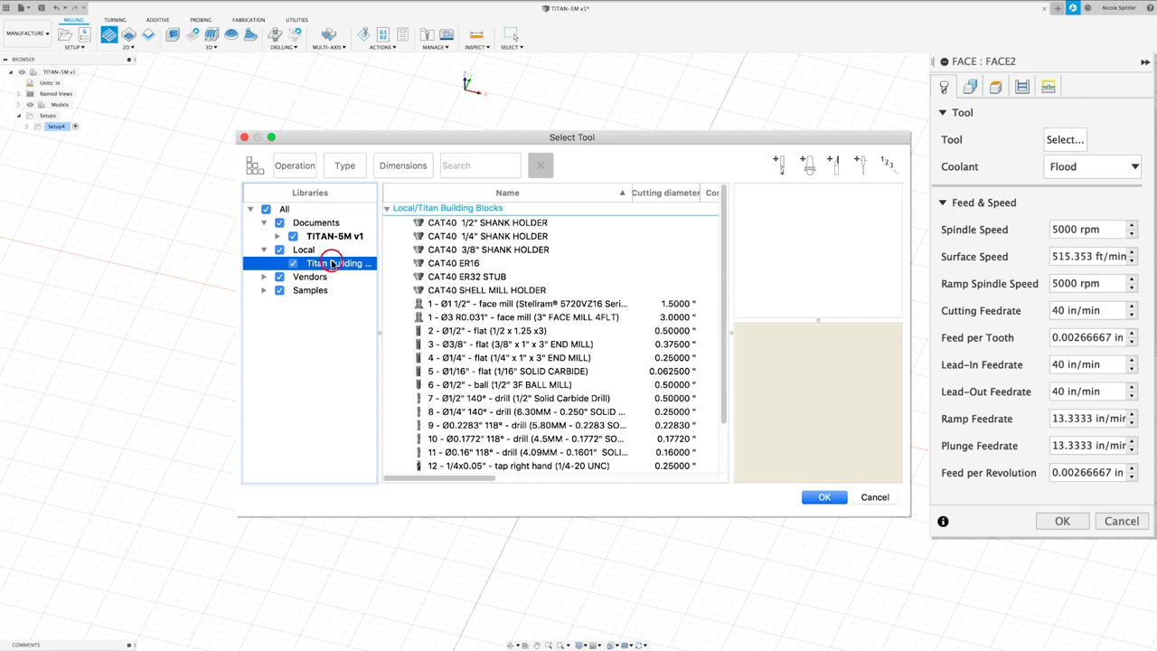
left_click(474, 306)
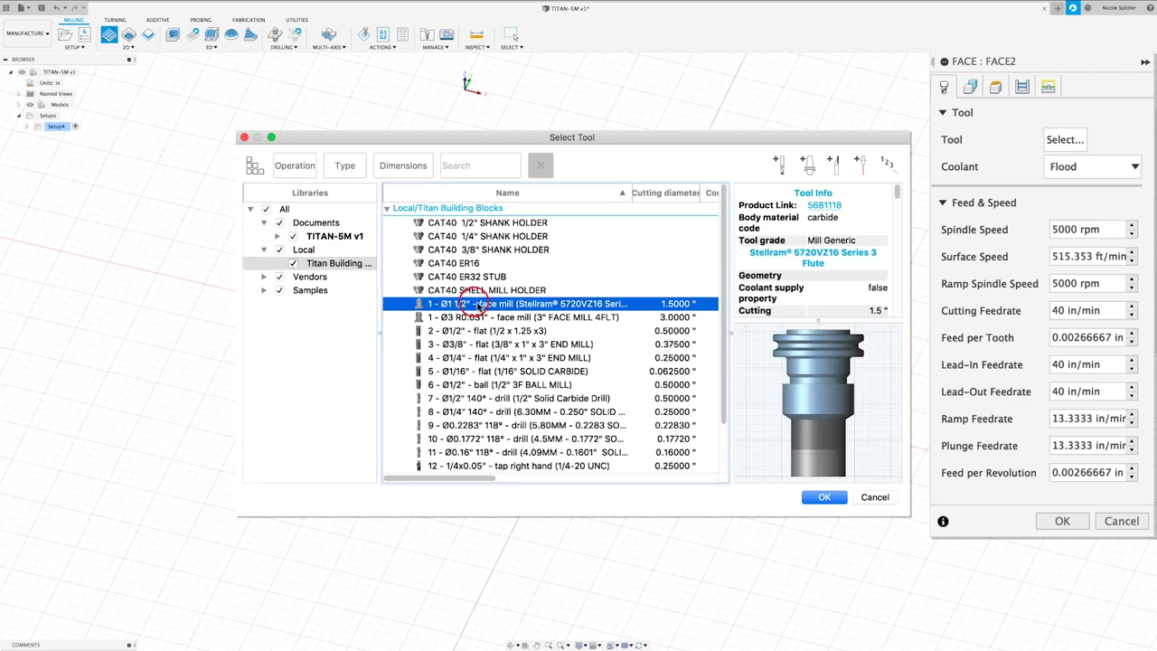
left_click(824, 497)
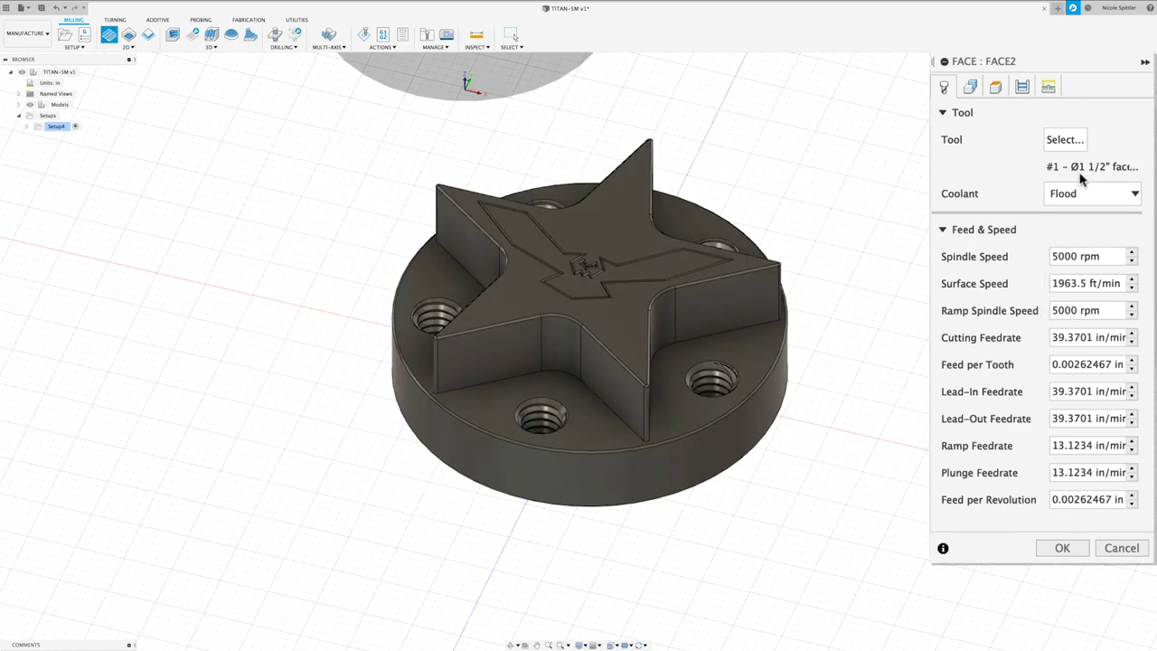
Step: Set spindle and ramp spindle speeds to 4000 rpm
double_click(1078, 256)
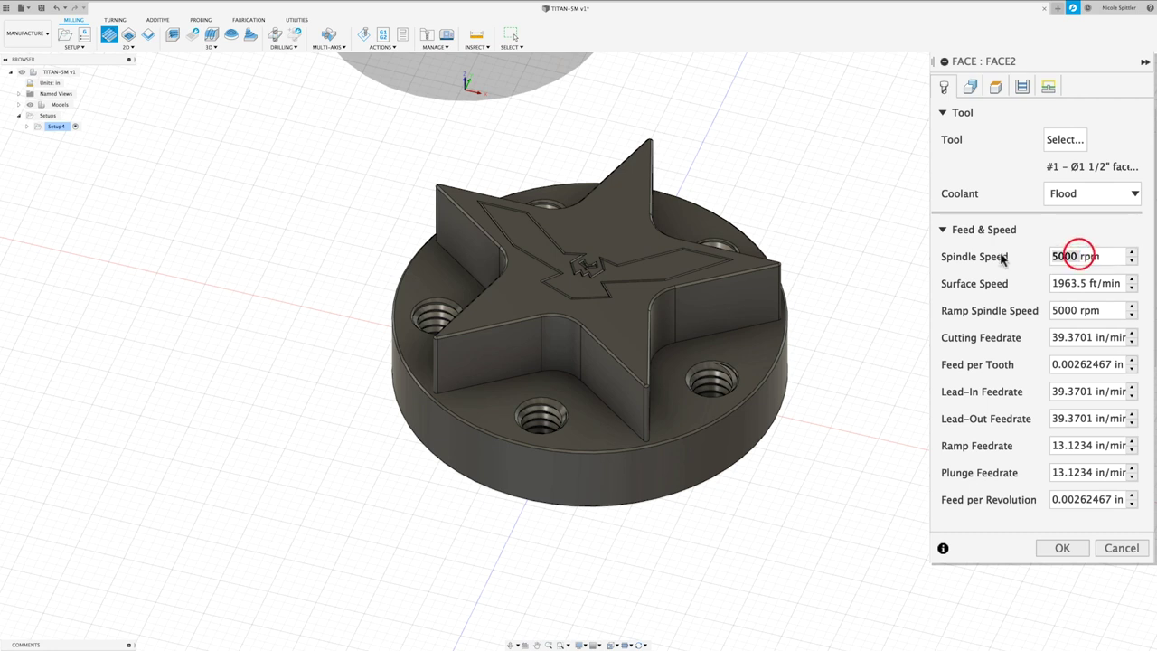
type("4")
left_click(1073, 308)
double_click(1079, 308)
type("400")
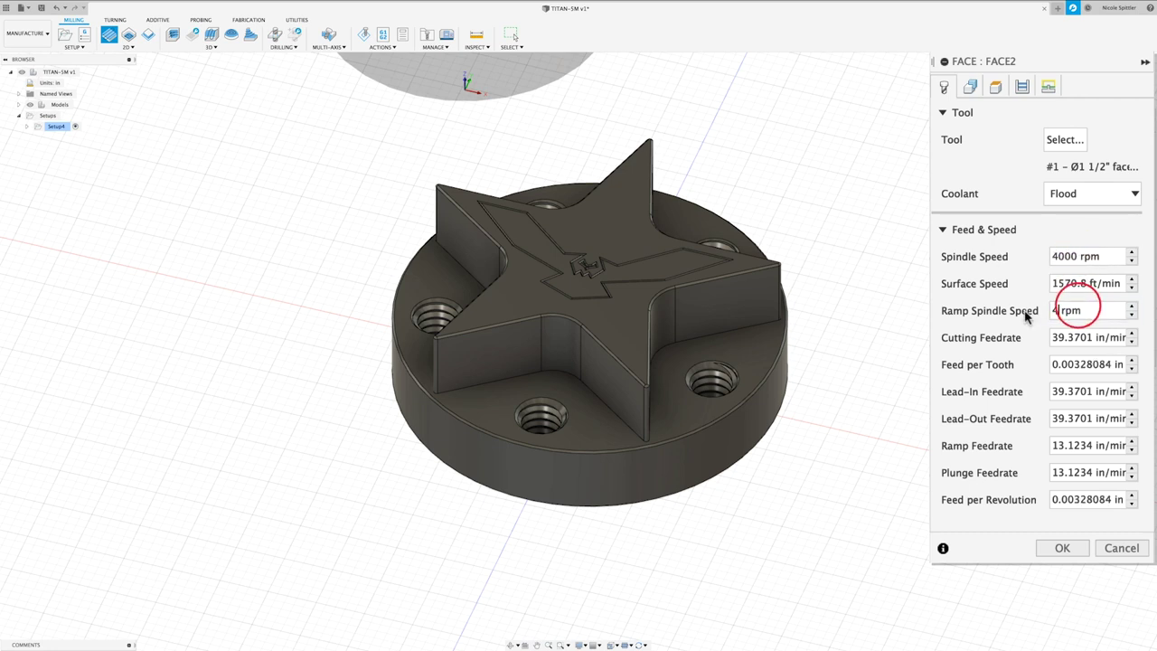
key("Tab")
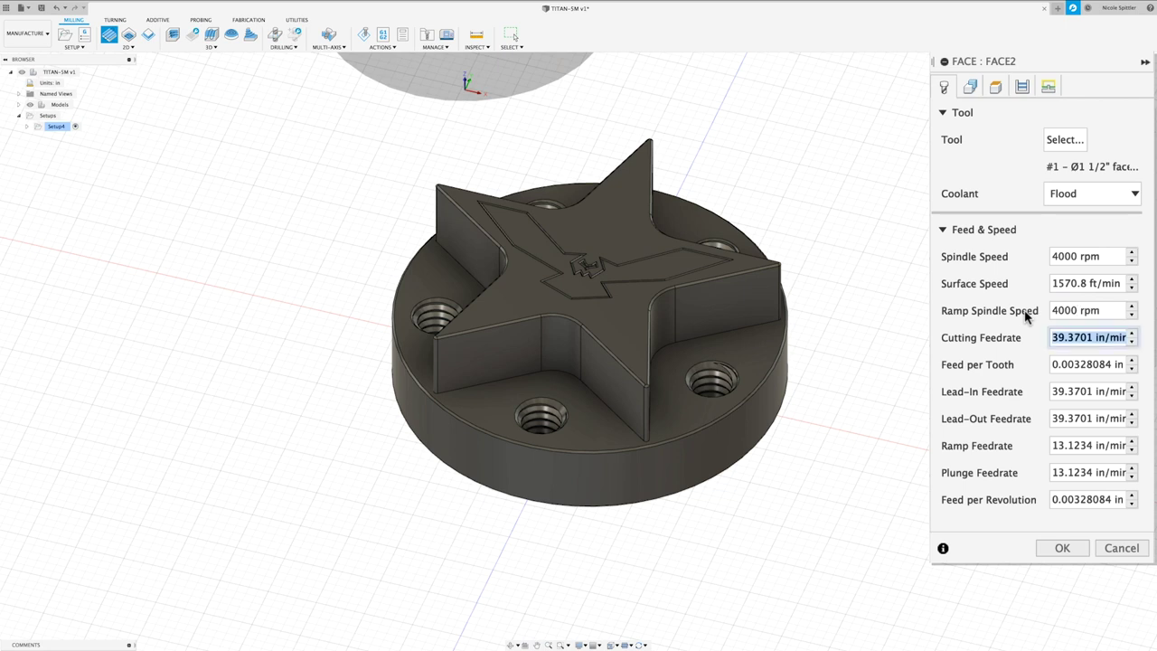
Step: Set the cutting, lead-in, lead-out and other feedrates to 20 in/min
type("20")
key("Tab")
key("Tab")
type("20")
key("Tab")
type("20")
key("Tab")
type("20")
key("Tab")
type("20")
left_click(971, 87)
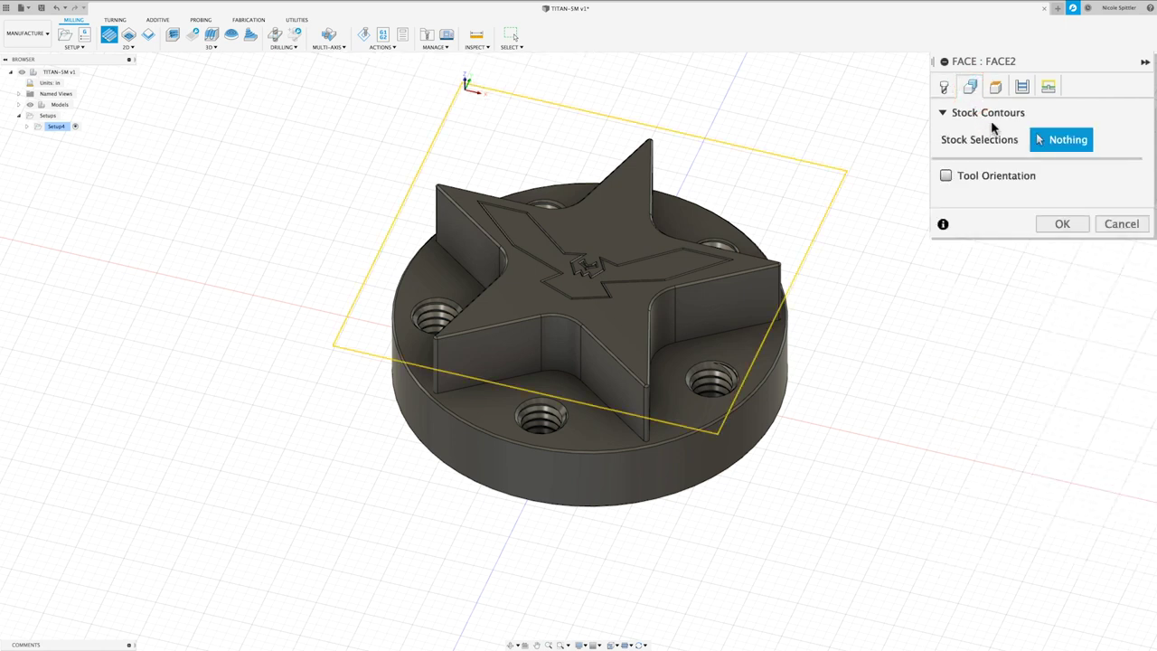
Step: Reference clearance, retract, feed and top heights to Model top, keeping 0 in offsets
left_click(999, 88)
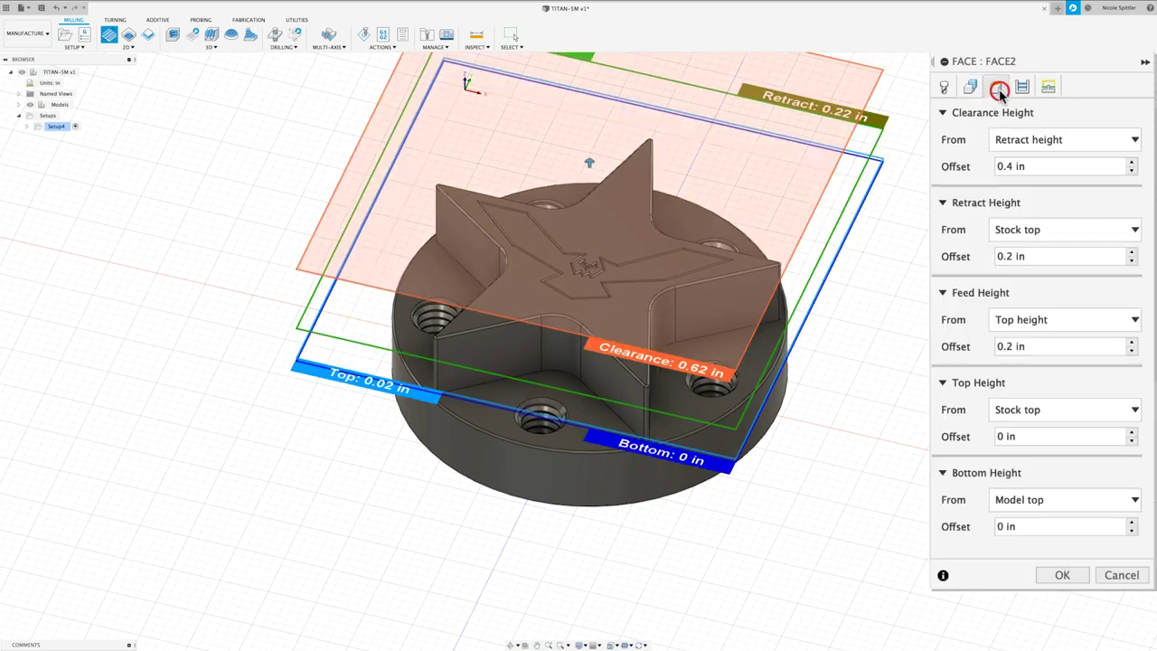
left_click(1024, 141)
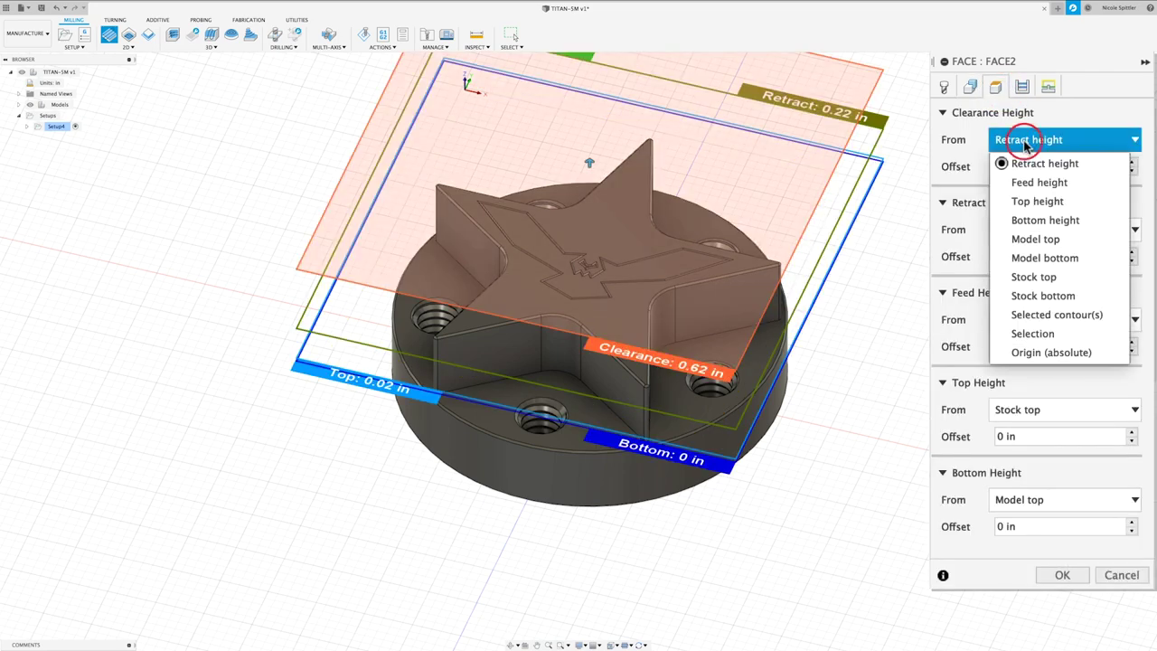
left_click(1030, 239)
left_click(1060, 232)
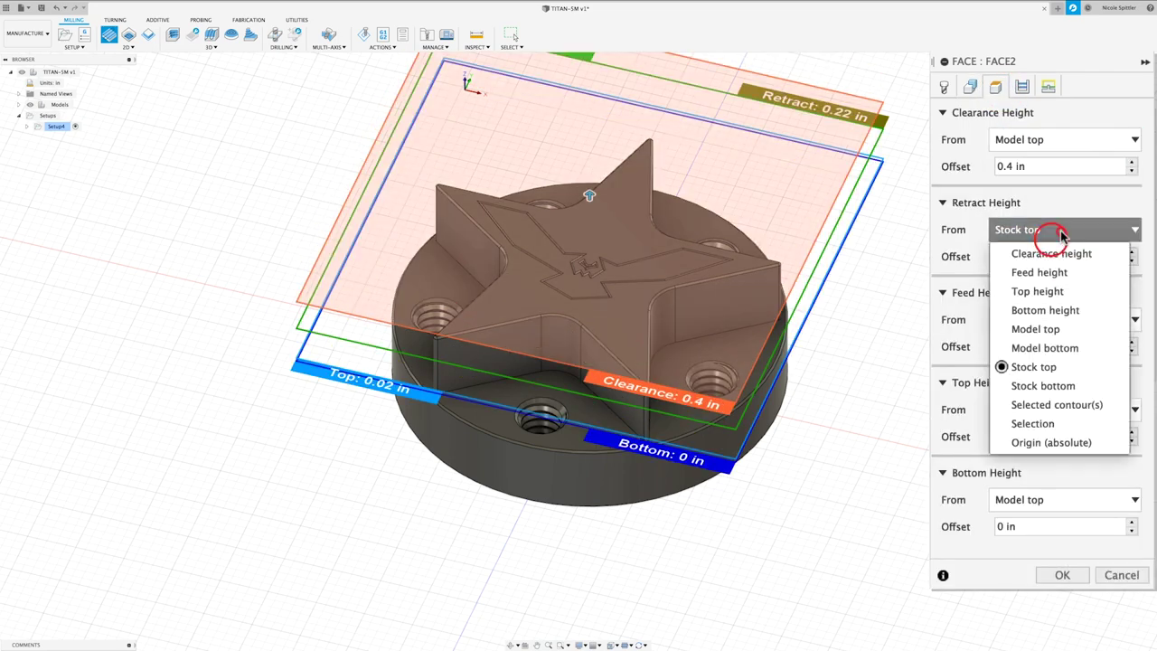
left_click(1035, 329)
left_click(1080, 321)
left_click(1067, 439)
left_click(1085, 409)
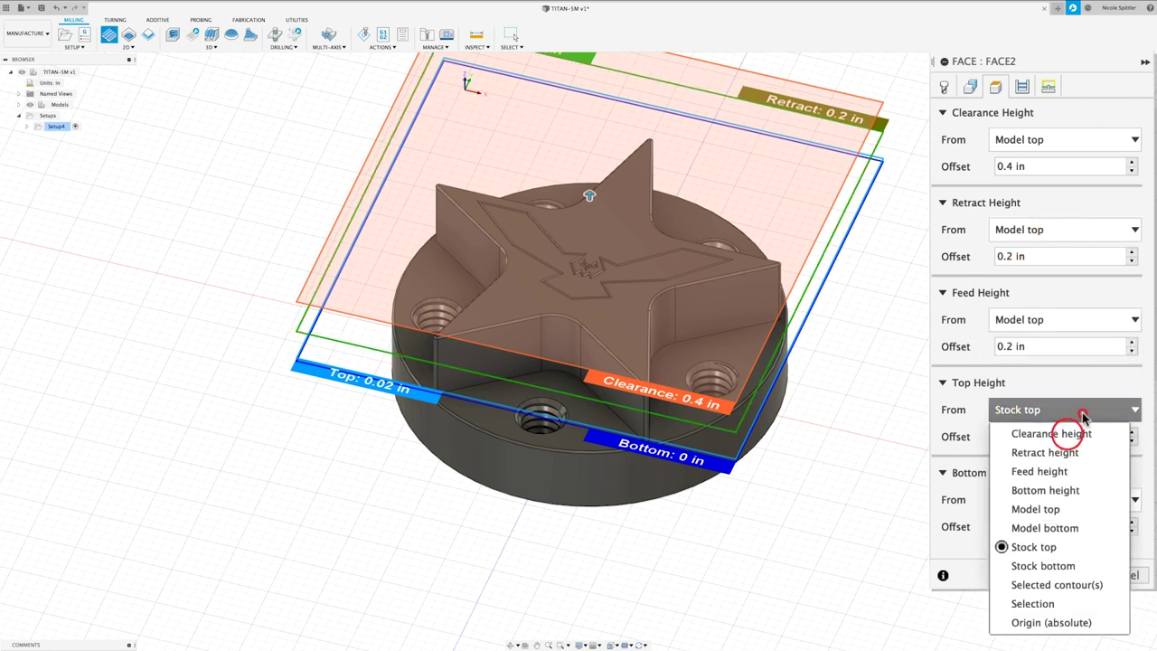
left_click(1066, 508)
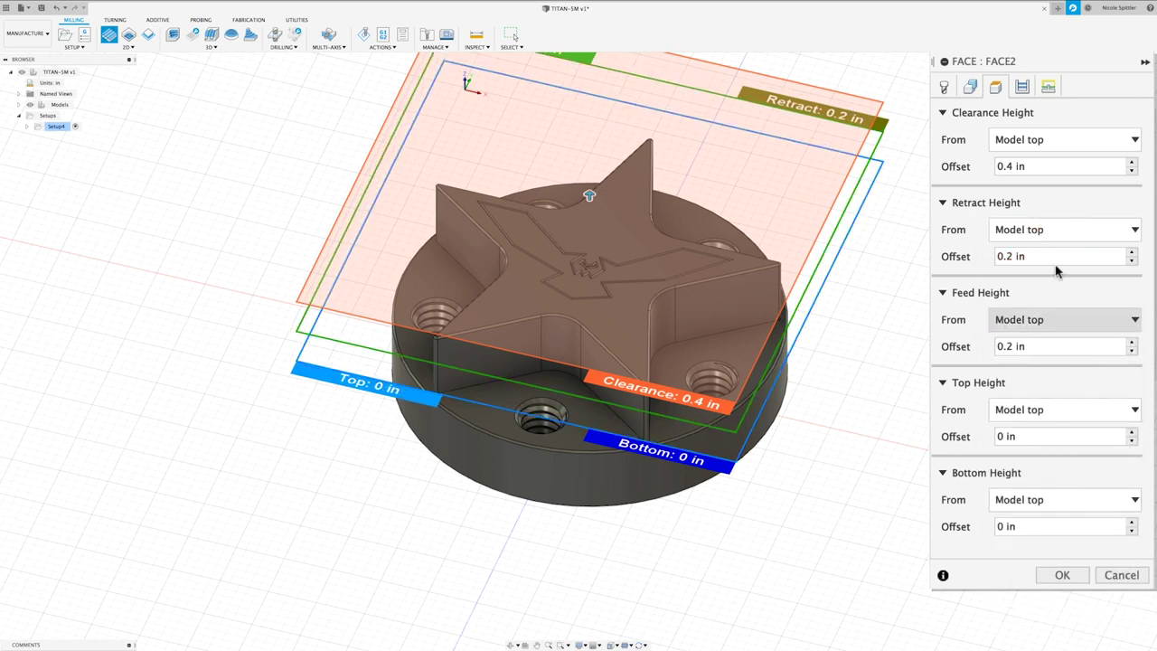
left_click(1022, 86)
Step: Set 180 deg pass direction, .76 in pass extension, 1.4 in stepover and climb cutting
double_click(1054, 166)
type("180")
key("Tab")
type(".")
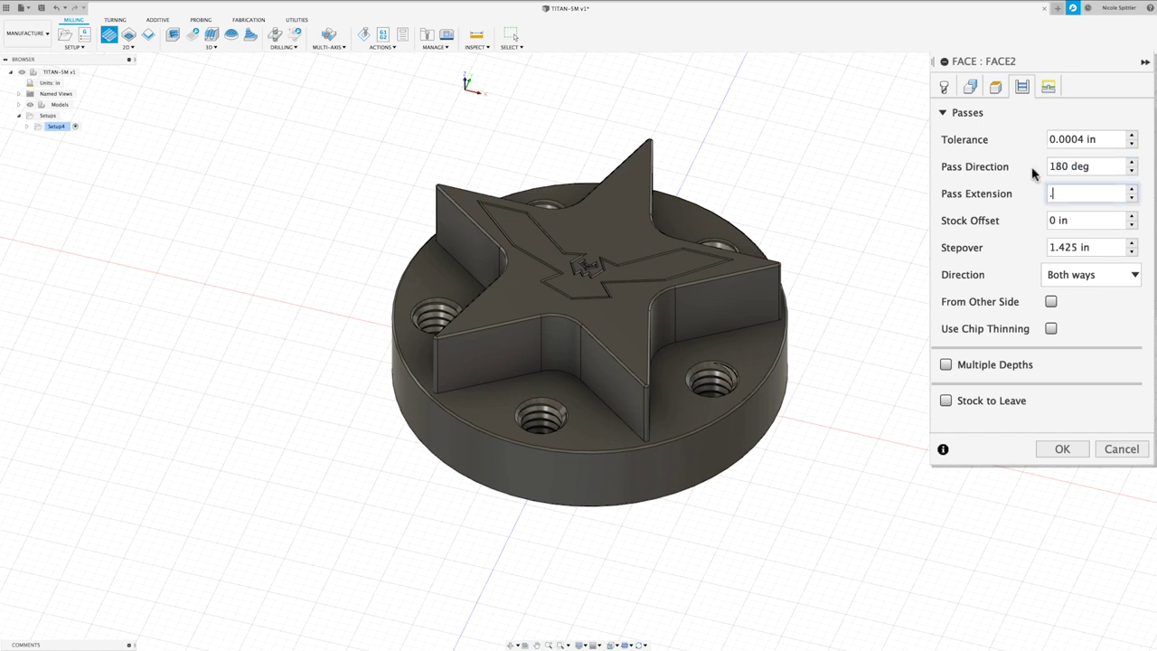
type("76")
key("Tab")
type("1.4")
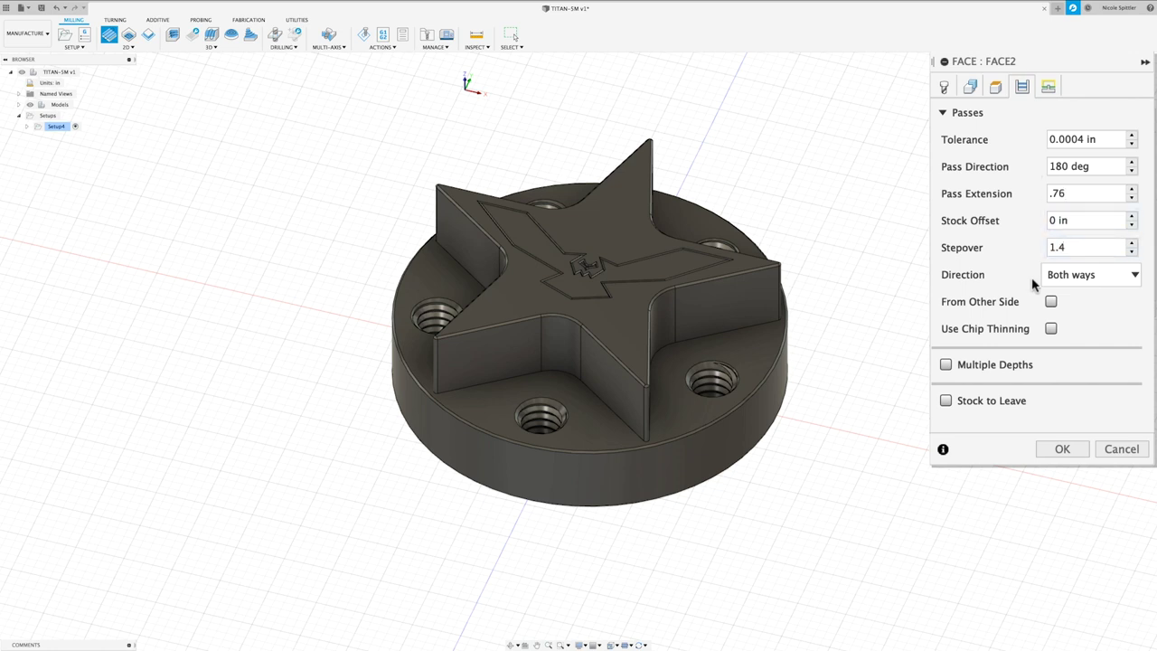
left_click(1075, 274)
left_click(1082, 300)
Step: Disable lead-in and lead-out moves and accept the facing toolpath
left_click(1049, 87)
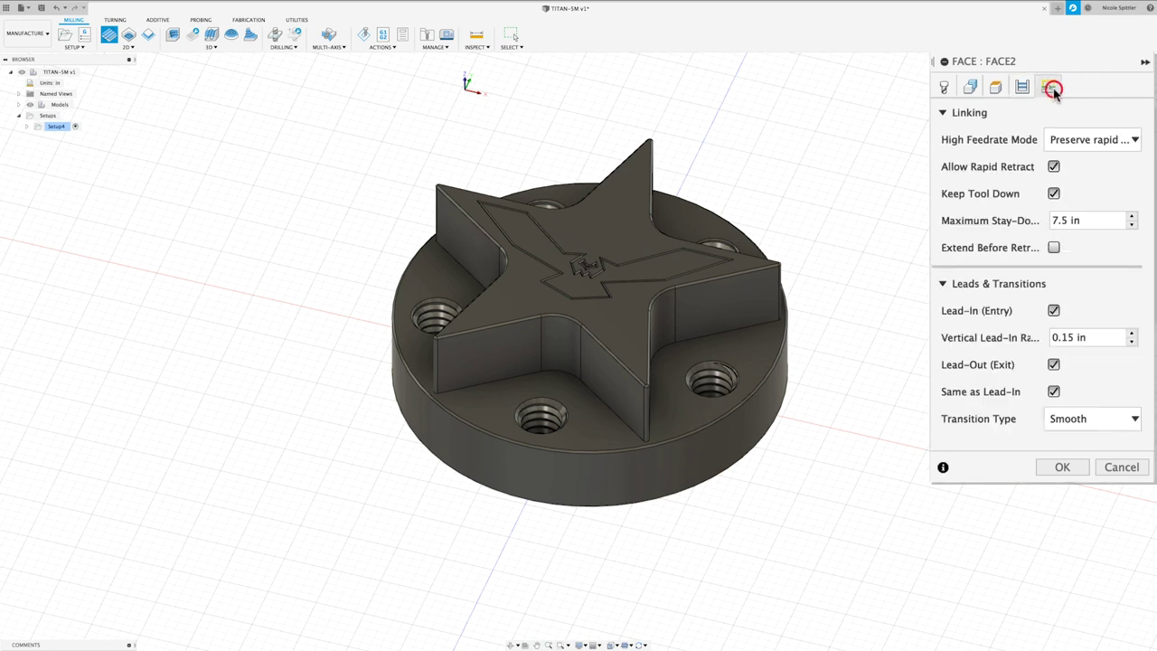
left_click(1053, 311)
left_click(1054, 337)
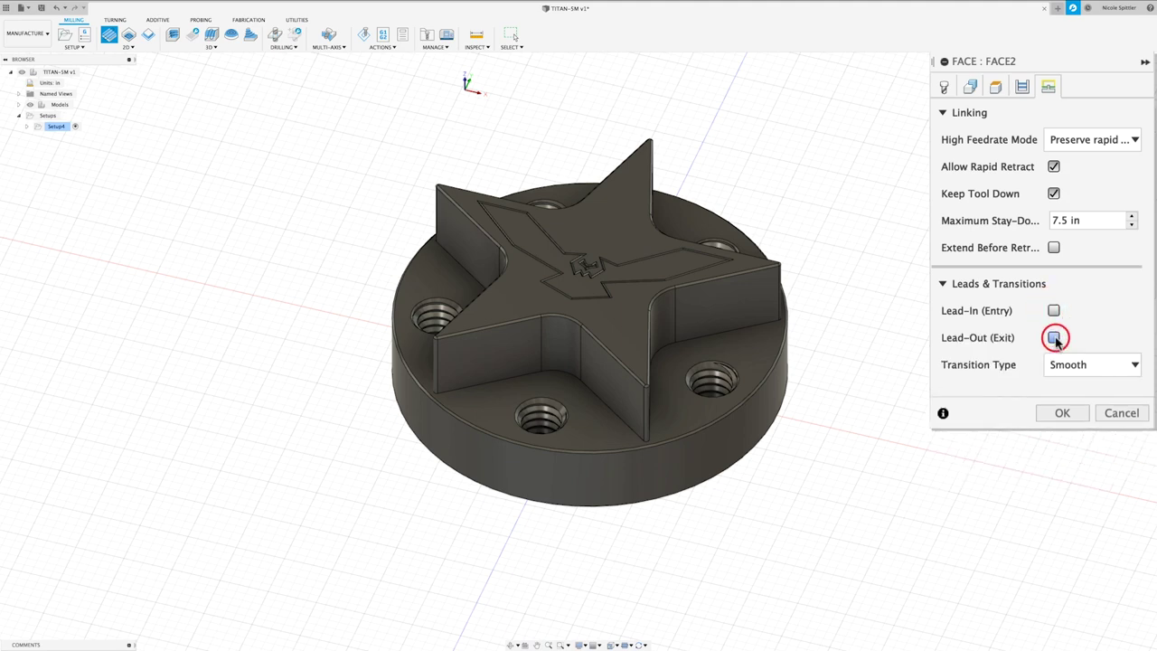
left_click(1063, 413)
left_click(1111, 290)
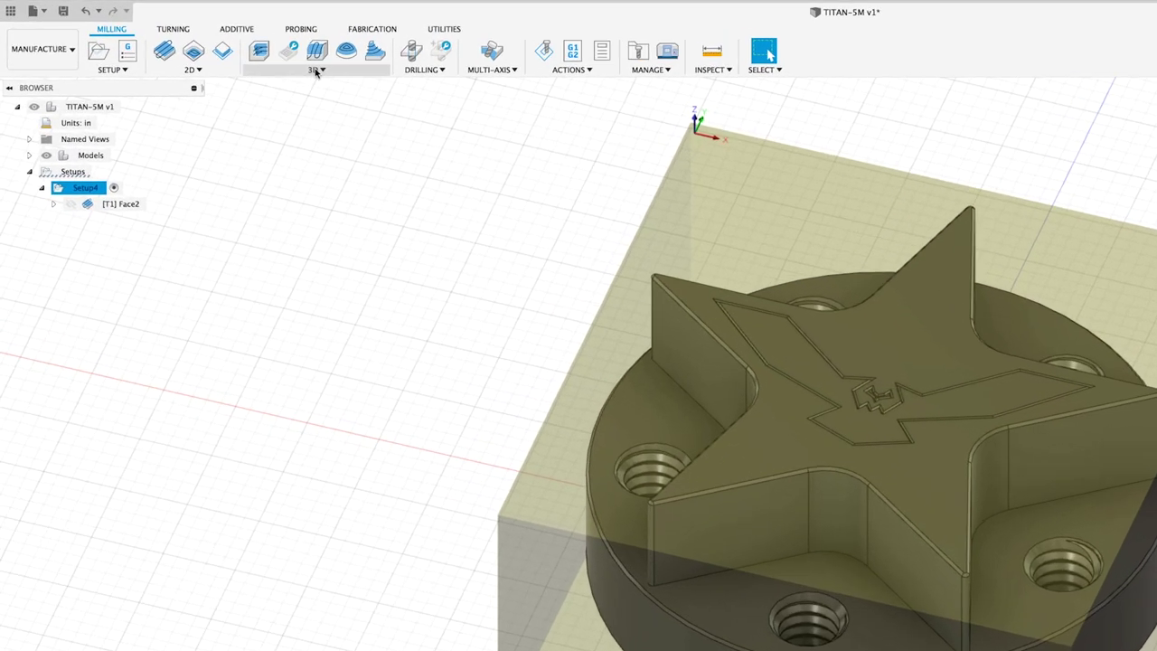
Step: Start a 3D Adaptive Clearing operation with the #3 Ø3/8" flat end mill from Titan Building Blocks
left_click(315, 71)
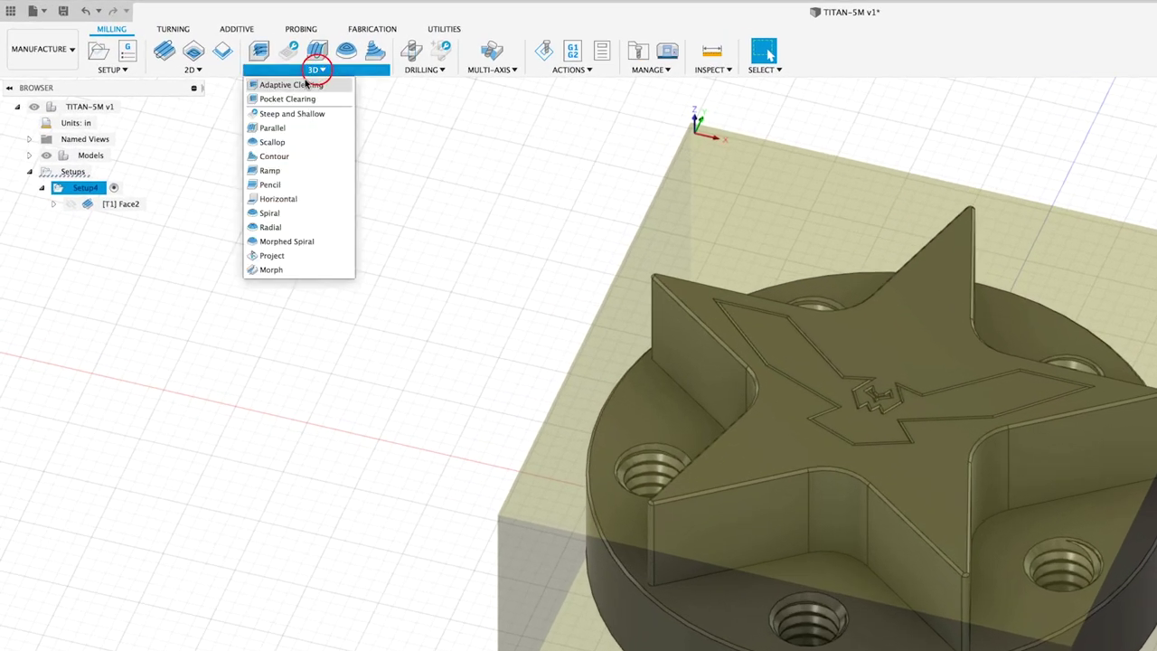
left_click(275, 85)
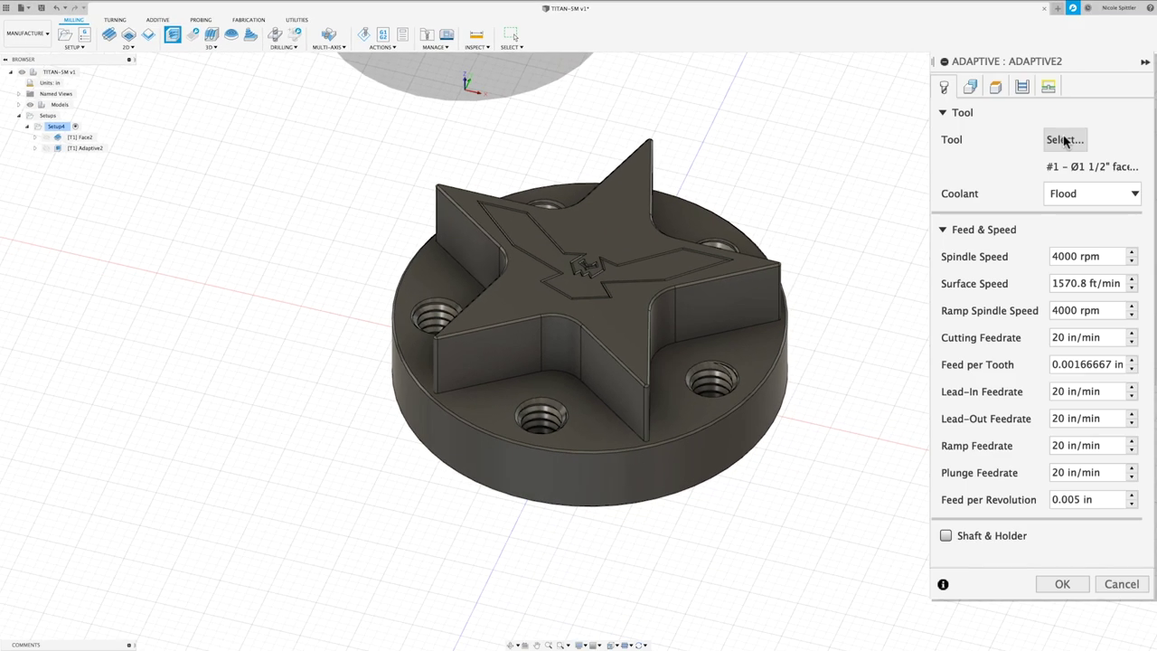
left_click(1065, 140)
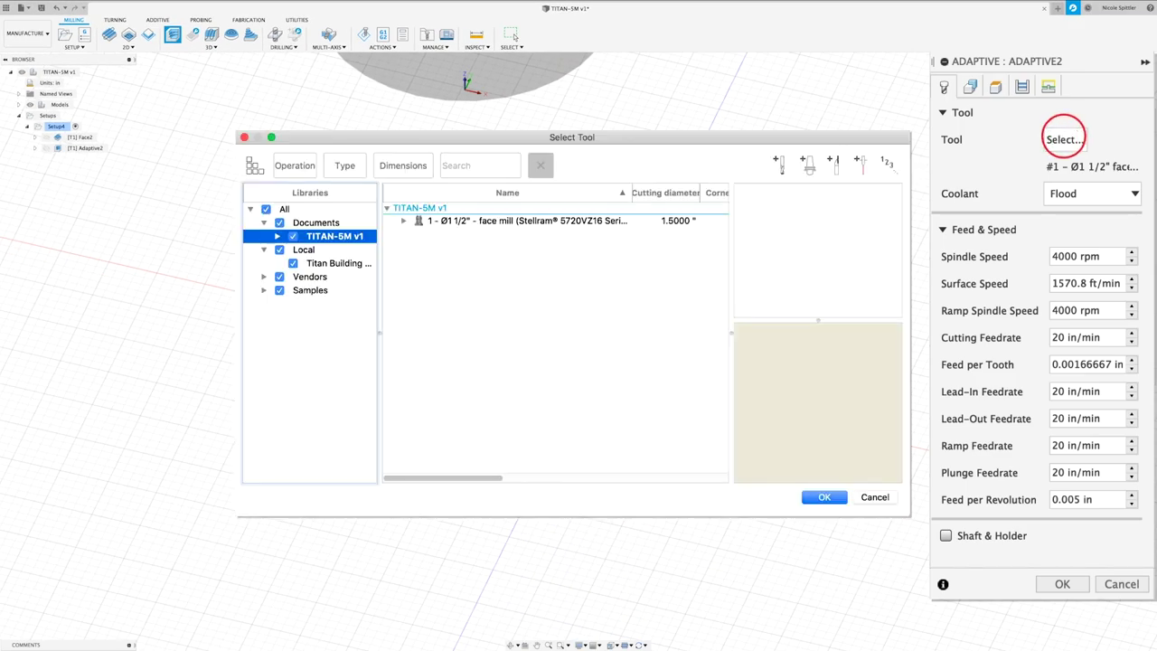
left_click(333, 264)
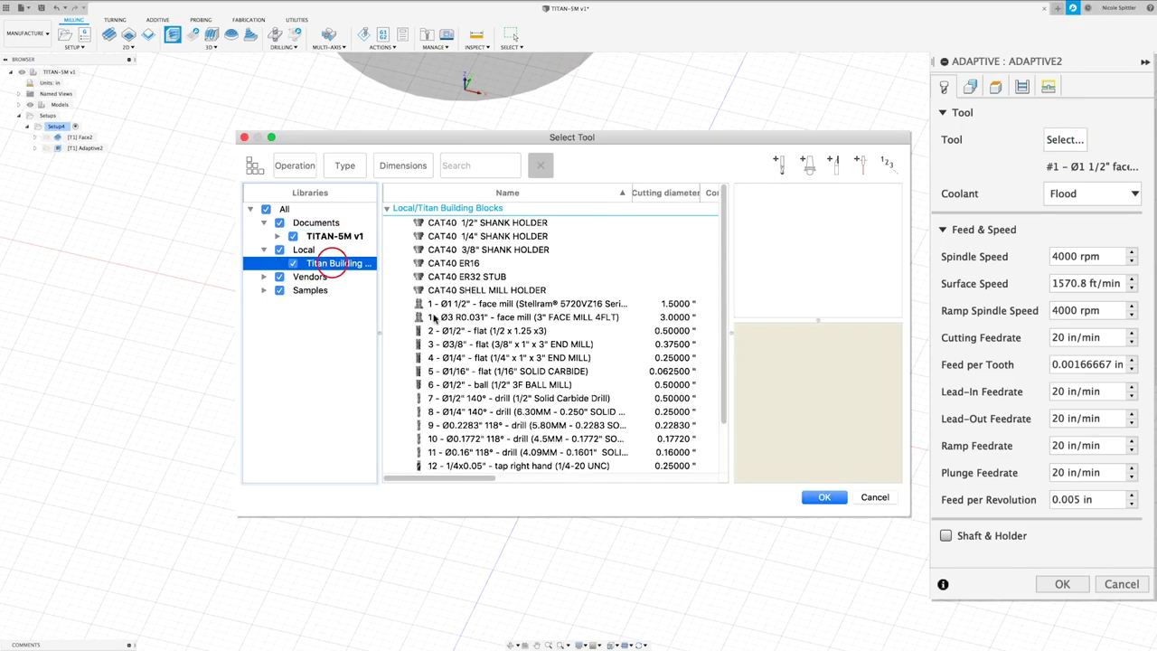
left_click(484, 345)
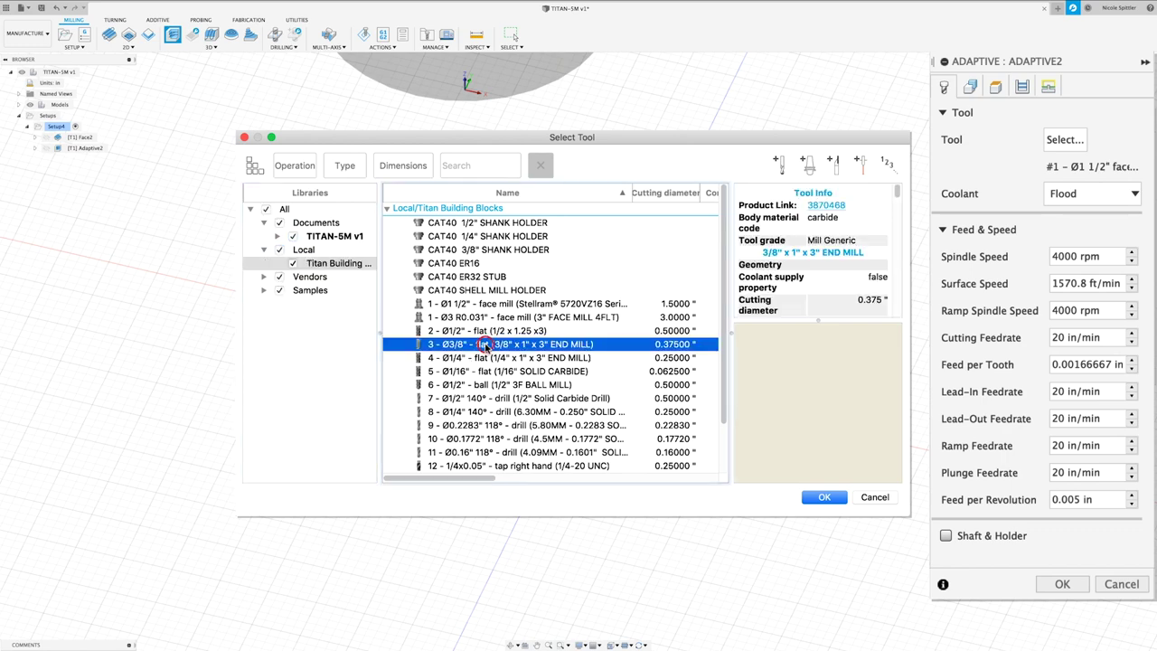
left_click(825, 498)
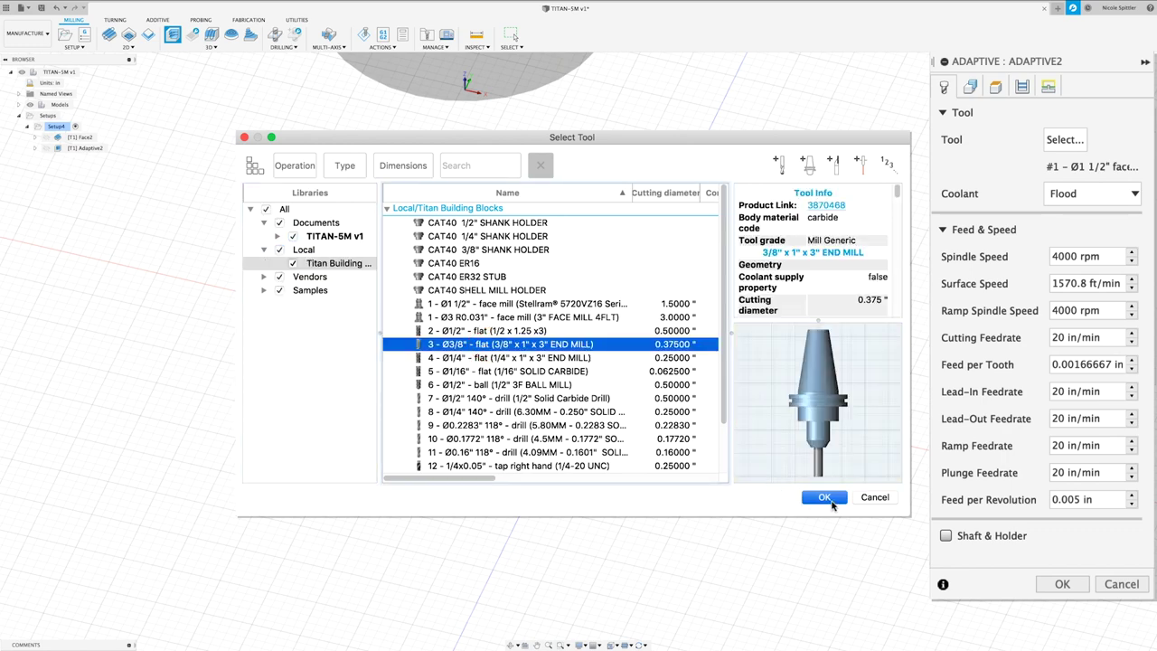
Step: Set spindle and ramp spindle speeds to 4000 rpm
double_click(1090, 256)
type("4000")
key("Tab")
key("Tab")
type("400")
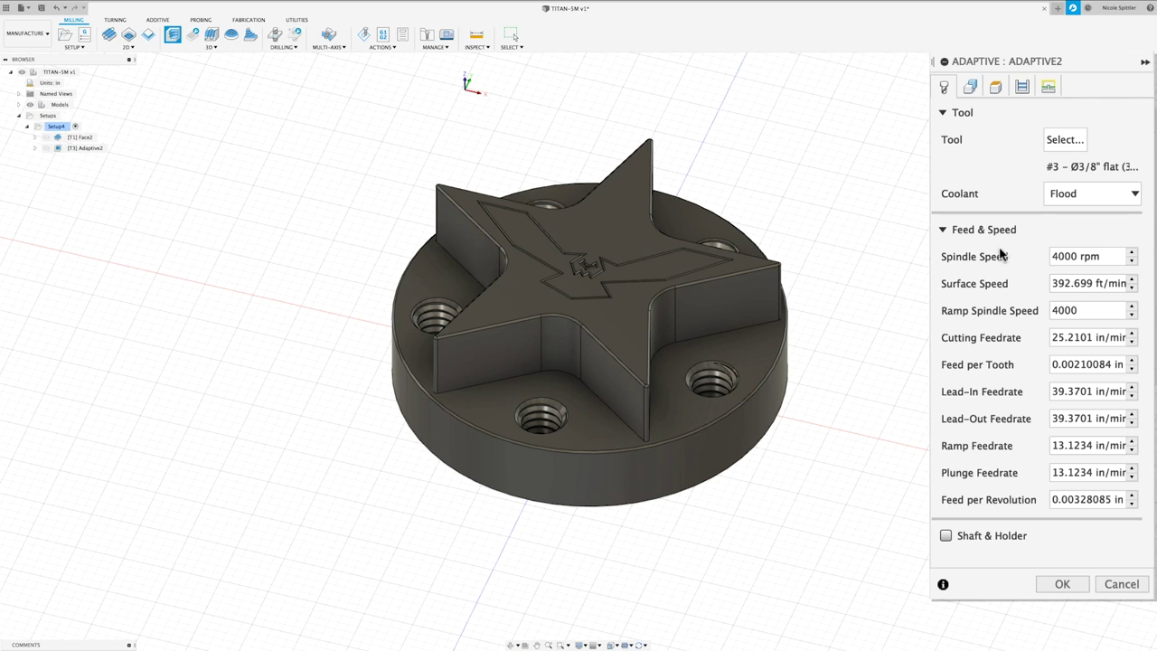
Step: Set the cutting, lead-in, lead-out and ramp feedrates to 20 in/min
key("Tab")
type("20")
key("Tab")
key("Tab")
type("20")
key("Tab")
type("20")
key("Tab")
type("20")
key("Tab")
type("20")
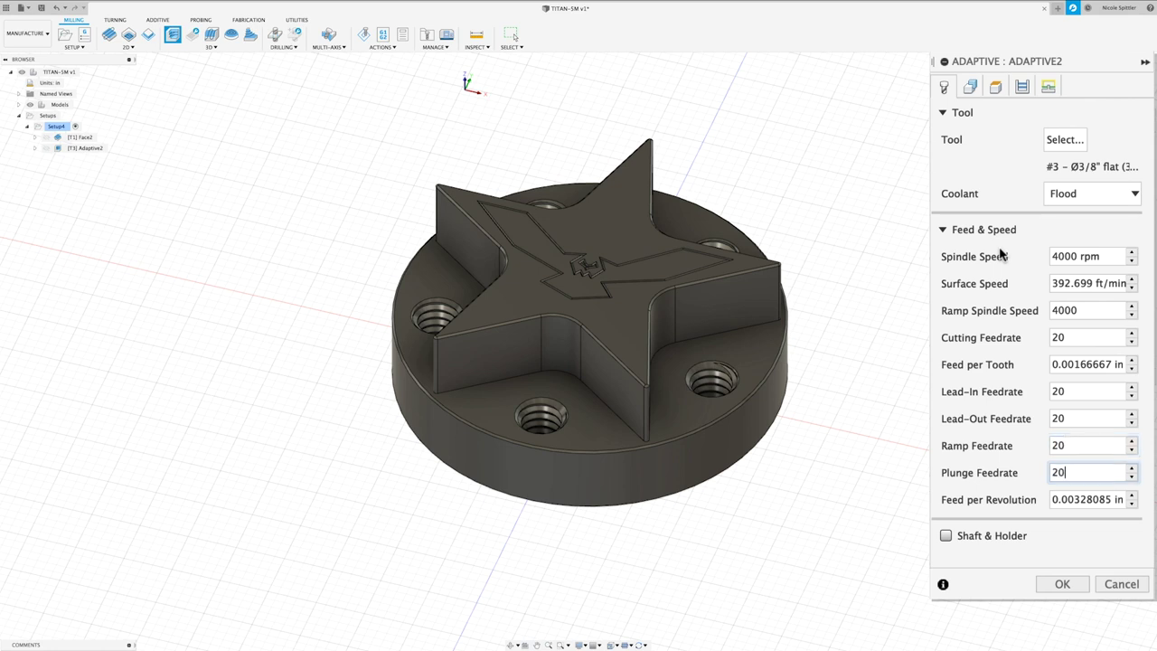
Step: Reference clearance, retract, top and bottom heights to Model top, with bottom offset -0.77 in
left_click(997, 88)
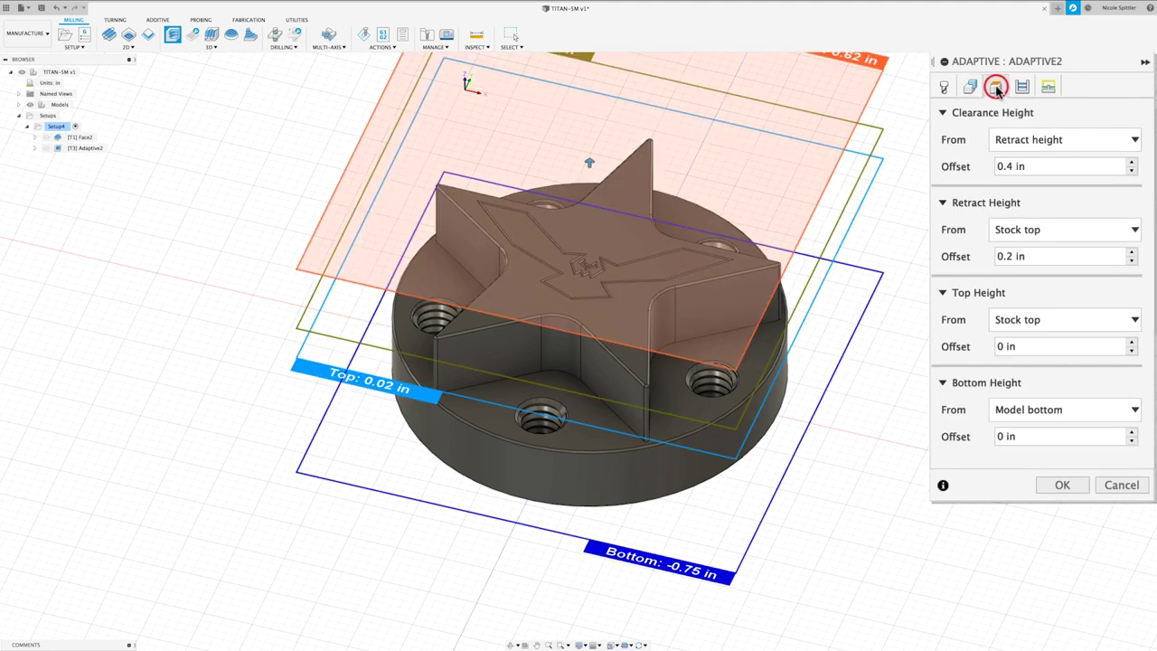
left_click(1027, 140)
left_click(1039, 220)
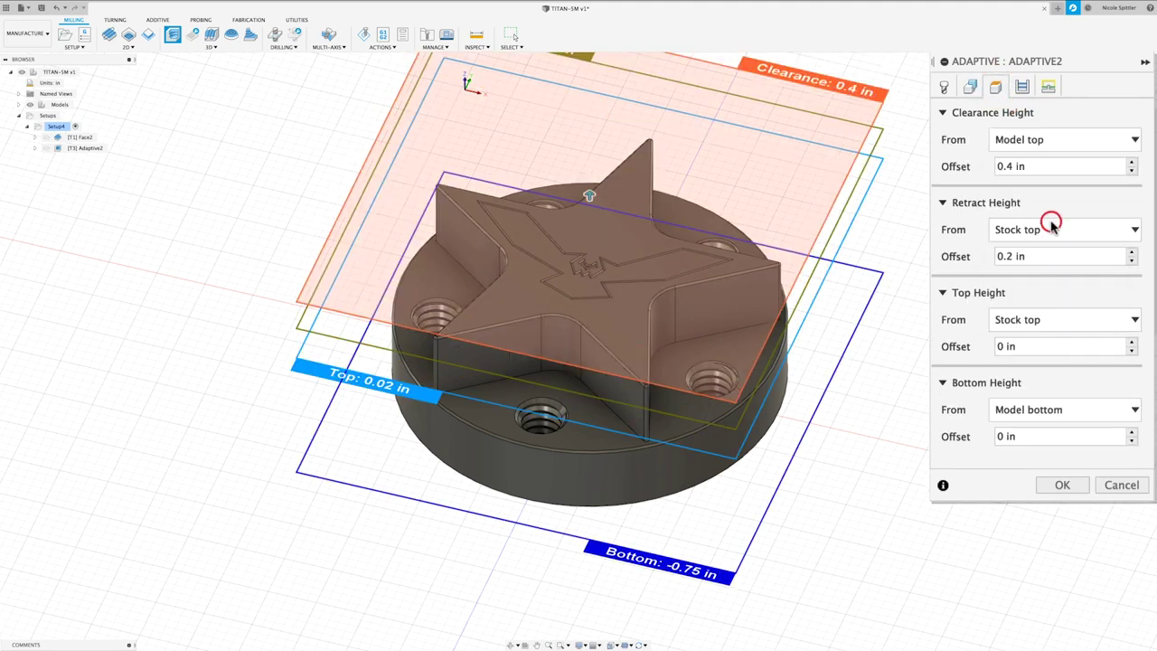
left_click(1066, 230)
left_click(1060, 311)
left_click(1058, 319)
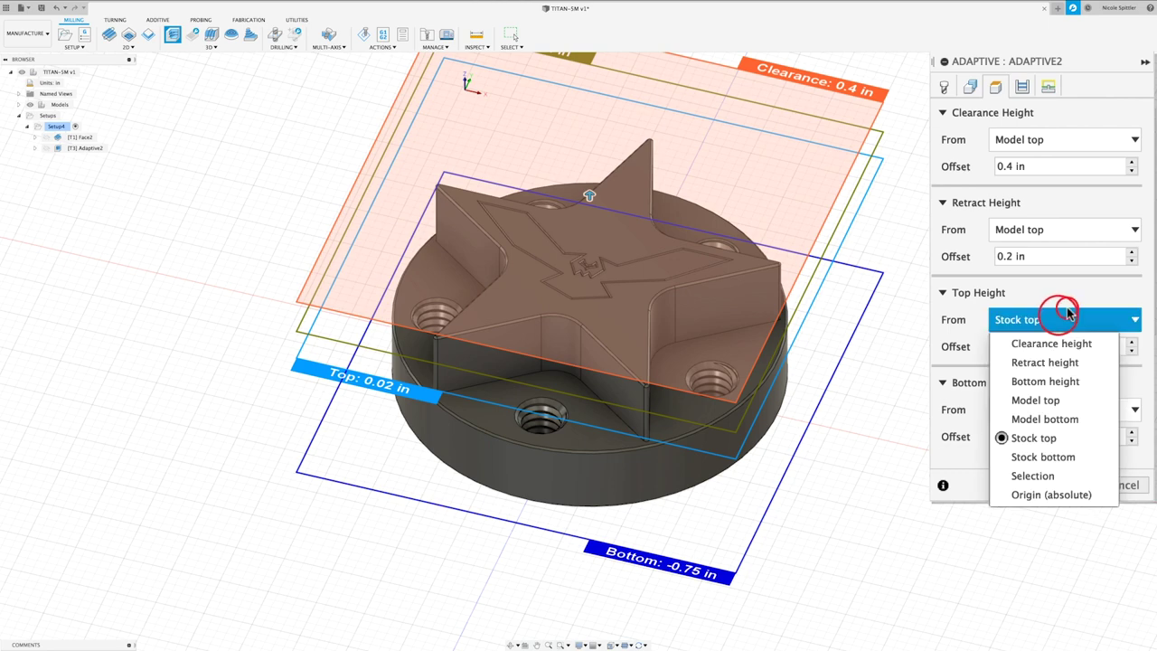
left_click(1054, 403)
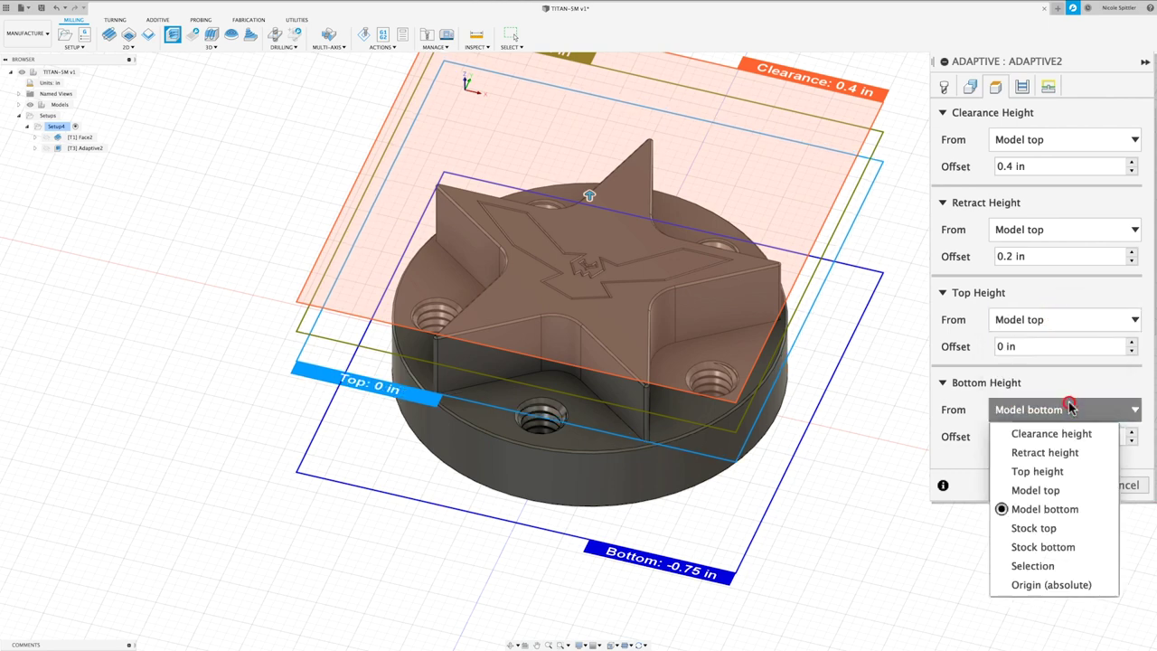
left_click(1052, 489)
triple_click(1049, 435)
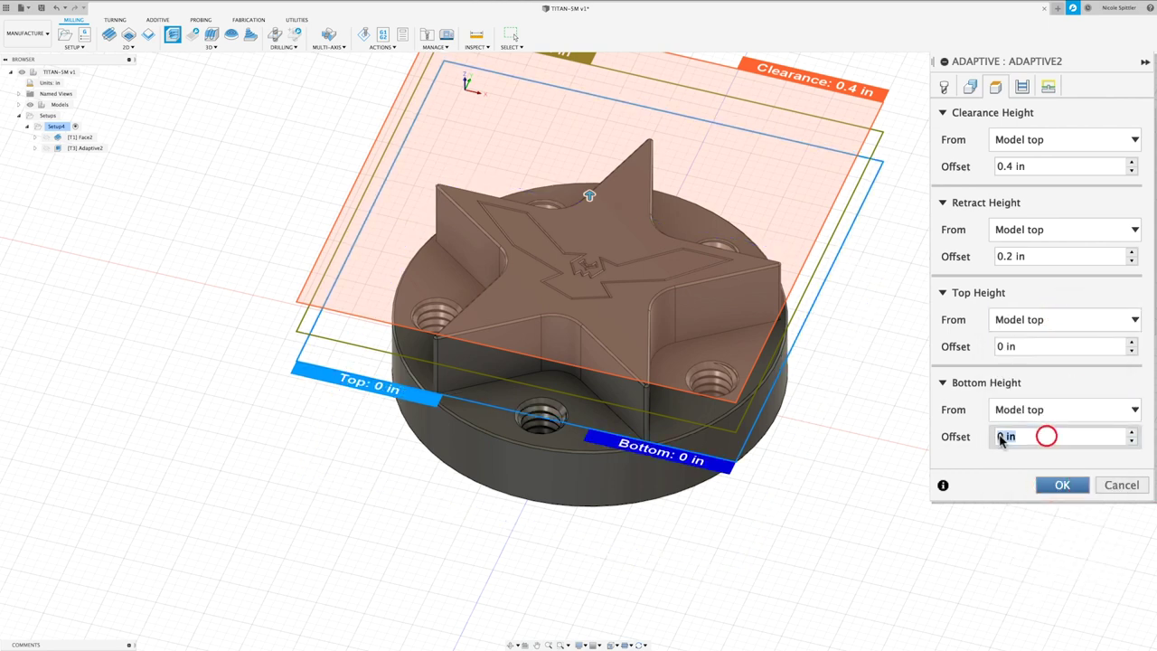
type("-.77")
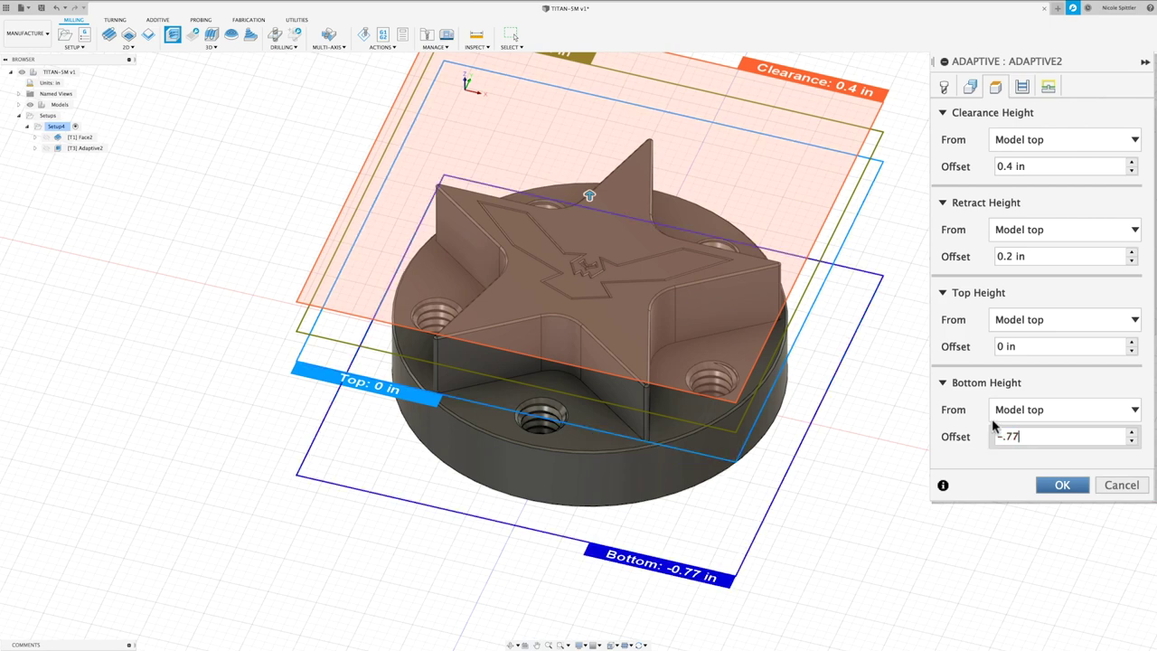
left_click(1023, 86)
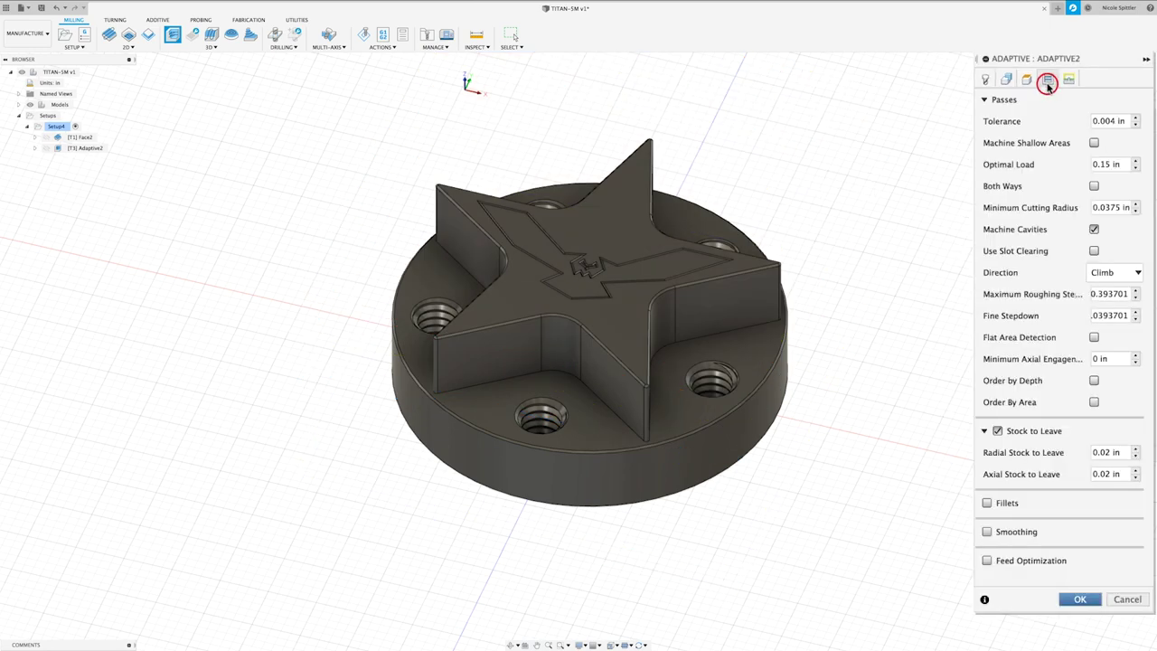
Step: Set 0.8 in maximum roughing stepdown, enable flat area detection and reduce radial stock to leave
left_click(1103, 166)
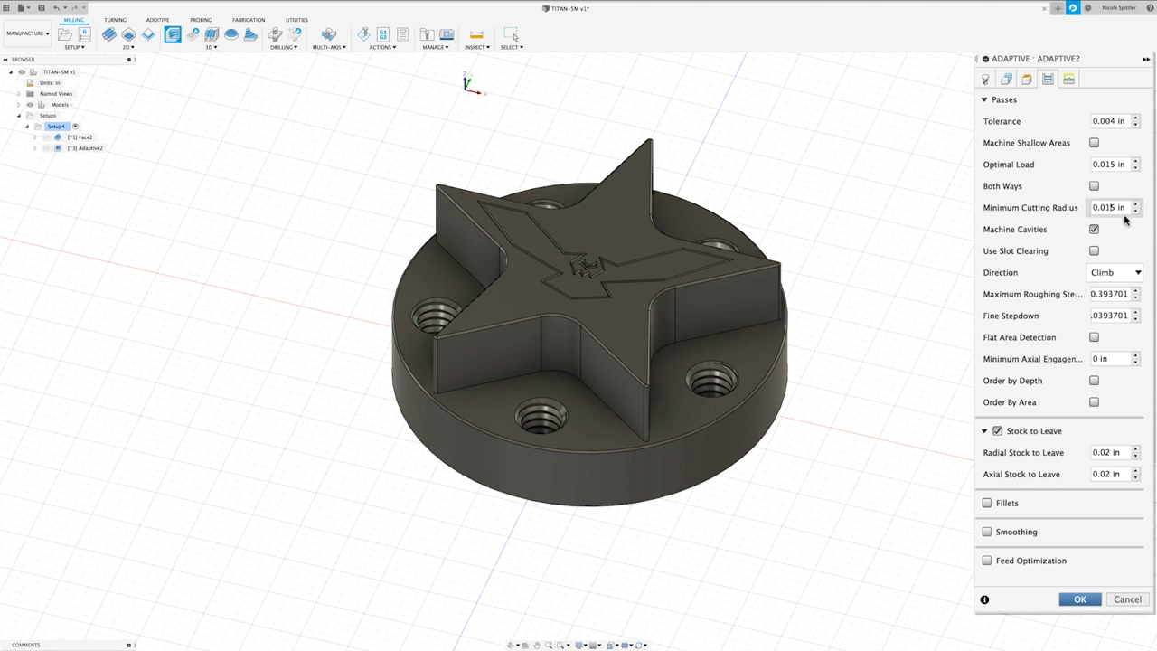
double_click(1100, 294)
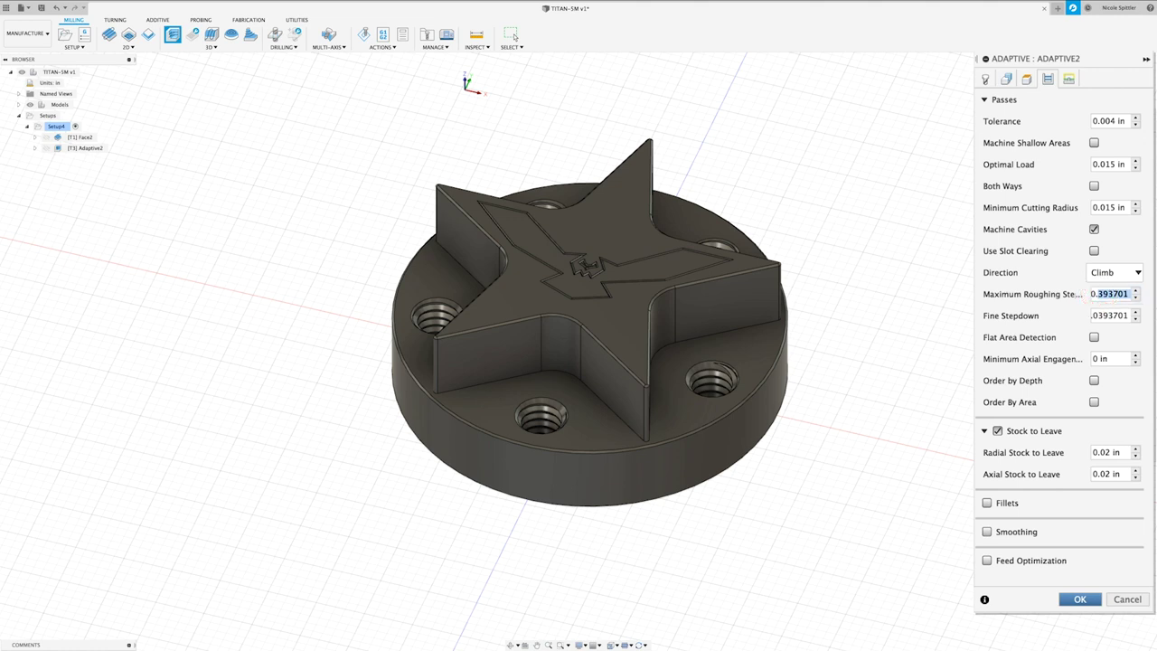
type("8")
left_click(1094, 337)
left_click(1109, 474)
key("BackSpace")
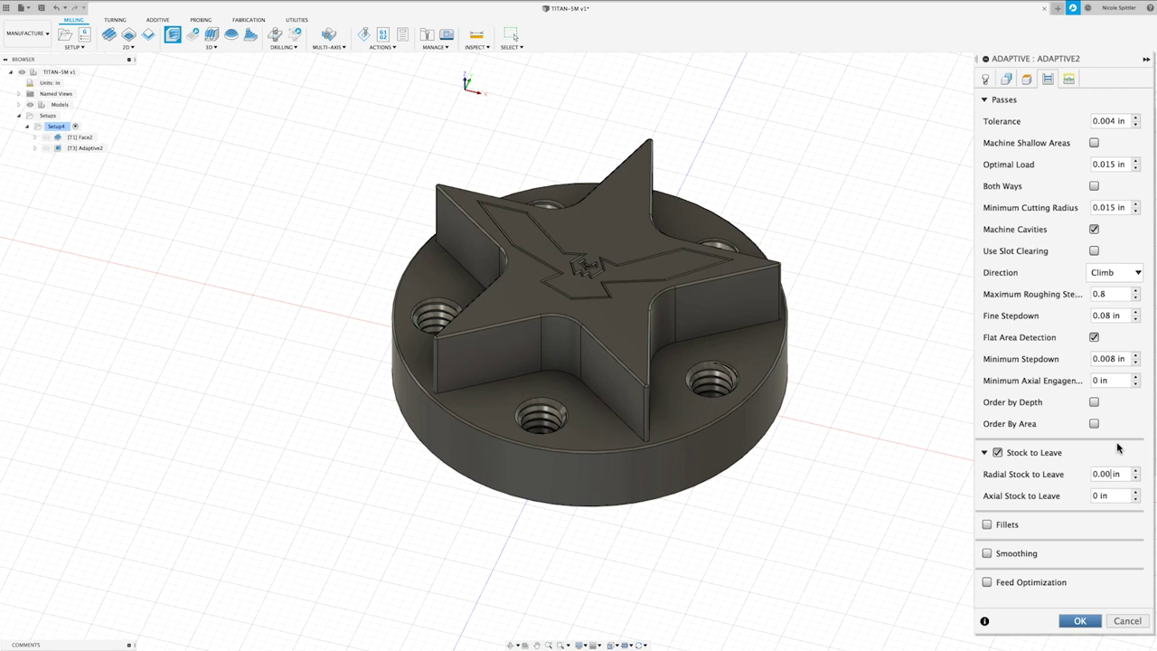
left_click(1070, 81)
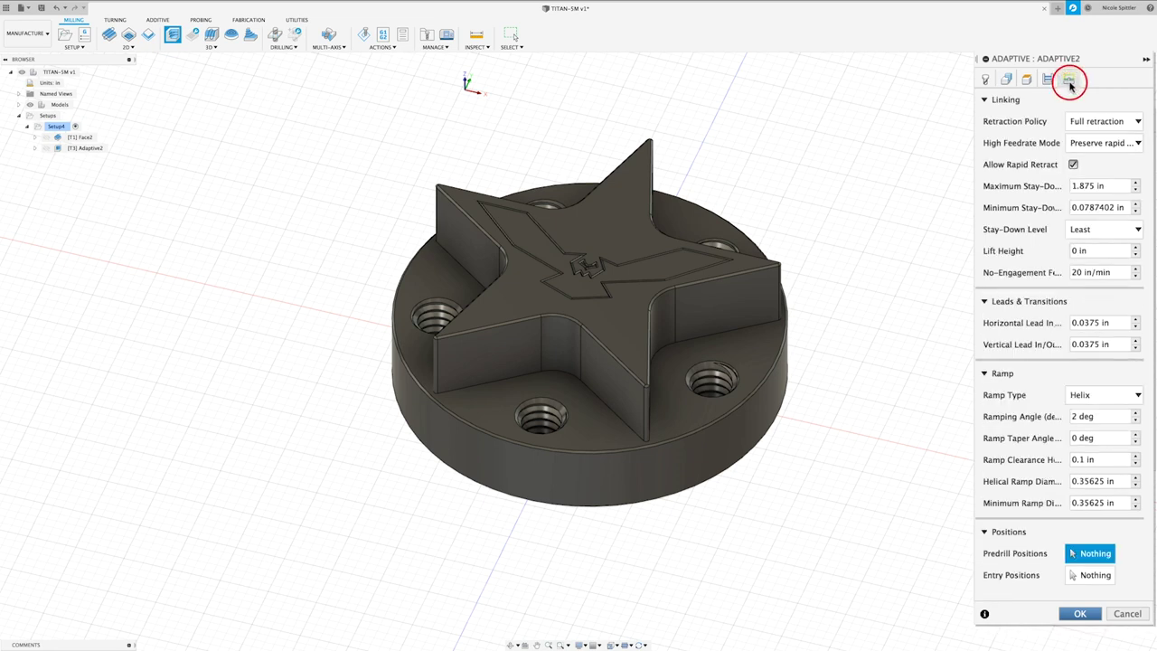
Step: Set minimum stay-down distance .1 in, stay-down level 70% and no-engagement feedrate 90
left_click(1129, 207)
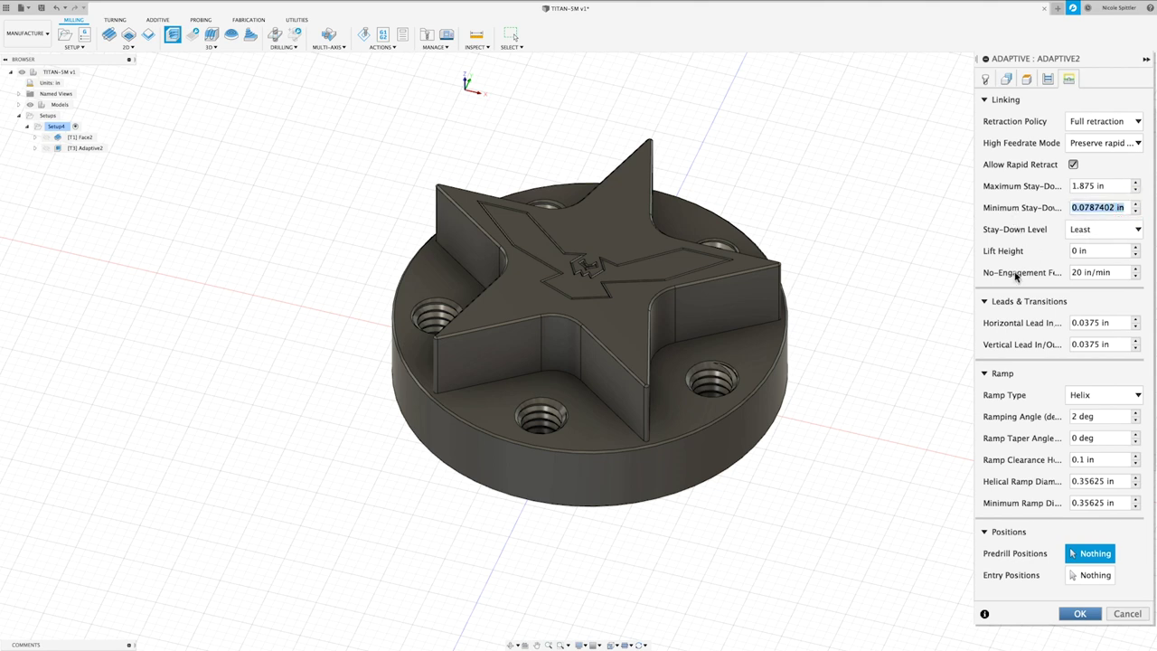
type(".1")
left_click(1085, 228)
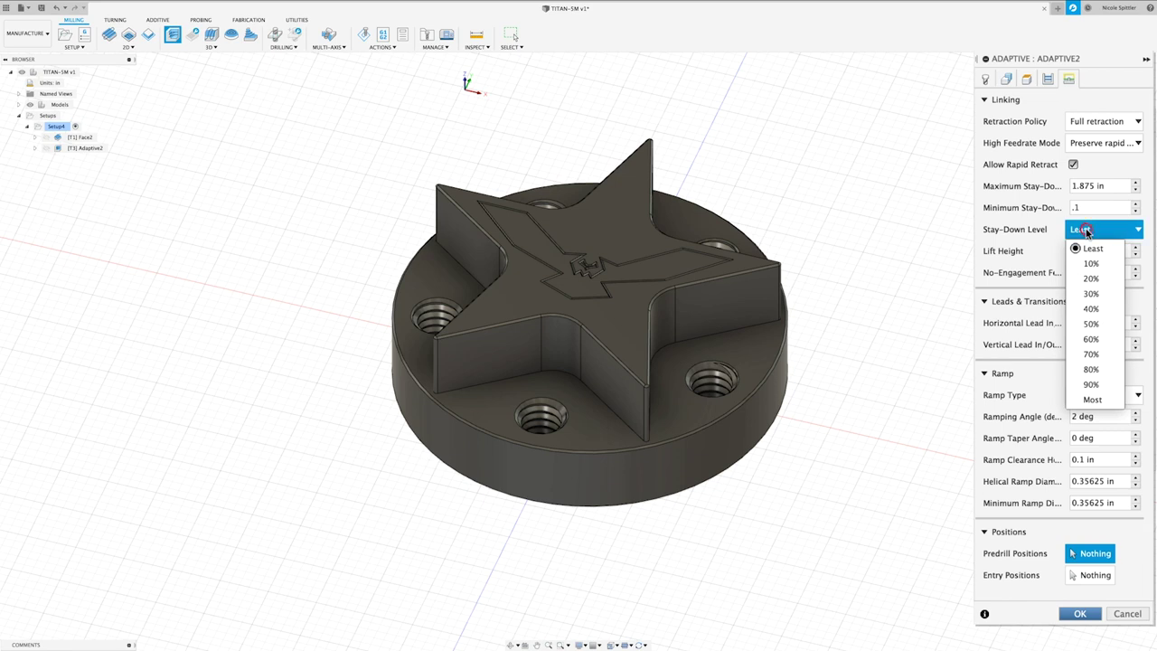
left_click(1093, 357)
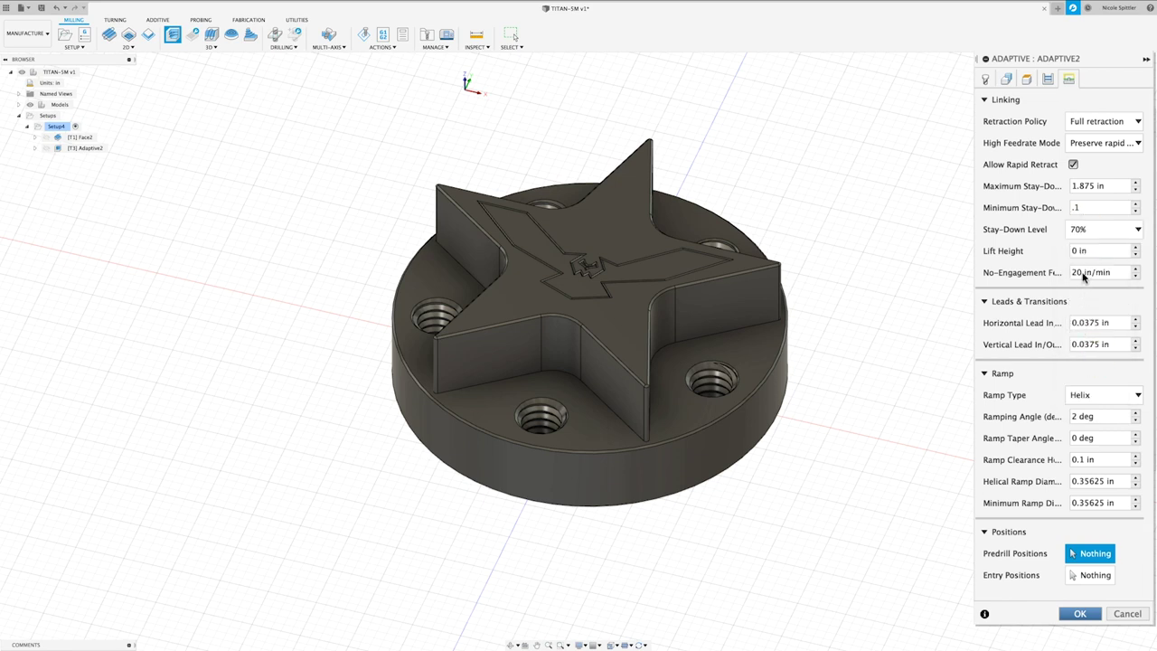
double_click(1080, 272)
type("90")
Step: Change ramp type to Plunge and confirm the Adaptive2 operation
left_click(1093, 322)
left_click(1081, 393)
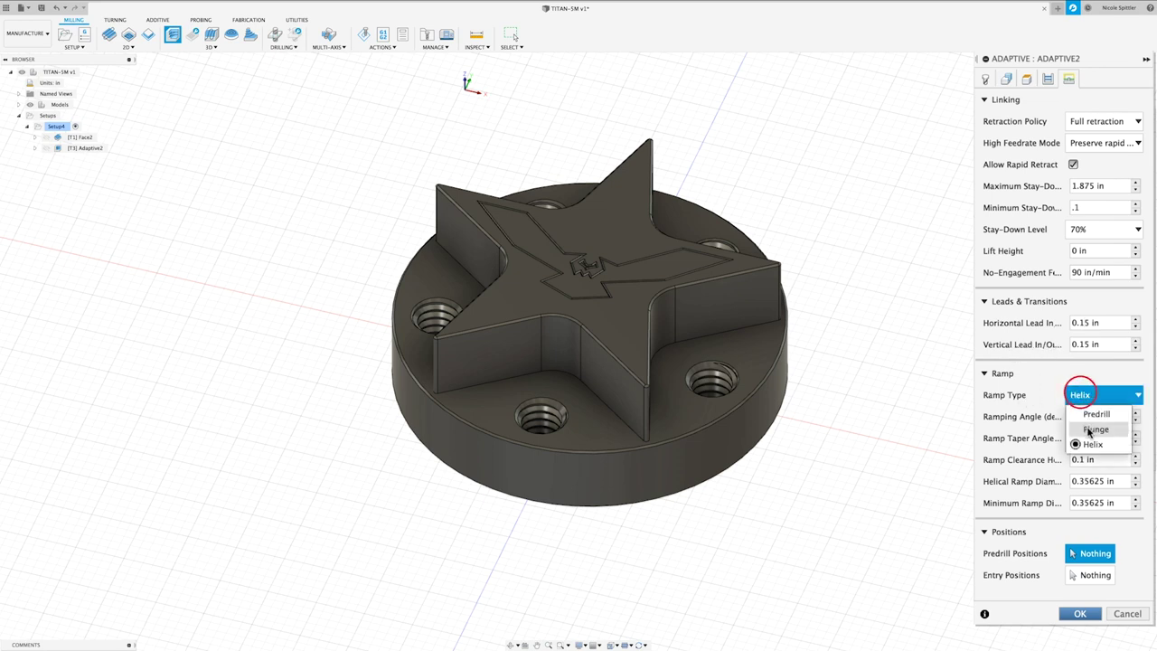
left_click(1080, 414)
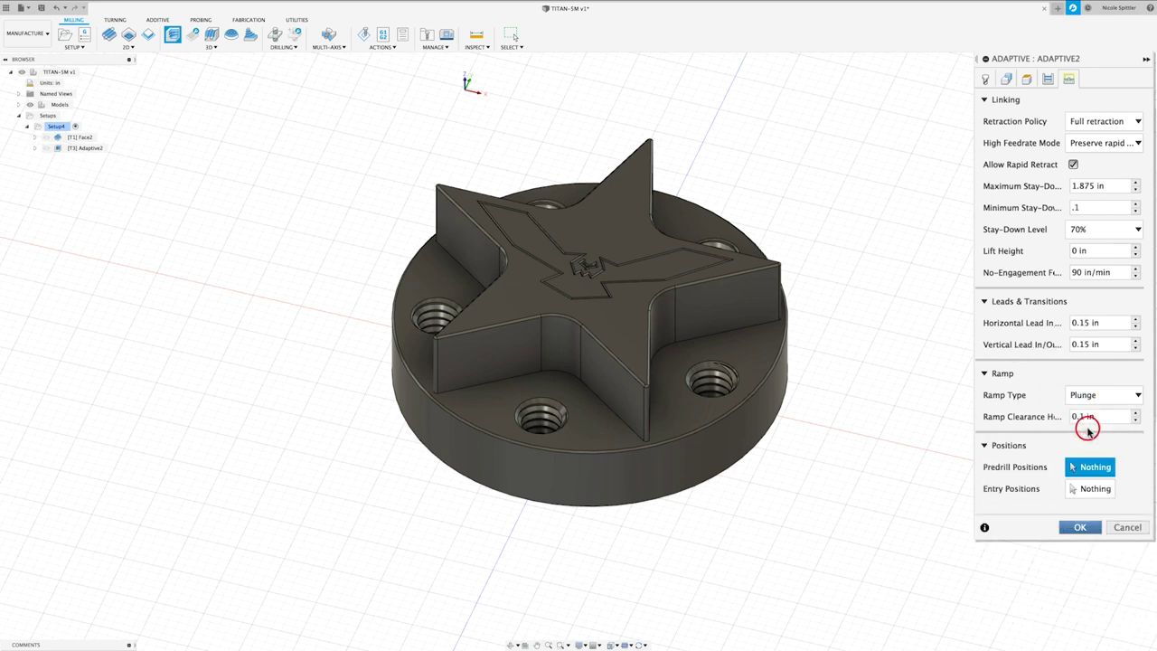
left_click(1078, 528)
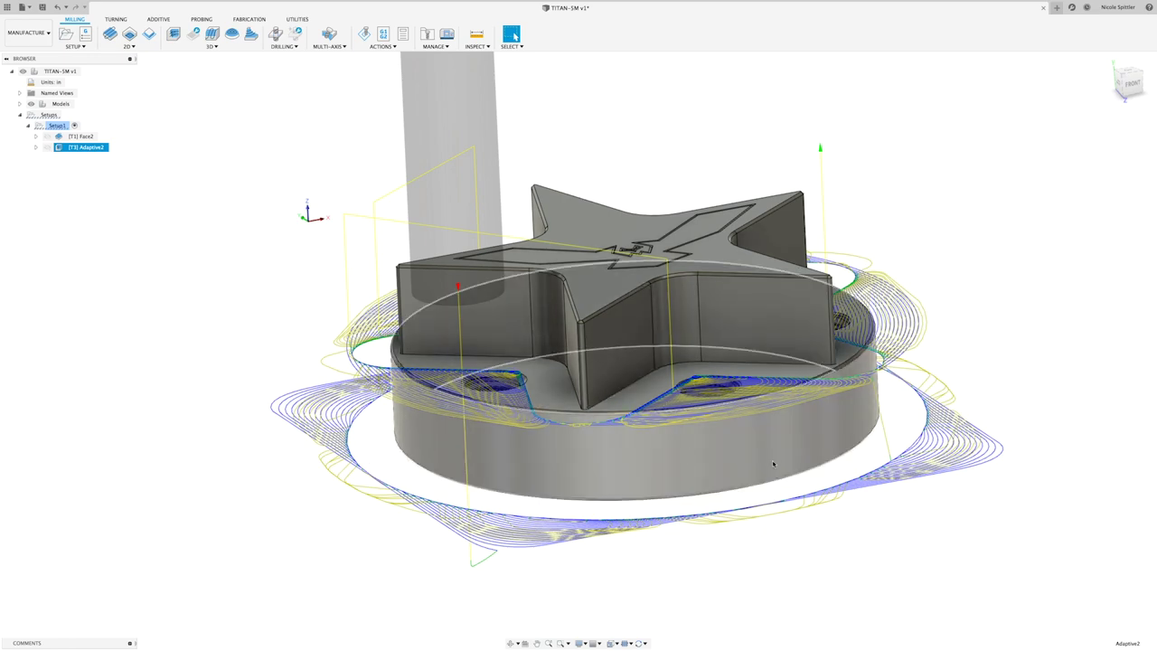
Step: Orbit the view to inspect the Adaptive2 toolpath around the star from two angles
middle_click_drag(572, 401, 773, 463, "shift")
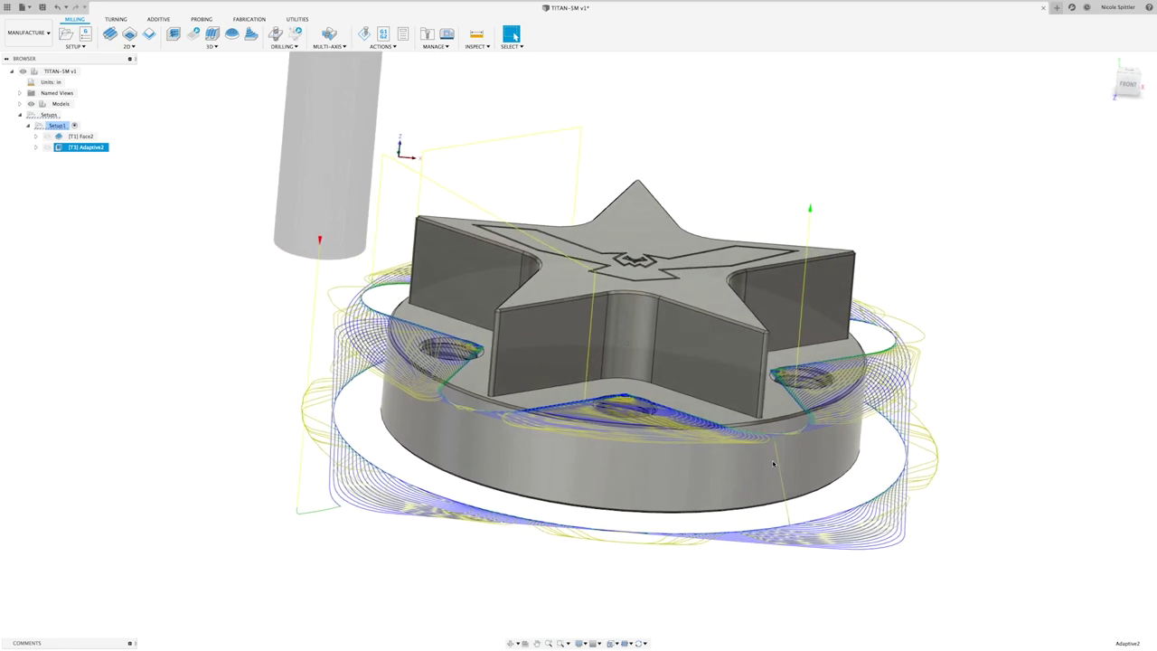
middle_click_drag(769, 502, 740, 447, "shift")
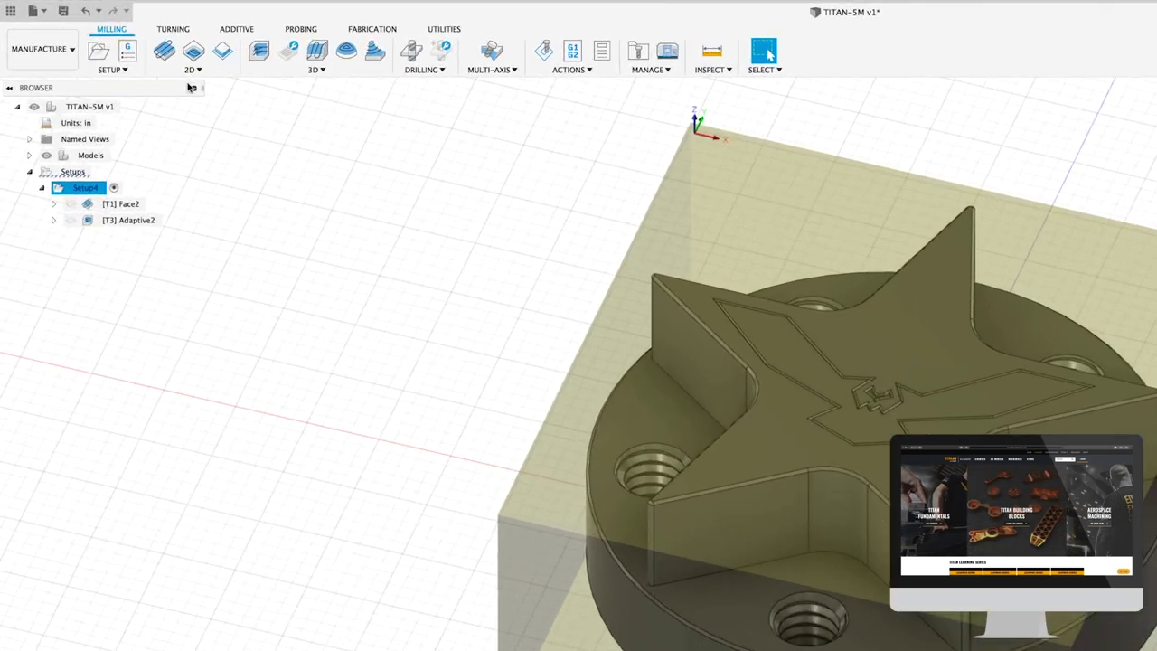
Step: Create a 2D Contour with cutting, lead-in, lead-out, ramp and plunge feedrates of 15
left_click(127, 47)
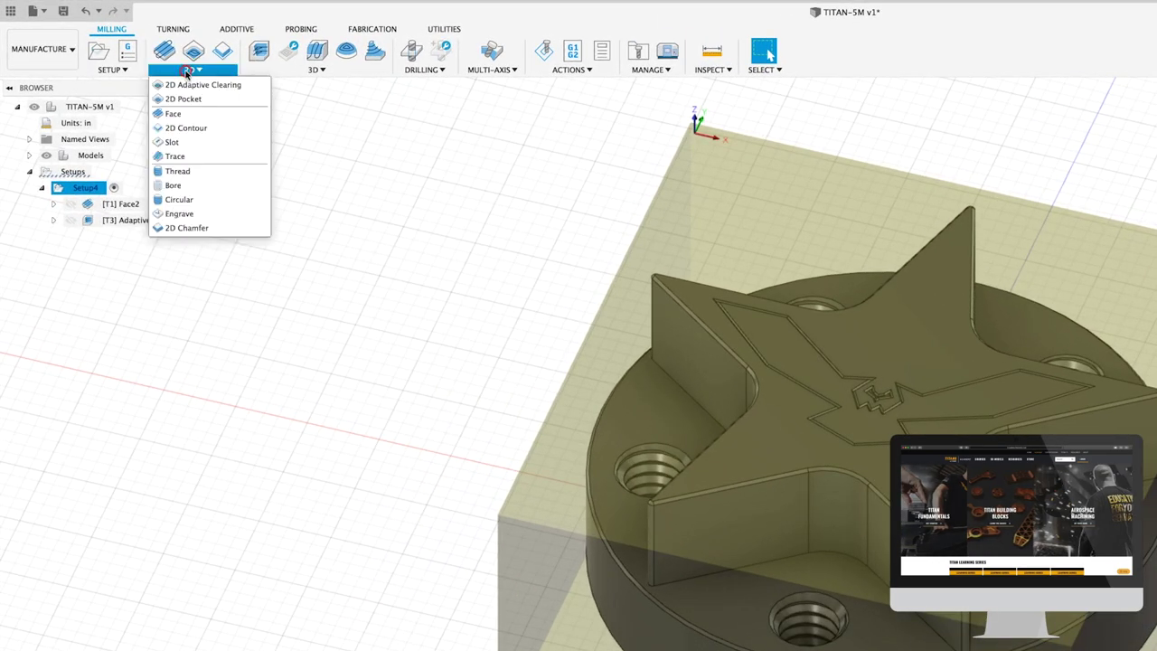
left_click(190, 130)
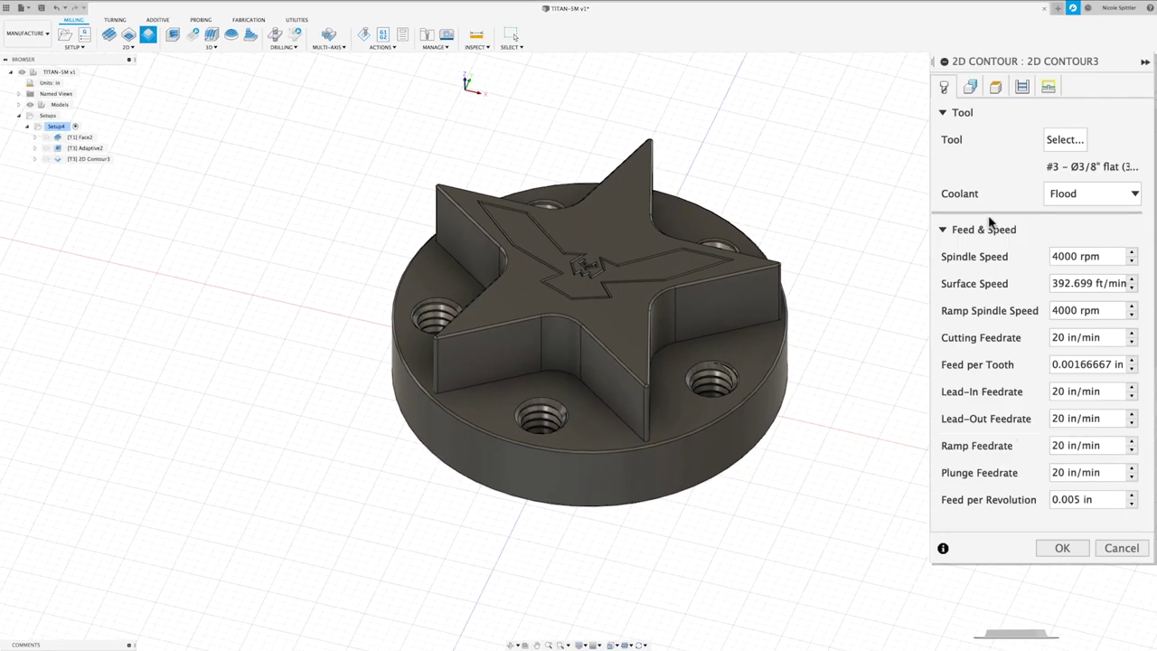
double_click(1065, 338)
type("15")
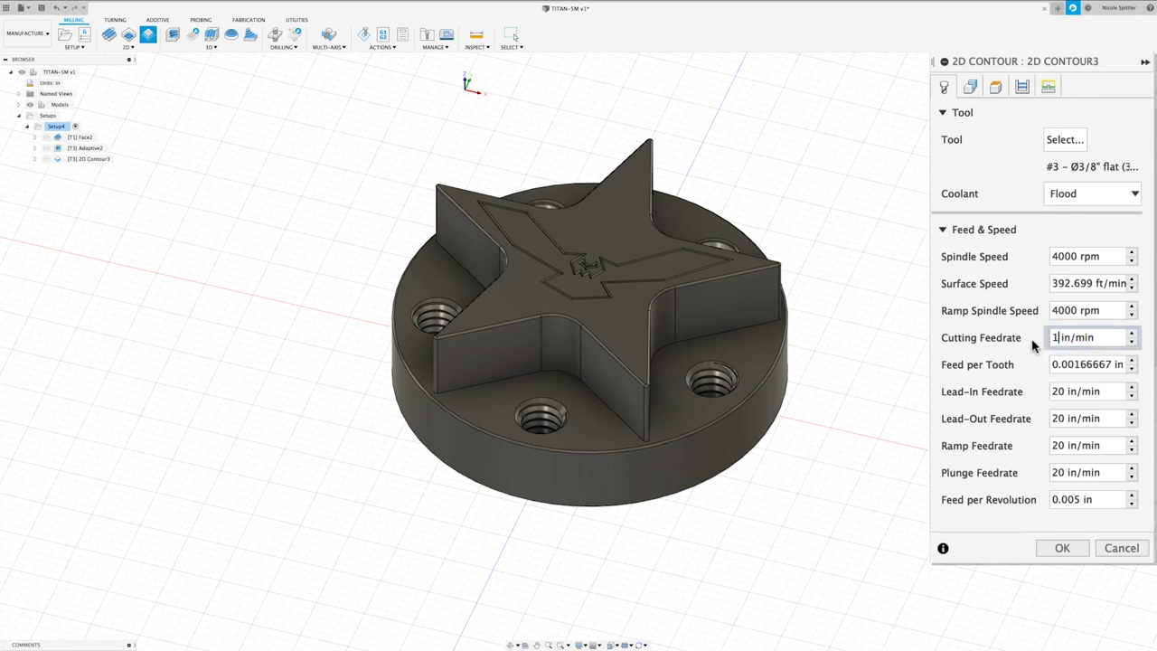
key("Tab")
key("Tab")
type("15")
key("Tab")
type("15")
key("Tab")
type("15")
key("Tab")
type("15")
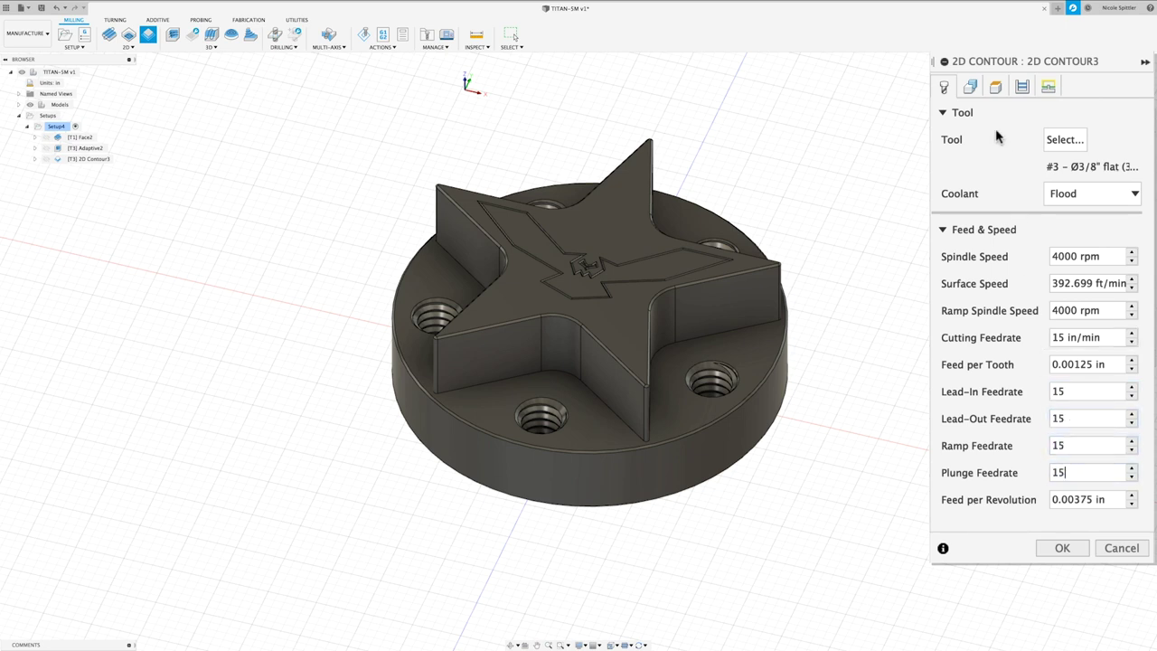
left_click(970, 87)
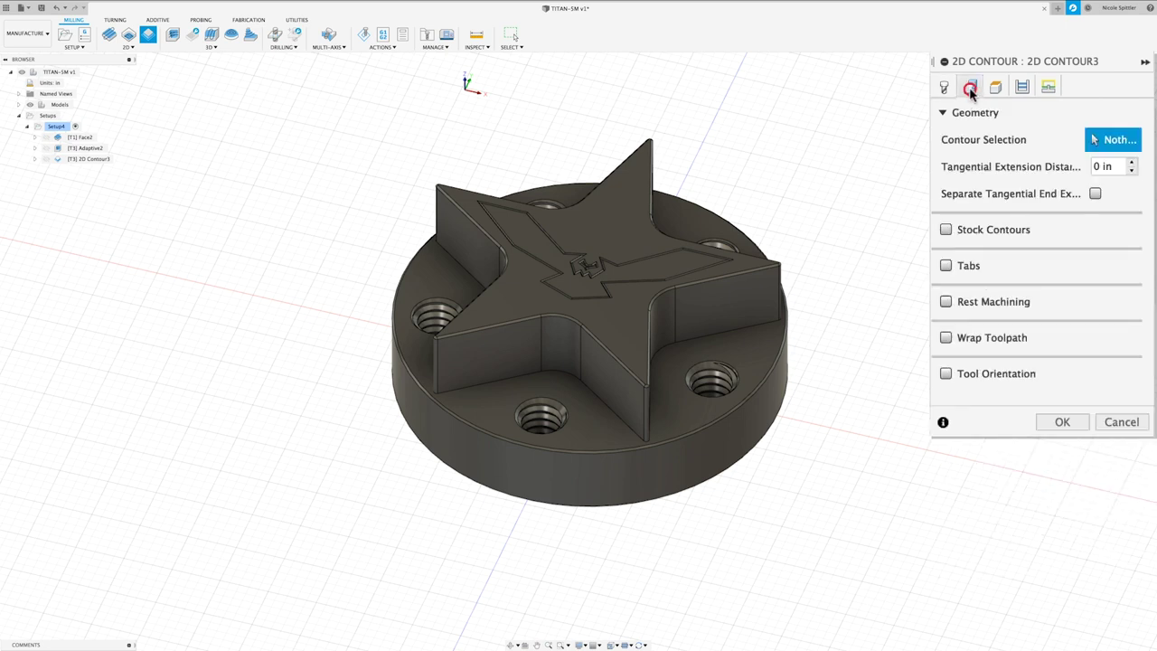
Step: Contour the base's bottom circular edge, measuring clearance, retract and feed heights from Model top
left_click(779, 418)
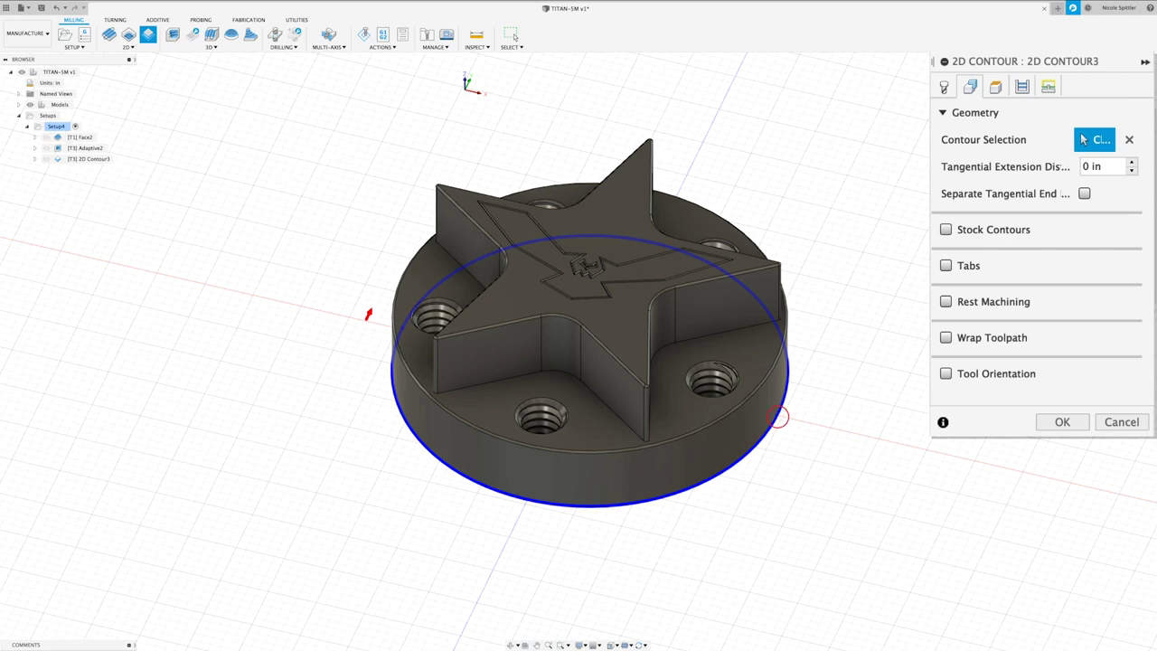
left_click(995, 87)
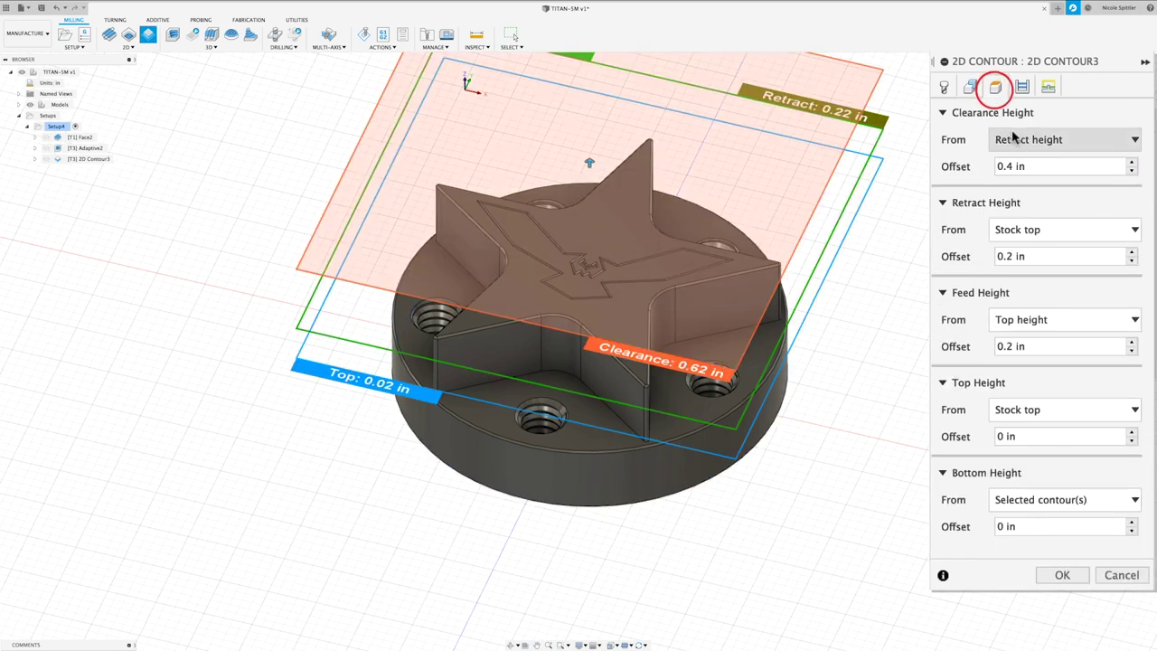
left_click(1017, 138)
left_click(1035, 240)
left_click(1034, 231)
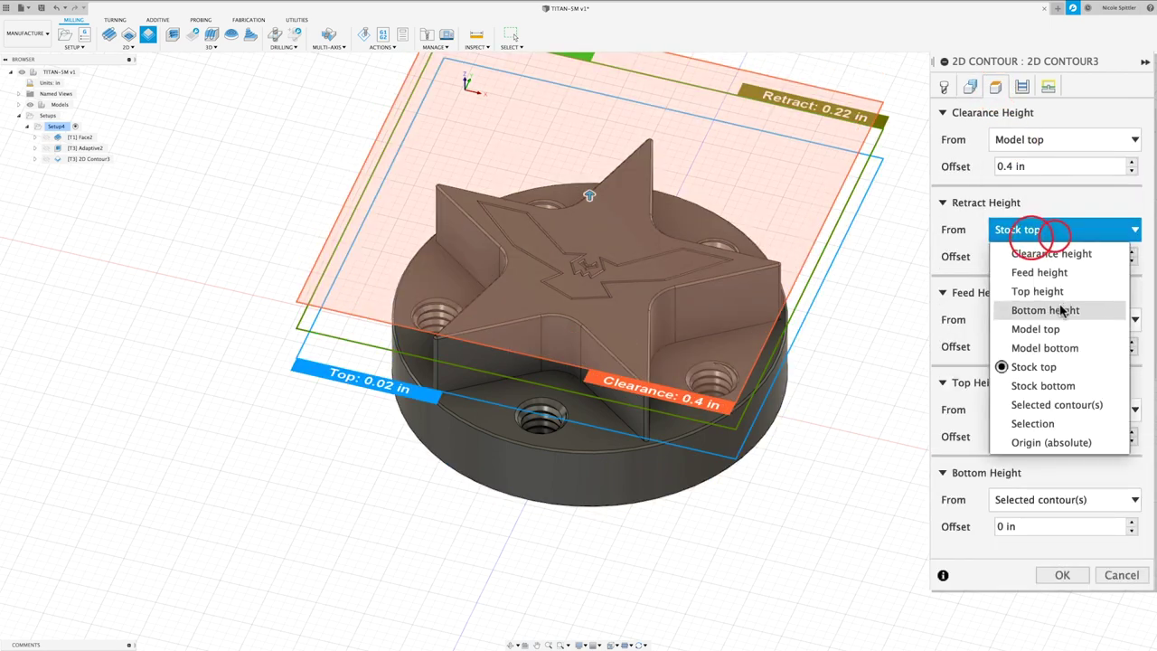
left_click(1039, 327)
left_click(1068, 320)
left_click(1037, 438)
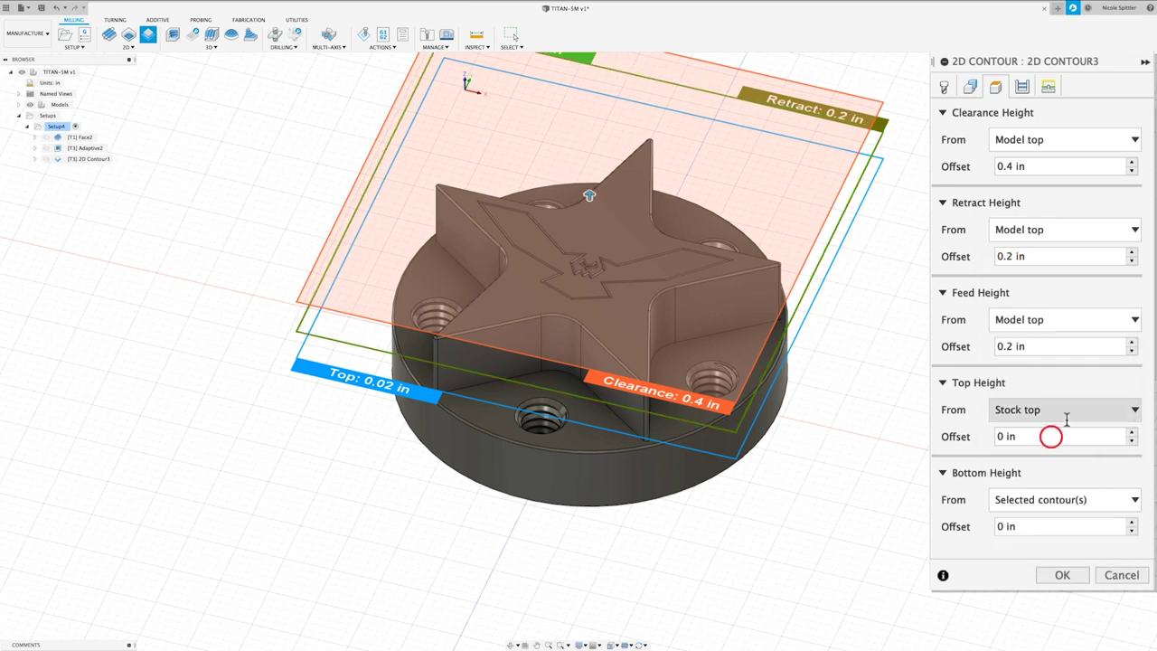
Step: Set top and bottom heights from Model top, with a -0.77 in bottom offset
left_click(1067, 410)
left_click(1035, 510)
left_click(1012, 499)
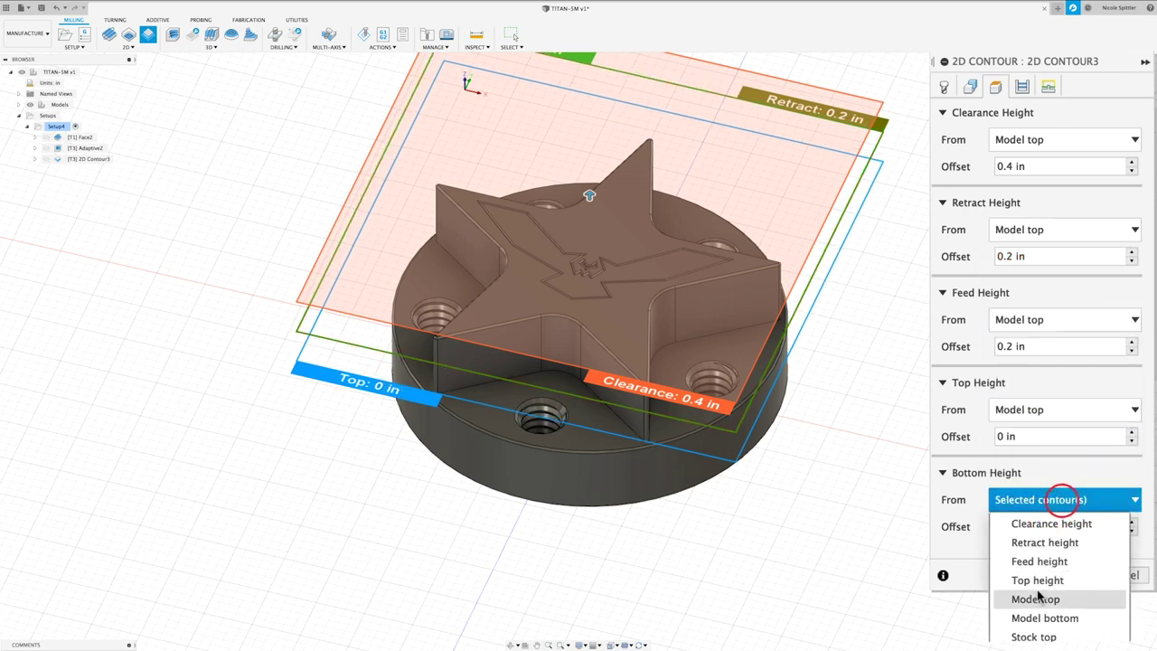
left_click(1036, 599)
left_click(1040, 527)
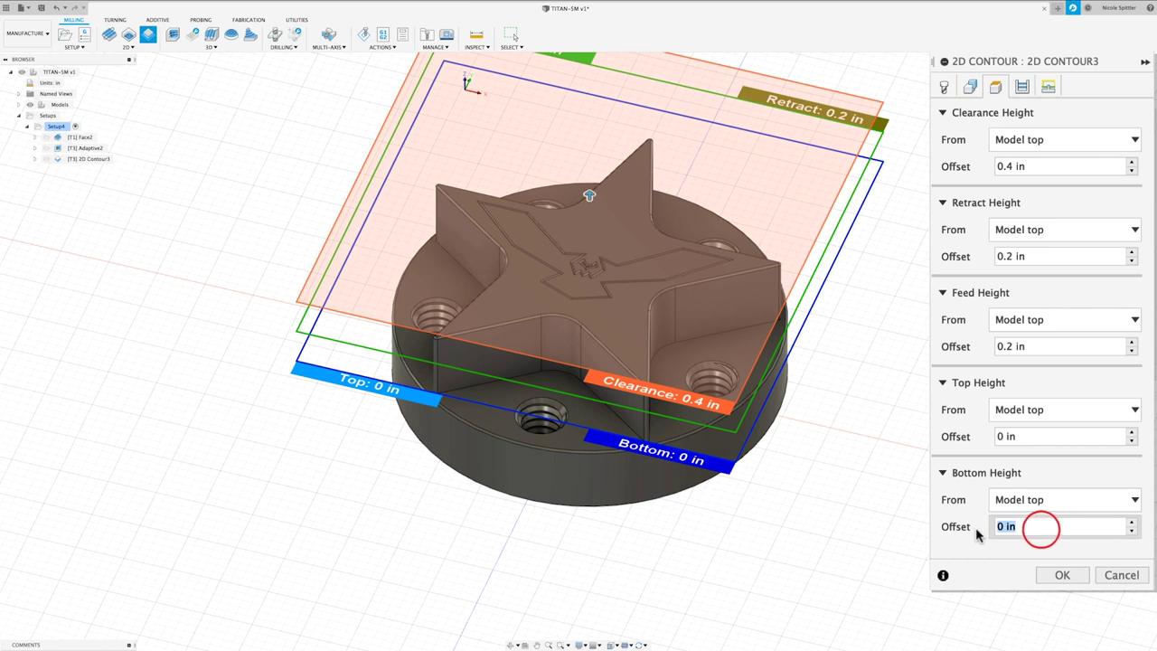
type("-.77")
left_click(1022, 86)
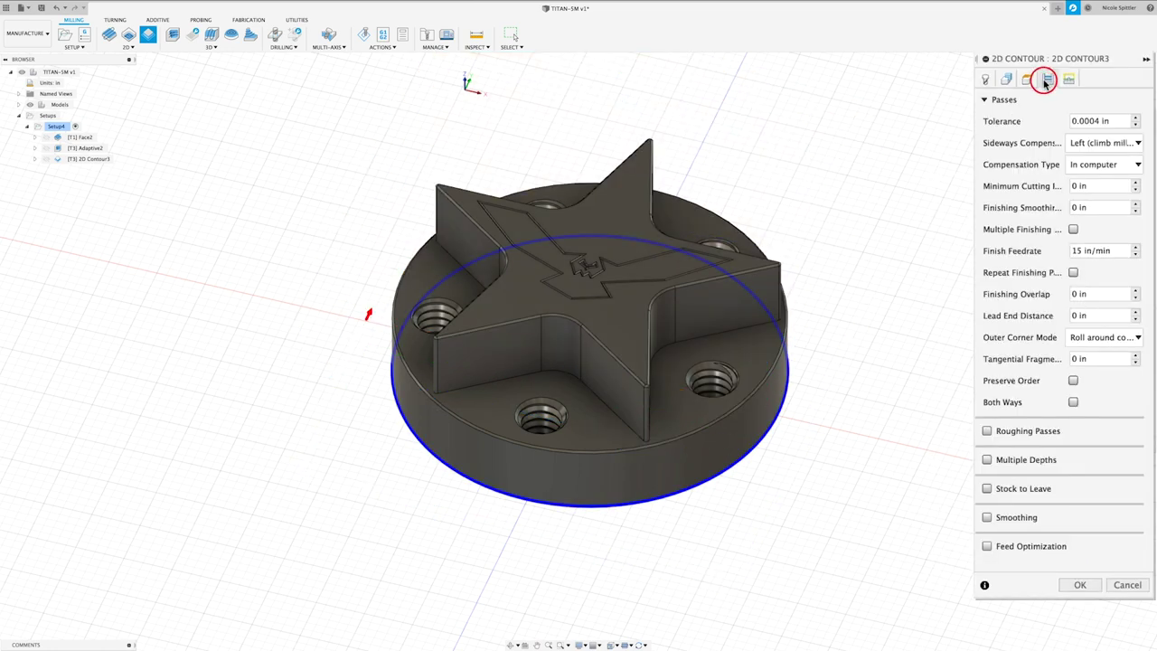
Step: Use Wear compensation with a .01 finishing overlap and confirm 2D Contour3
left_click(1100, 167)
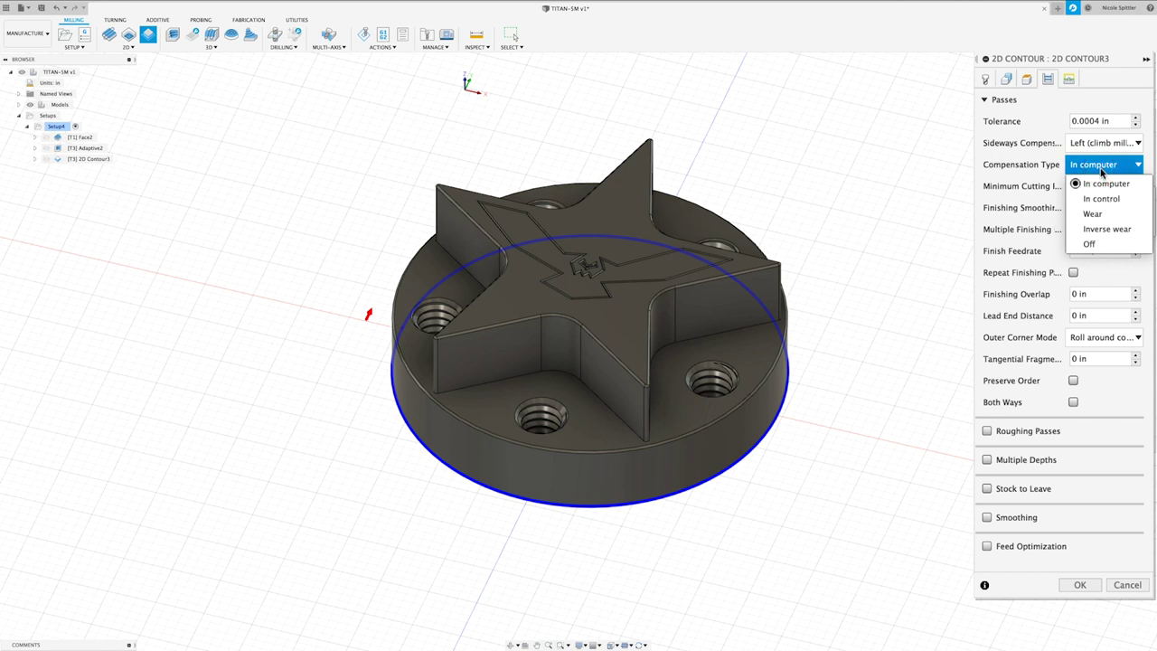
left_click(1099, 213)
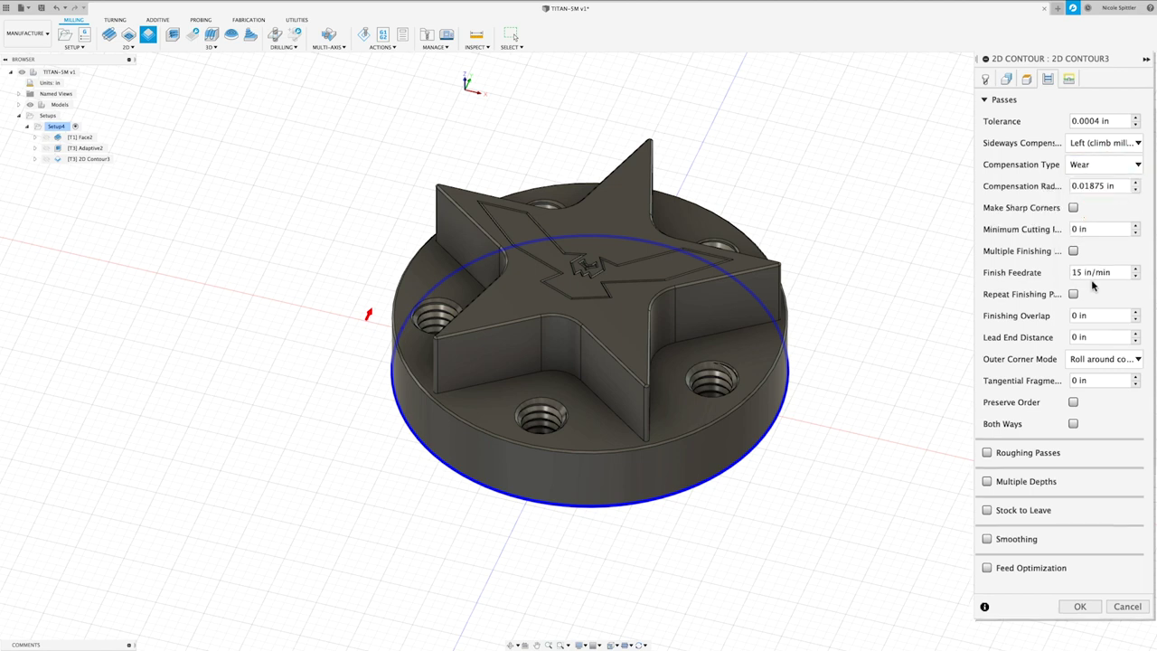
left_click(1094, 315)
key("BackSpace")
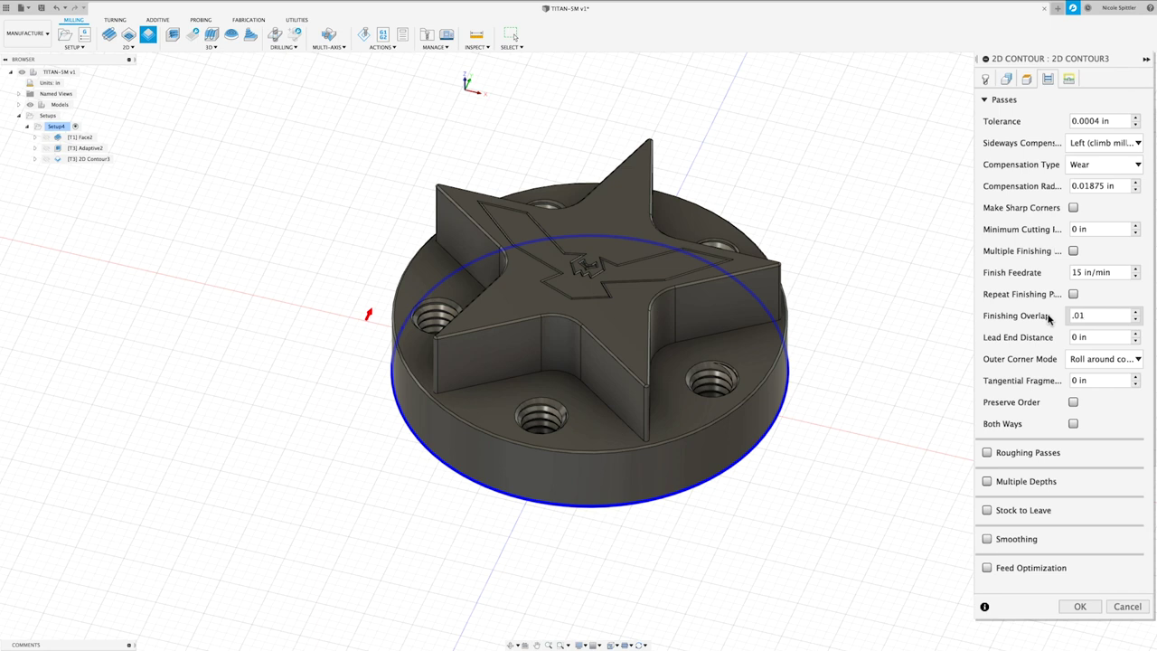
type(".01")
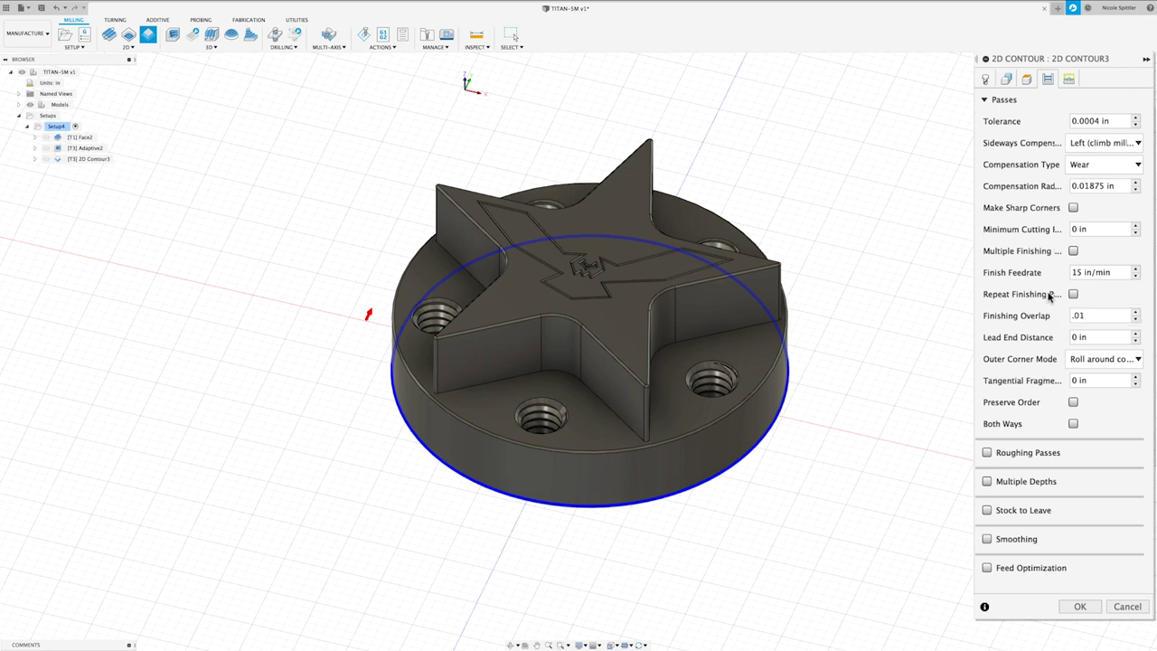
left_click(1069, 80)
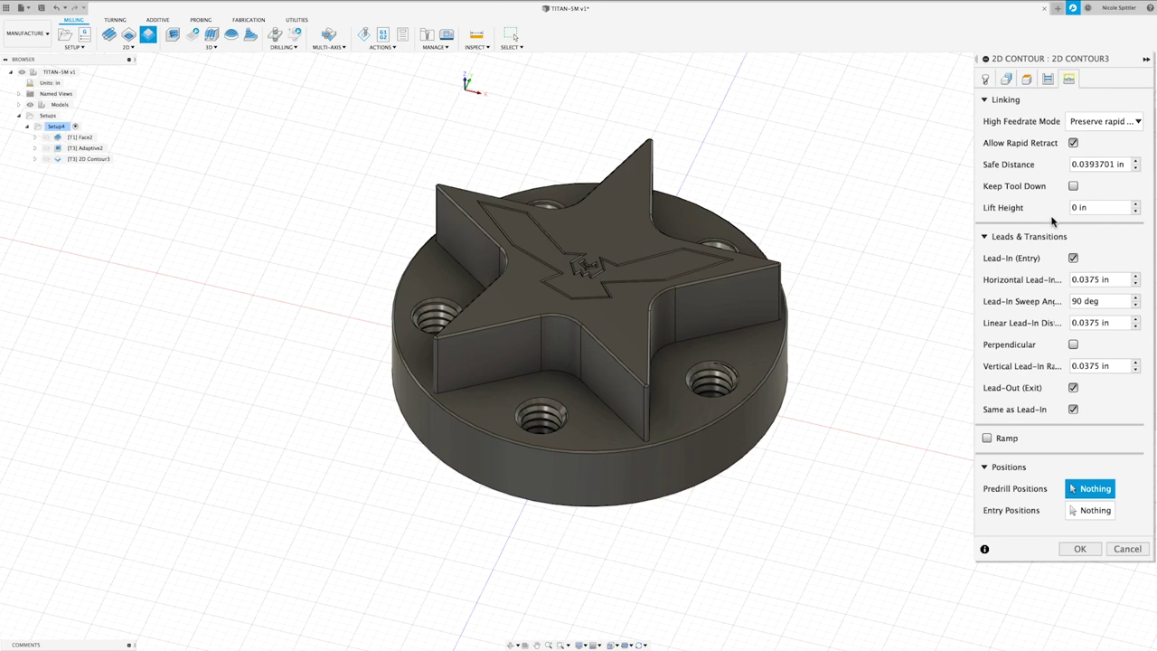
left_click(1080, 548)
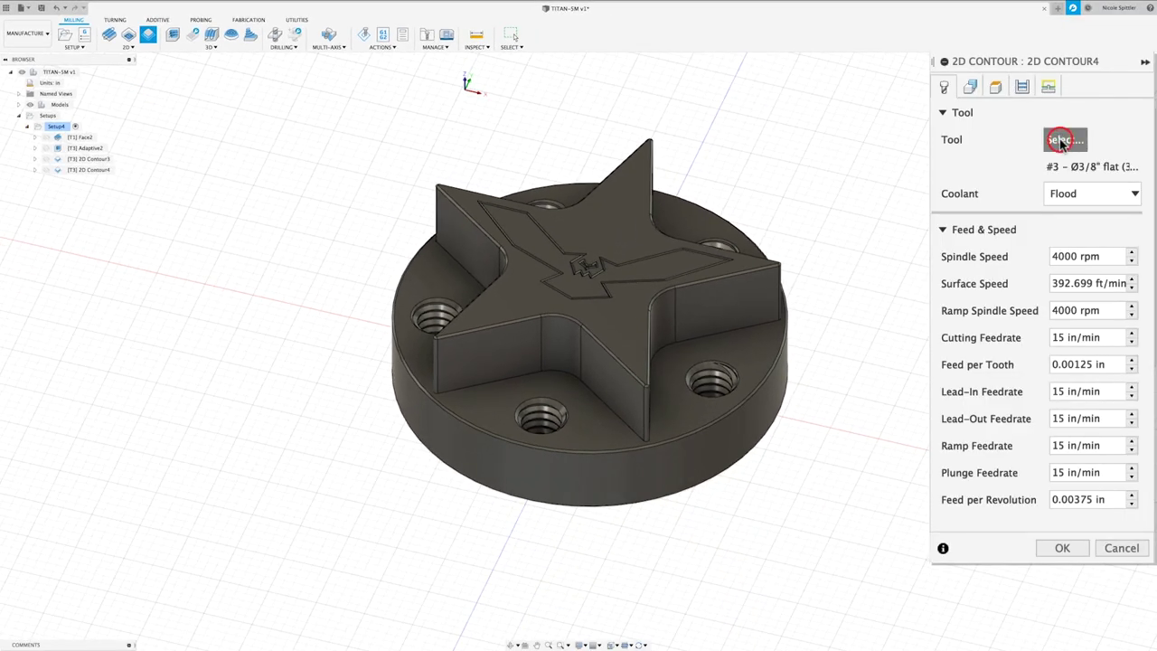
Step: Select the #4 Ø1/4" flat end mill from Titan Building Blocks
left_click(1061, 140)
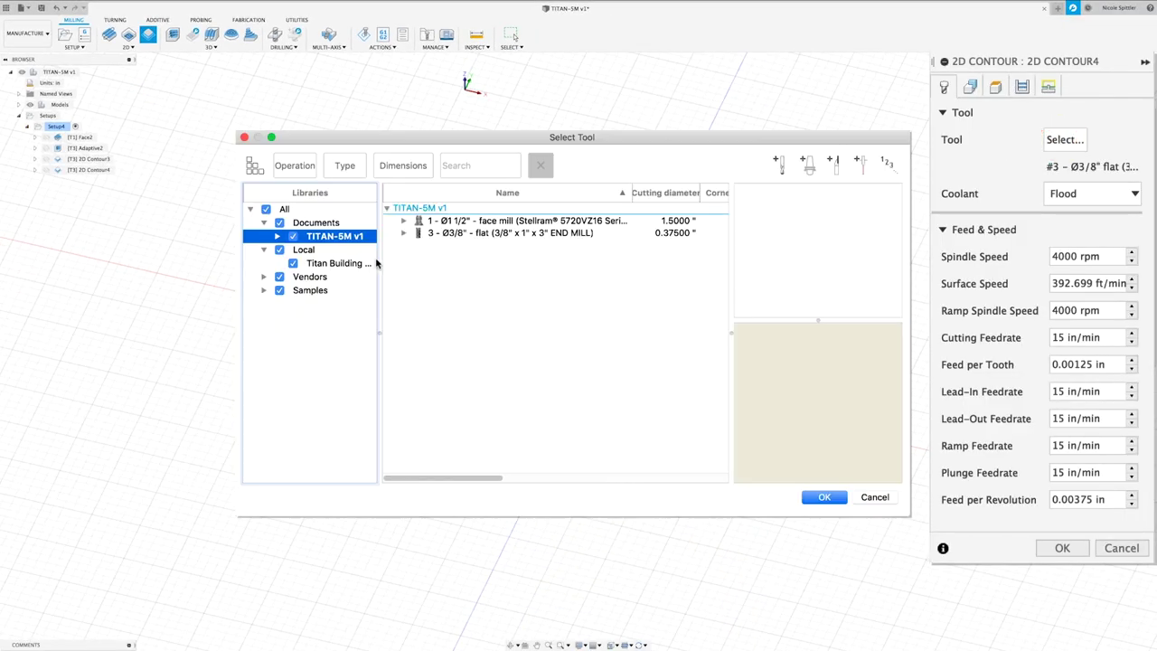
left_click(346, 263)
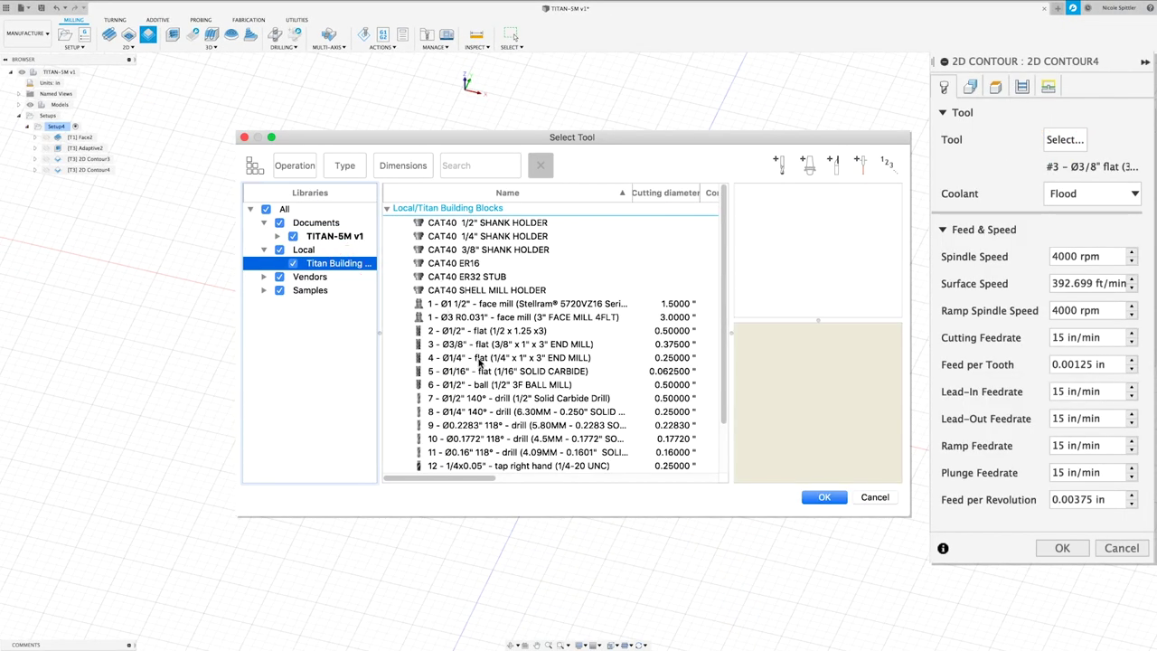
left_click(480, 359)
left_click(818, 498)
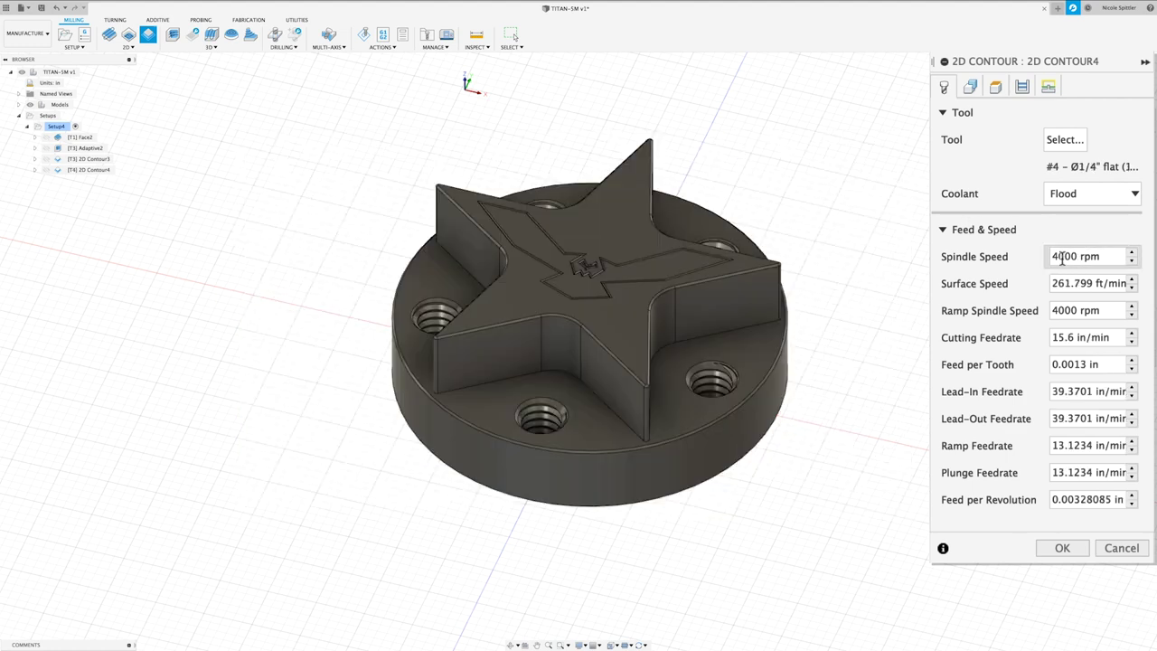
Step: Set cutting, lead-in, lead-out, ramp and plunge feedrates to 15
double_click(1061, 338)
type("15")
key("Tab")
key("Tab")
type("15")
key("Tab")
type("15")
key("Tab")
type("15")
key("Tab")
type("15")
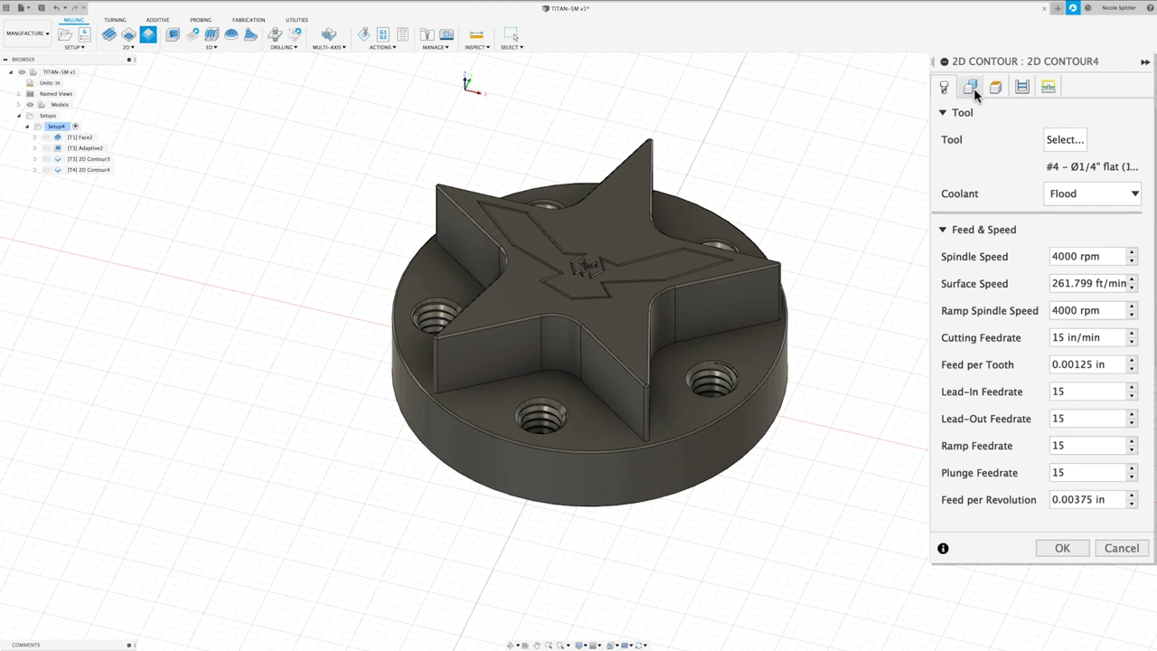
left_click(974, 88)
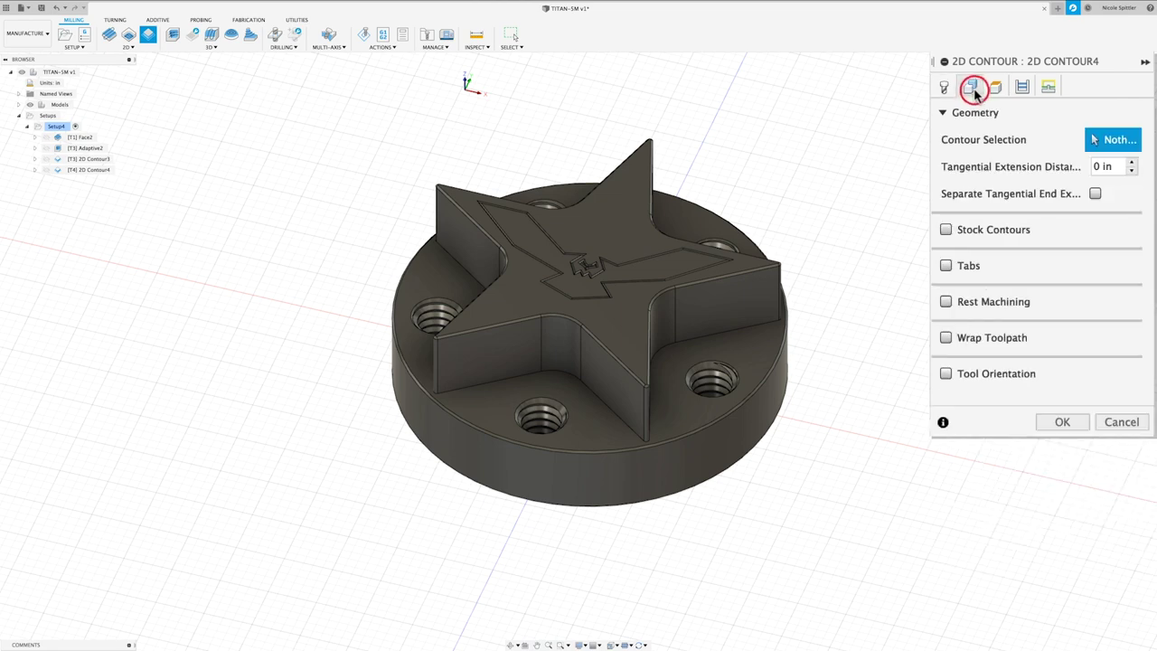
Step: Contour the star's bottom edge chain, using the base's outer circular edge as stock contour
left_click(739, 330)
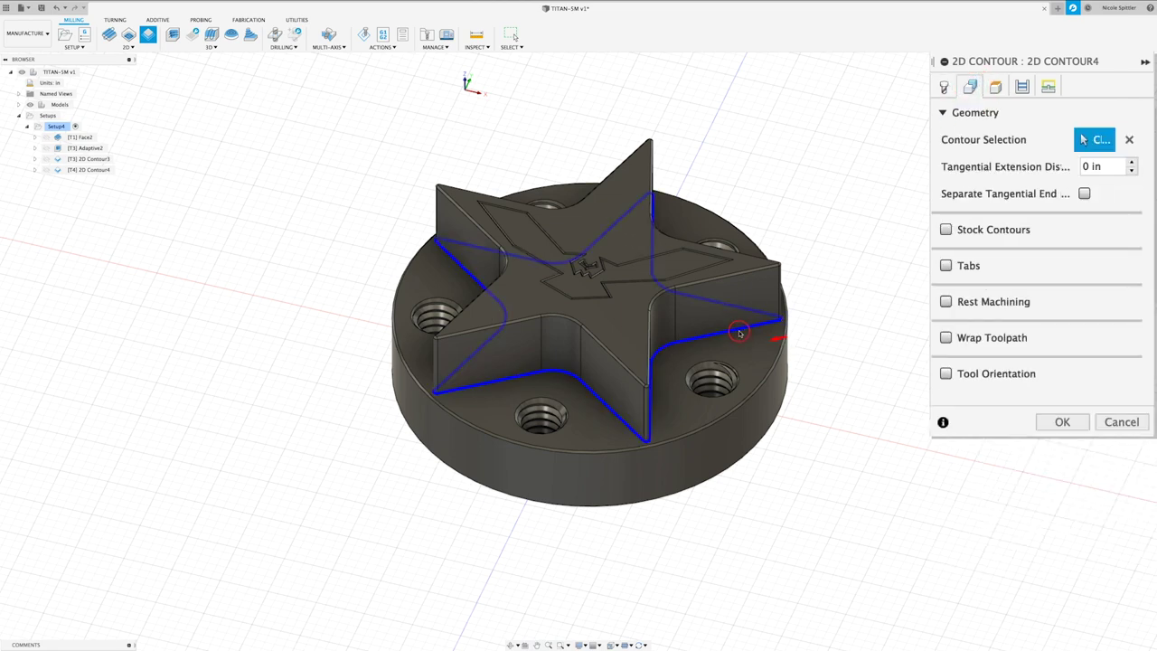
left_click(945, 230)
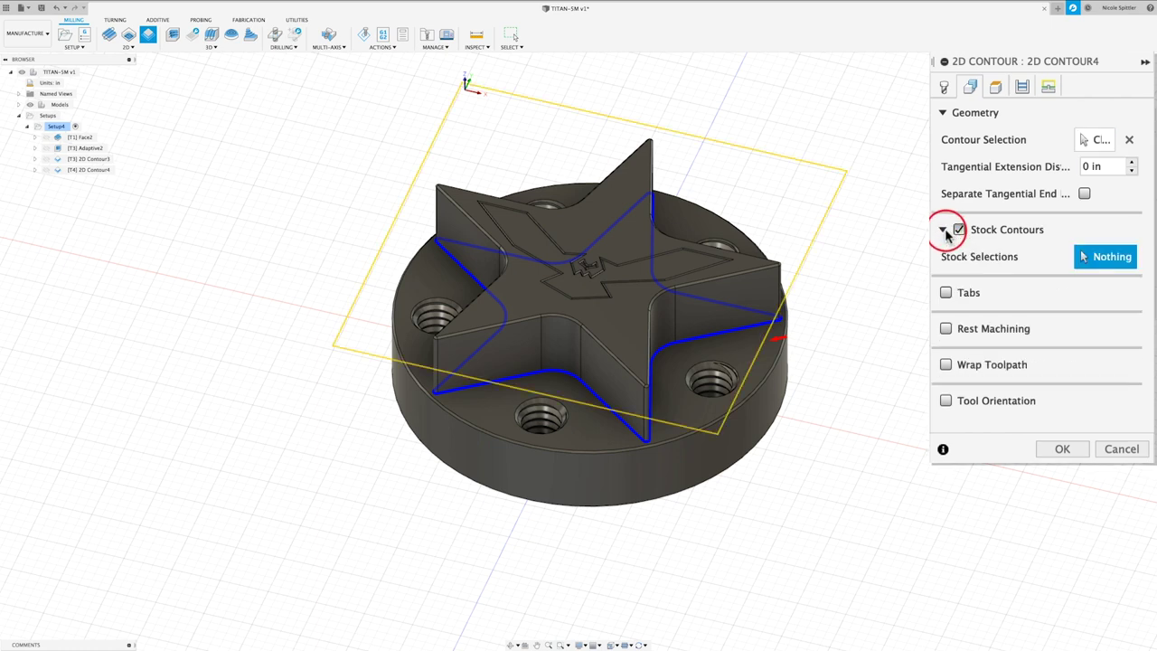
left_click(773, 376)
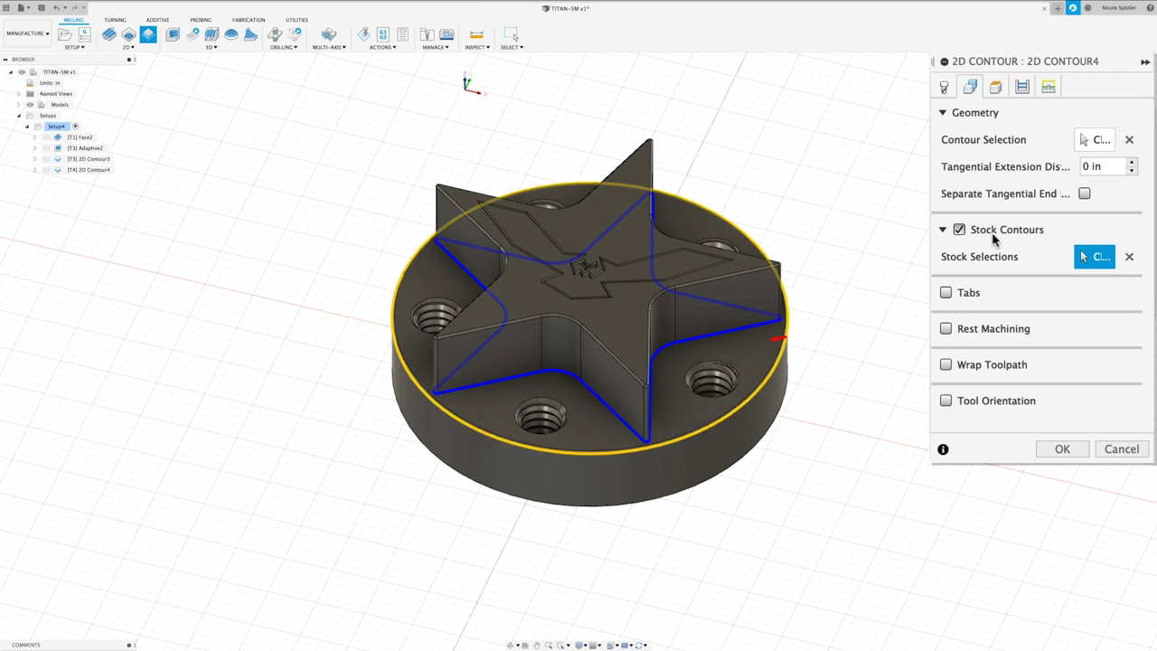
left_click(995, 86)
left_click(1041, 131)
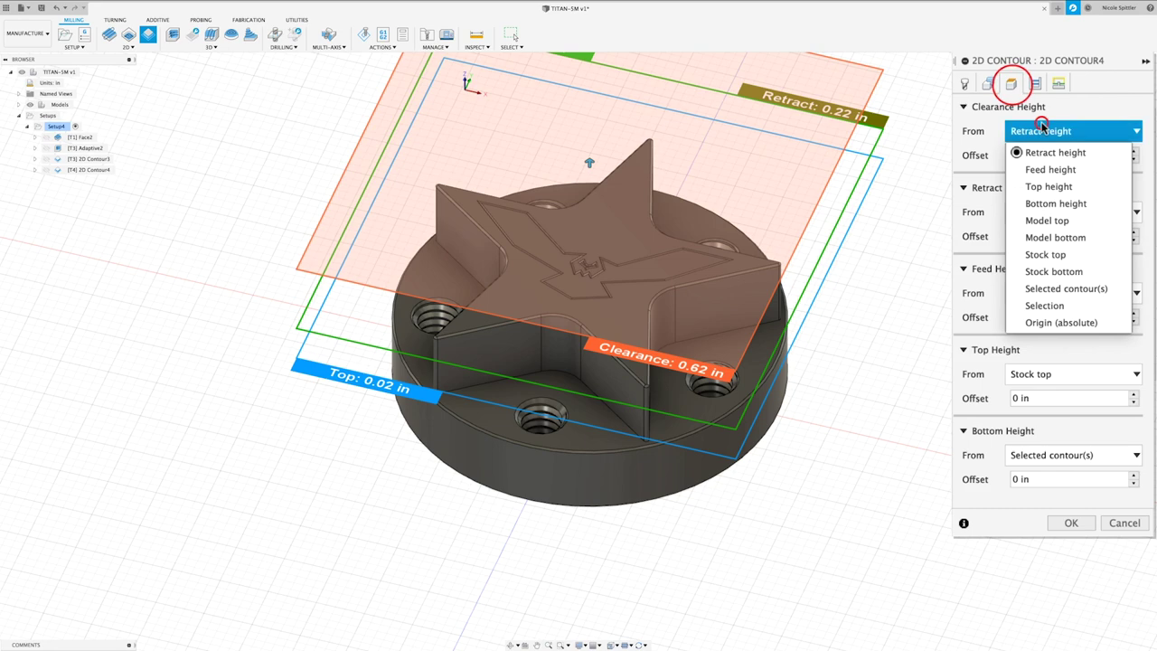
Step: Reference clearance, retract, feed and top heights to Model top, bottom to the base's top face
left_click(1046, 220)
left_click(1044, 214)
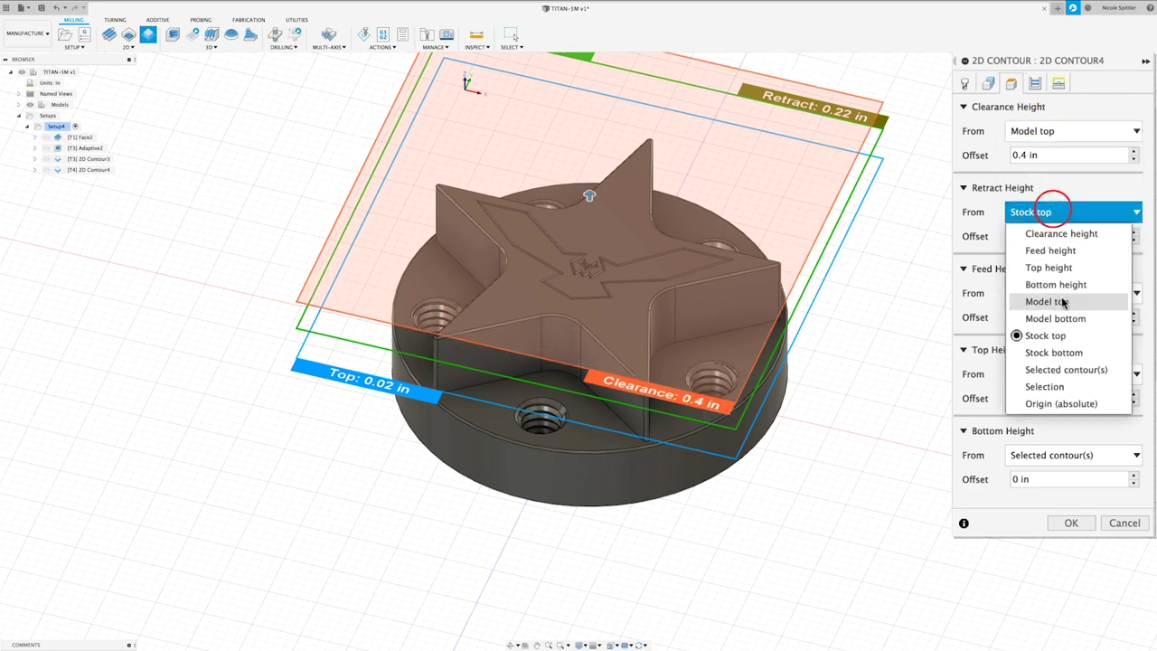
left_click(1025, 299)
left_click(1072, 292)
left_click(1047, 399)
left_click(1071, 374)
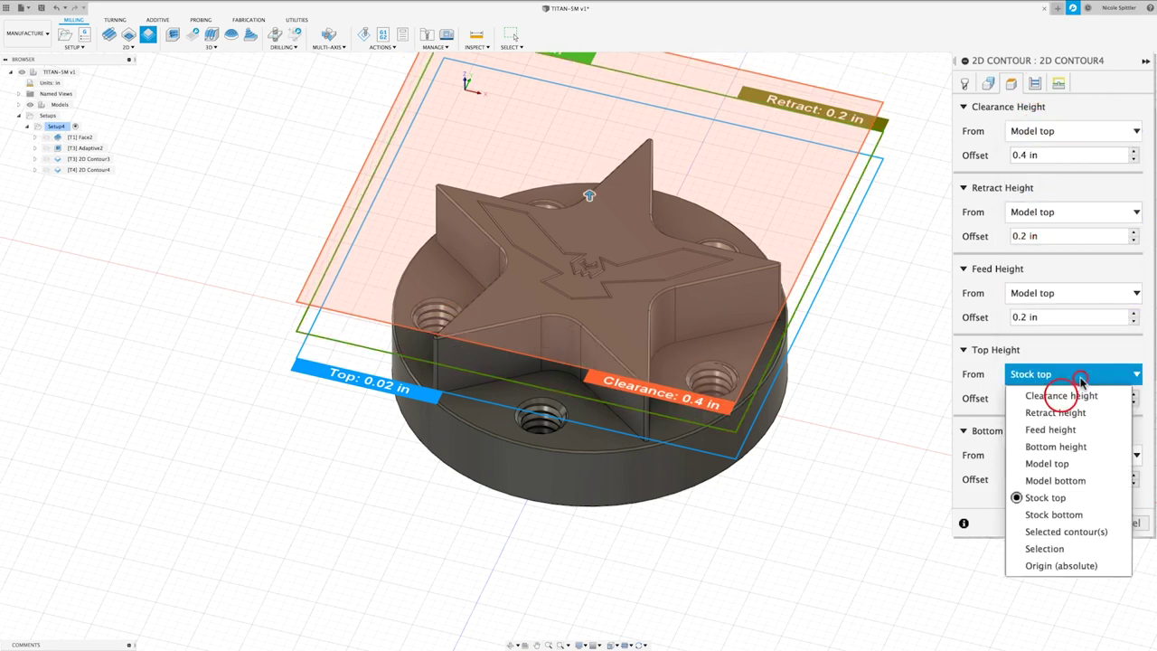
left_click(1066, 462)
left_click(1076, 454)
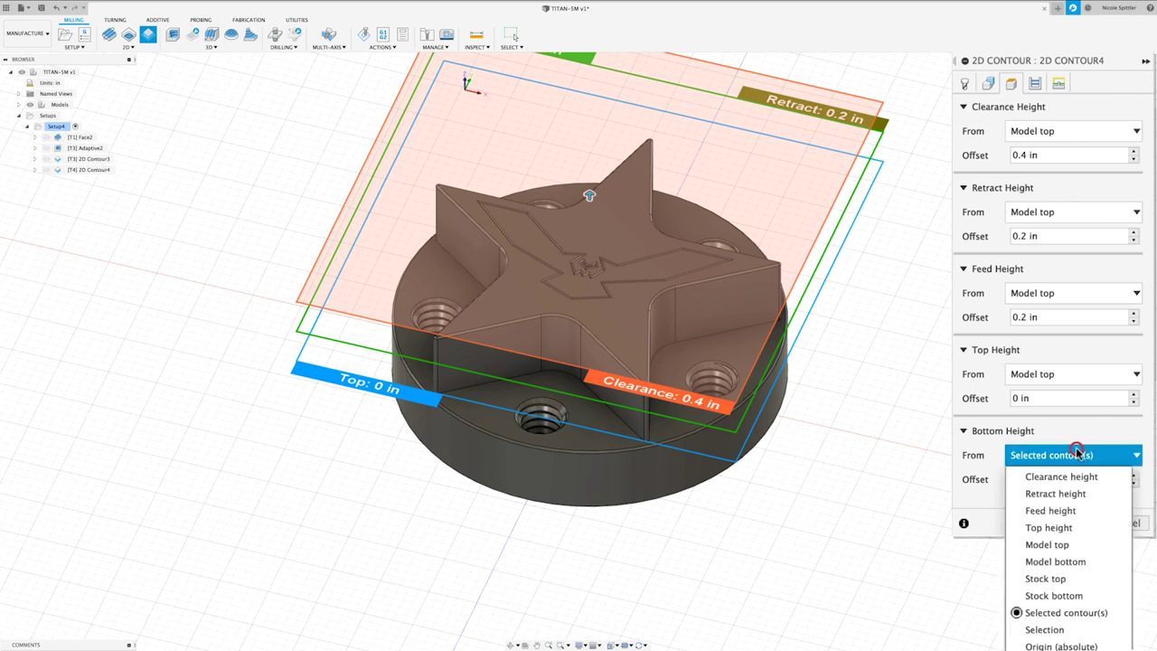
left_click(1042, 629)
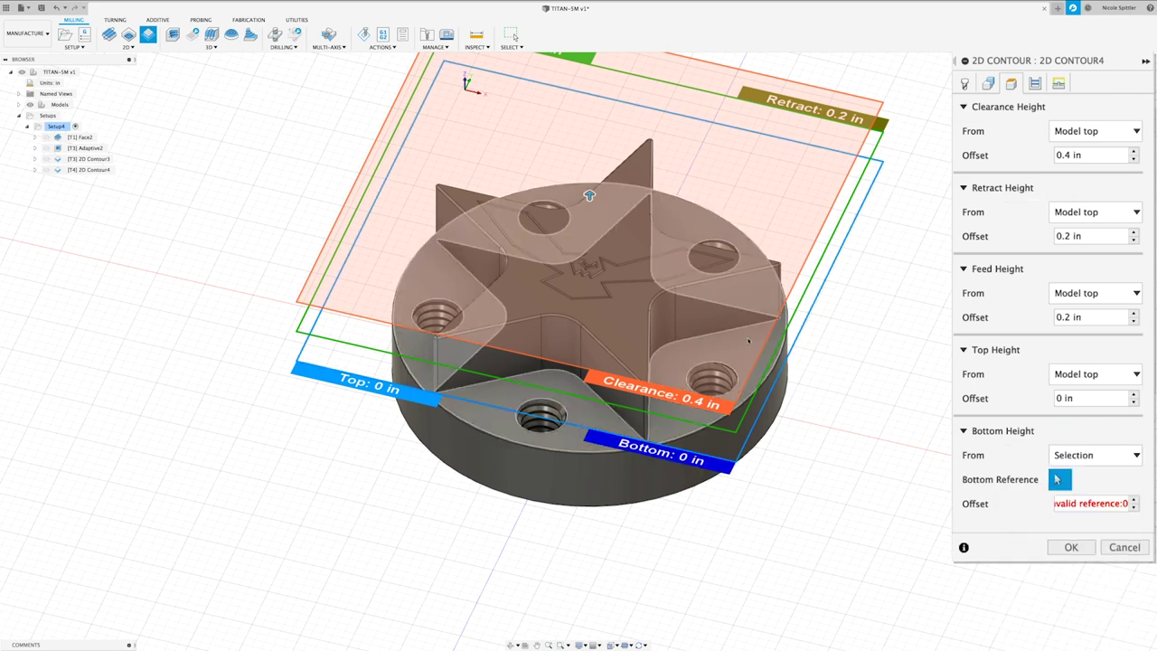
left_click(732, 348)
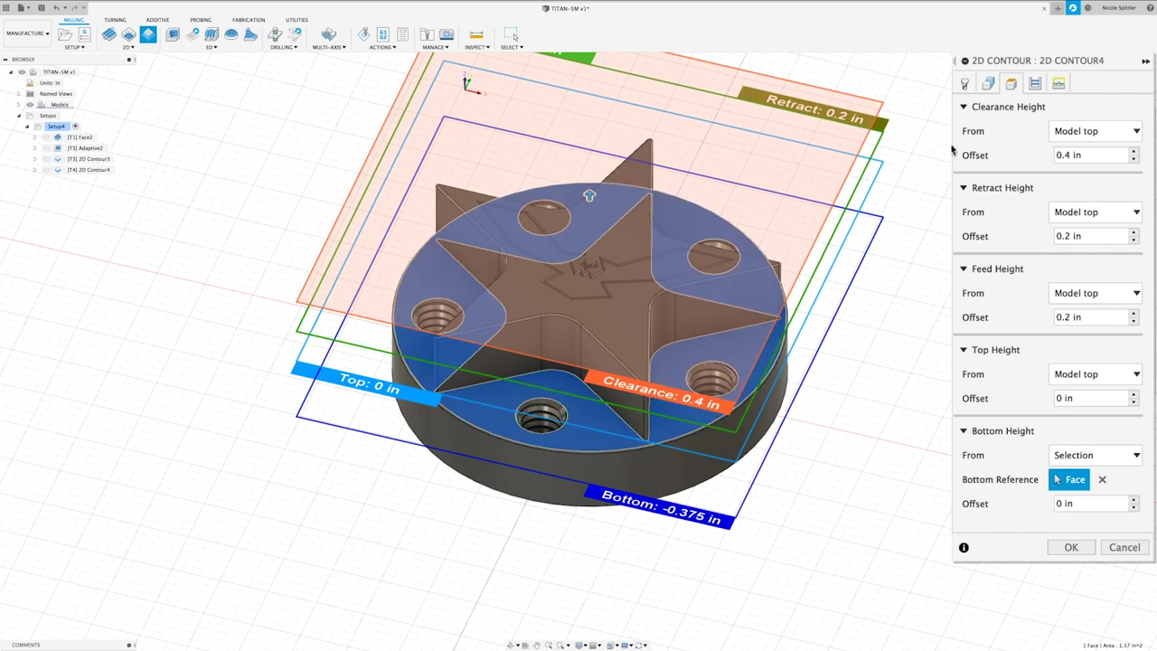
left_click(1035, 83)
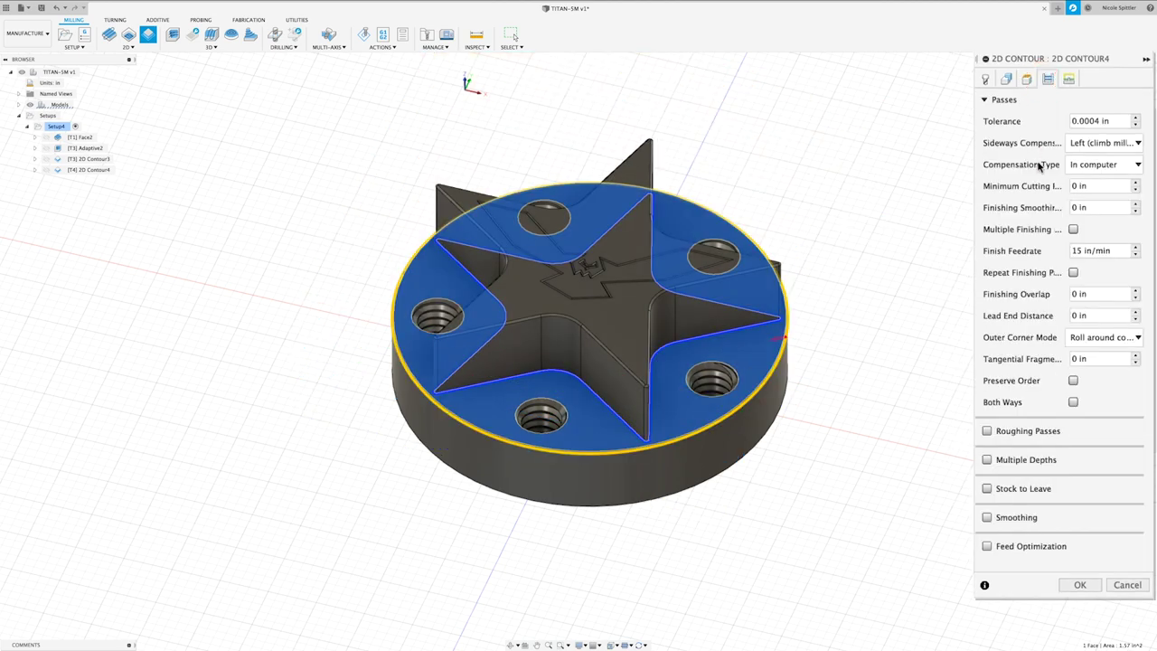
Step: Use Wear compensation with one finishing pass at 0.005 in stepover
left_click(1099, 165)
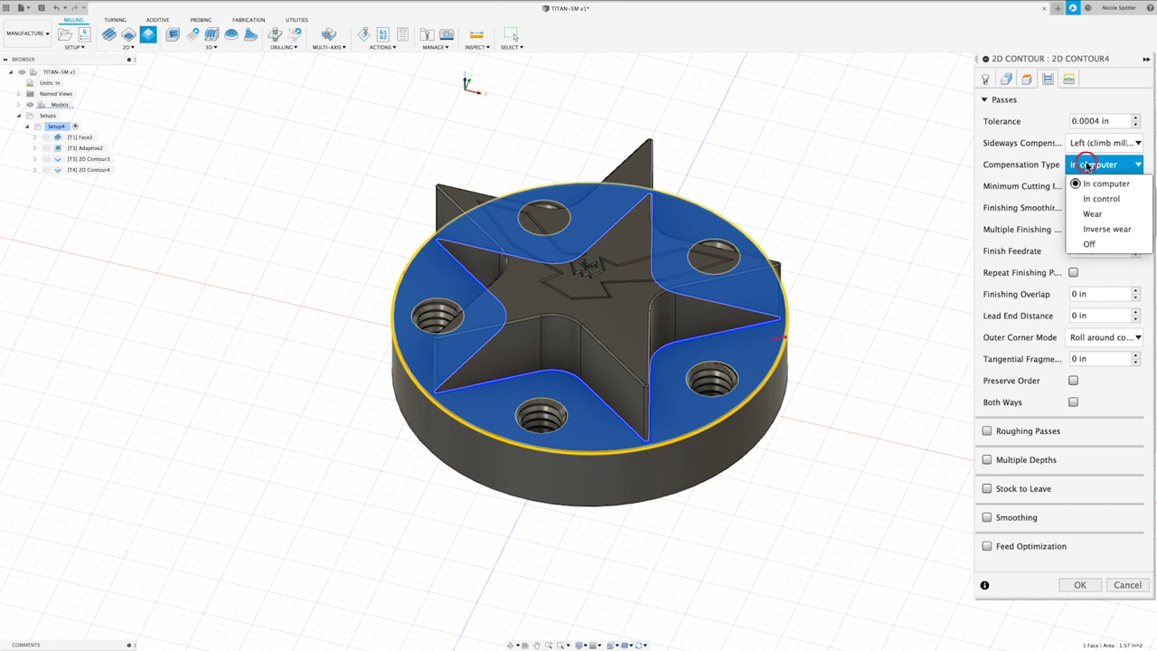
left_click(1094, 213)
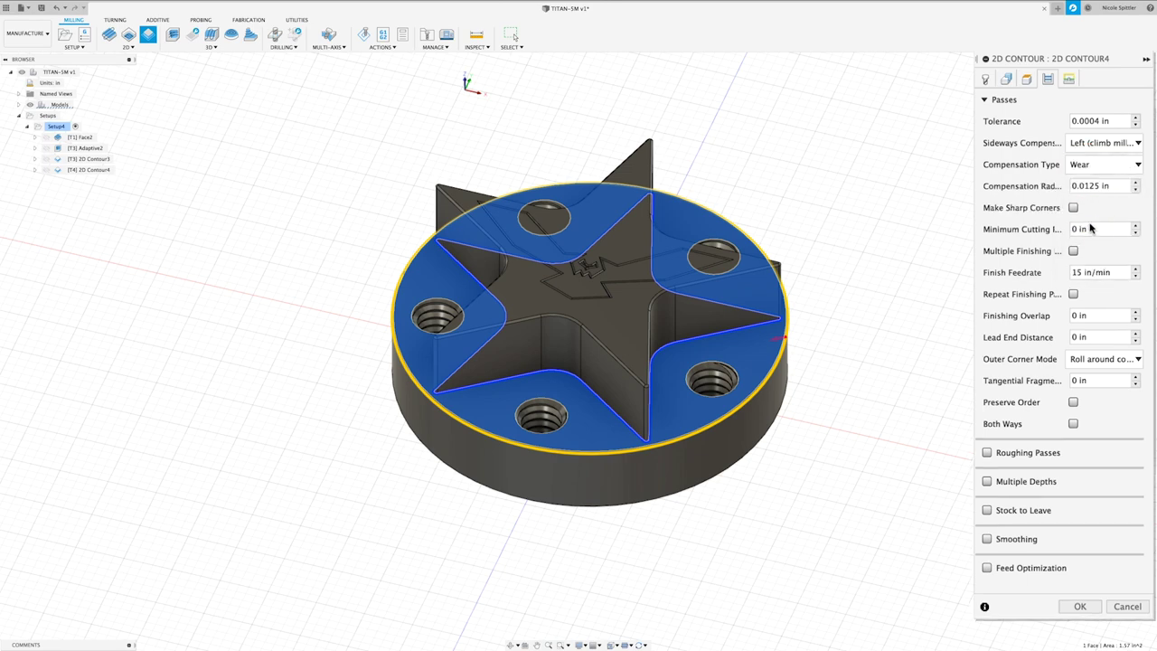
left_click(1073, 252)
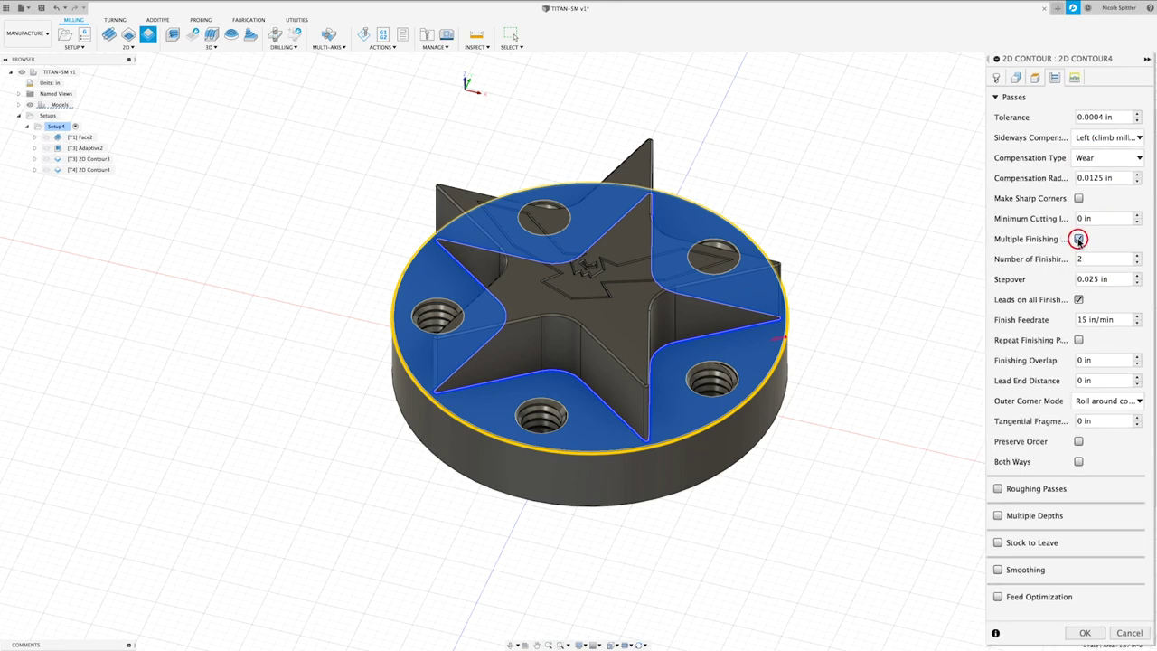
left_click(1092, 259)
type("1")
left_click(1096, 279)
Step: Turn on roughing passes with a 0.15 in maximum stepover
left_click(998, 488)
left_click(1104, 465)
left_click_drag(1104, 464, 1092, 464)
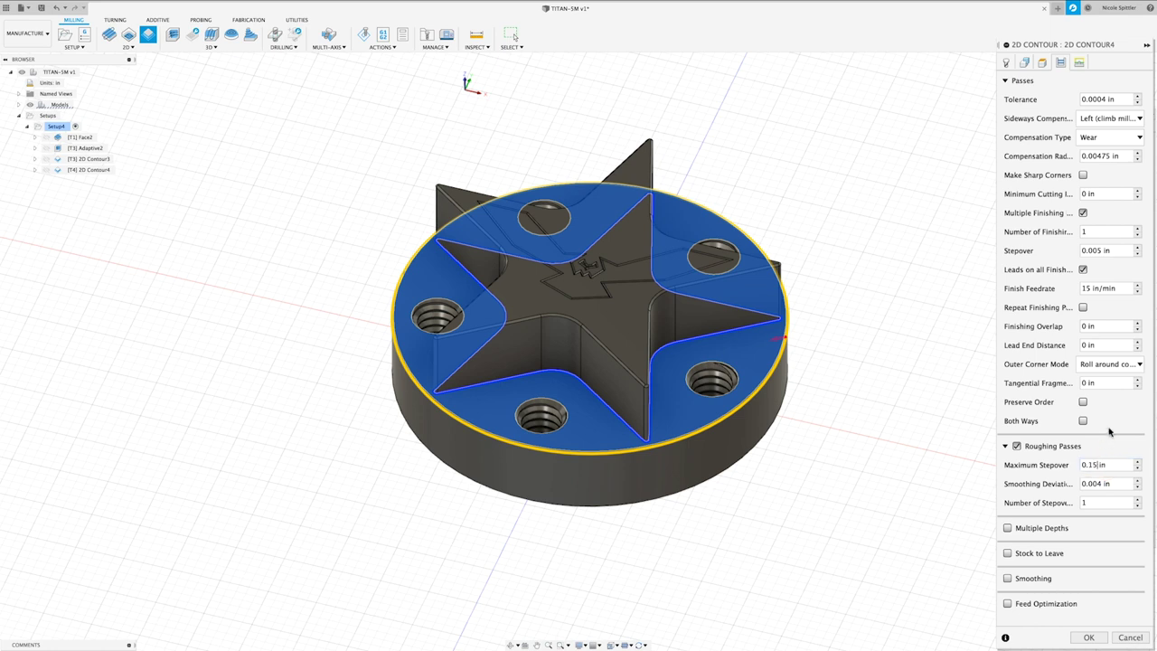
left_click(1095, 500)
left_click(1080, 65)
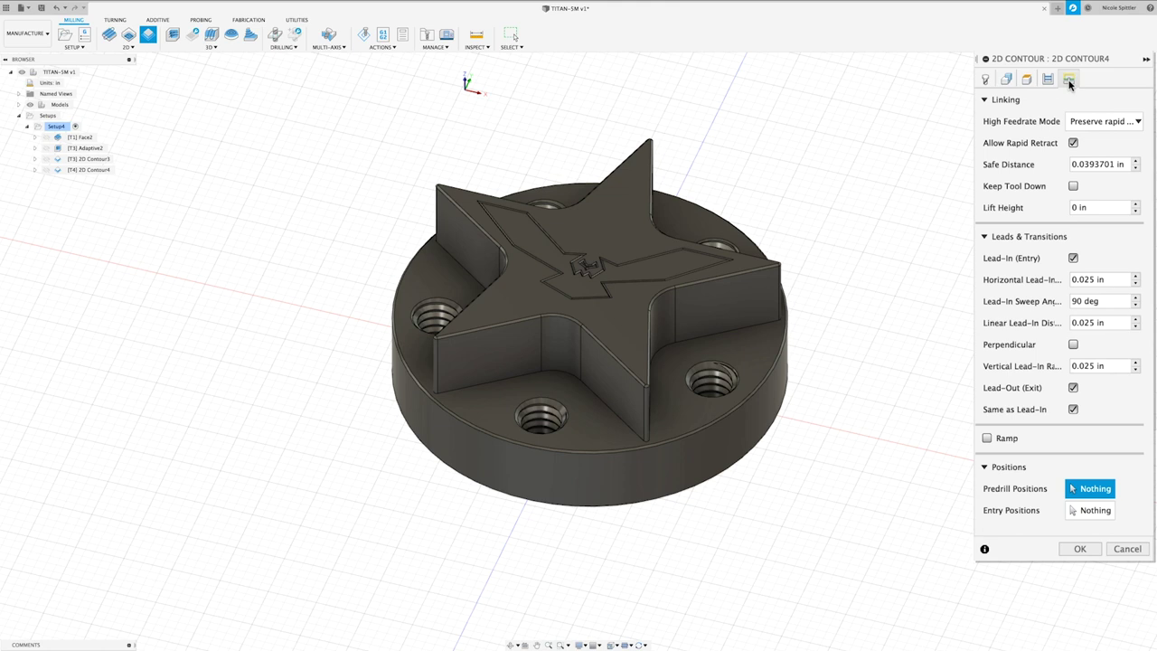
Step: Set the lead-in sweep angle to 45 deg, generate 2D Contour4, and inspect its toolpath
double_click(1078, 301)
left_click(1077, 549)
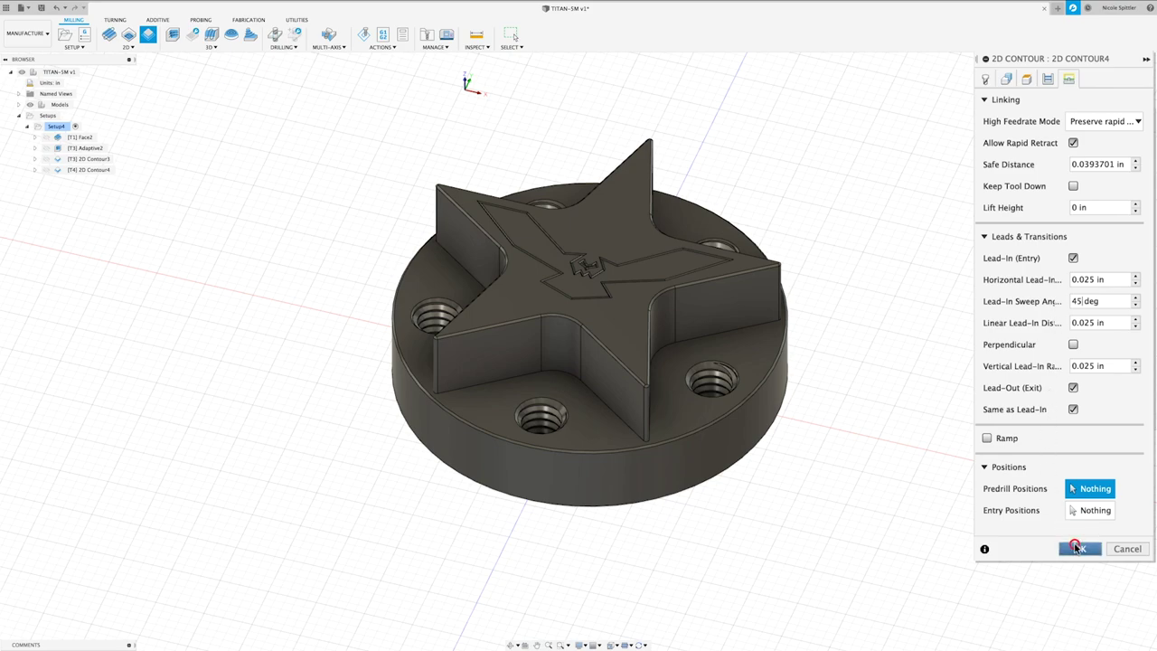
scroll(1026, 328, "up", 5)
mouse_move(1106, 413)
middle_mouse_down("shift")
mouse_move(1012, 326)
mouse_move(994, 334)
mouse_move(1028, 331)
mouse_move(1035, 345)
mouse_move(971, 405)
middle_mouse_up("shift")
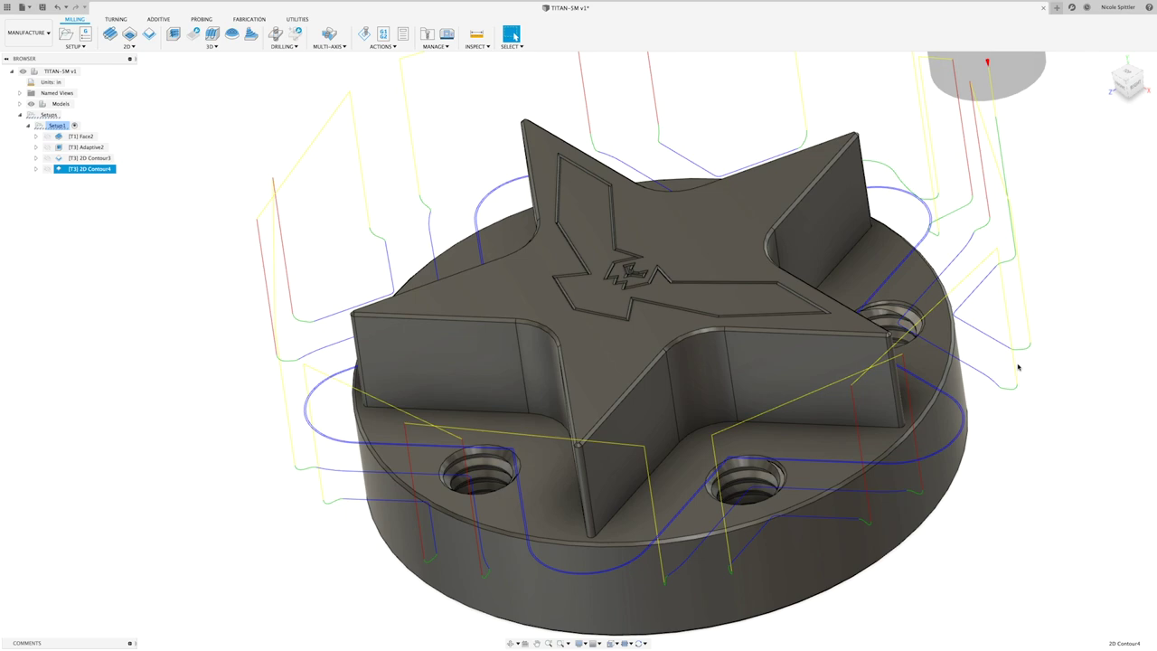
middle_click_drag(1018, 366, 969, 518, "shift")
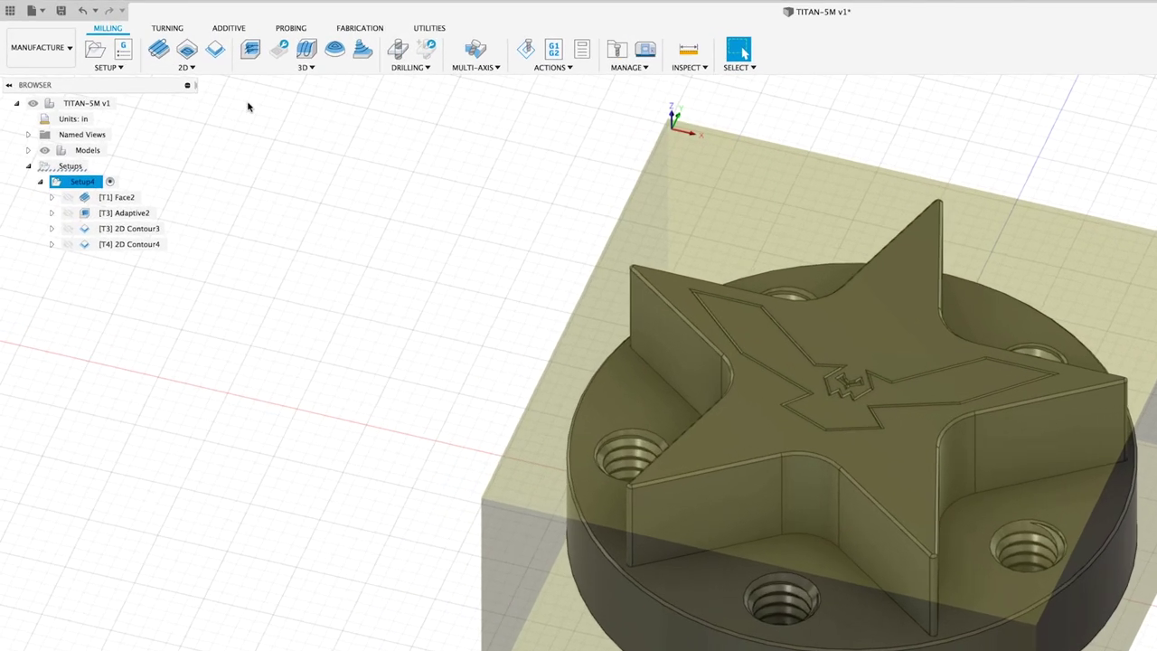
left_click(126, 47)
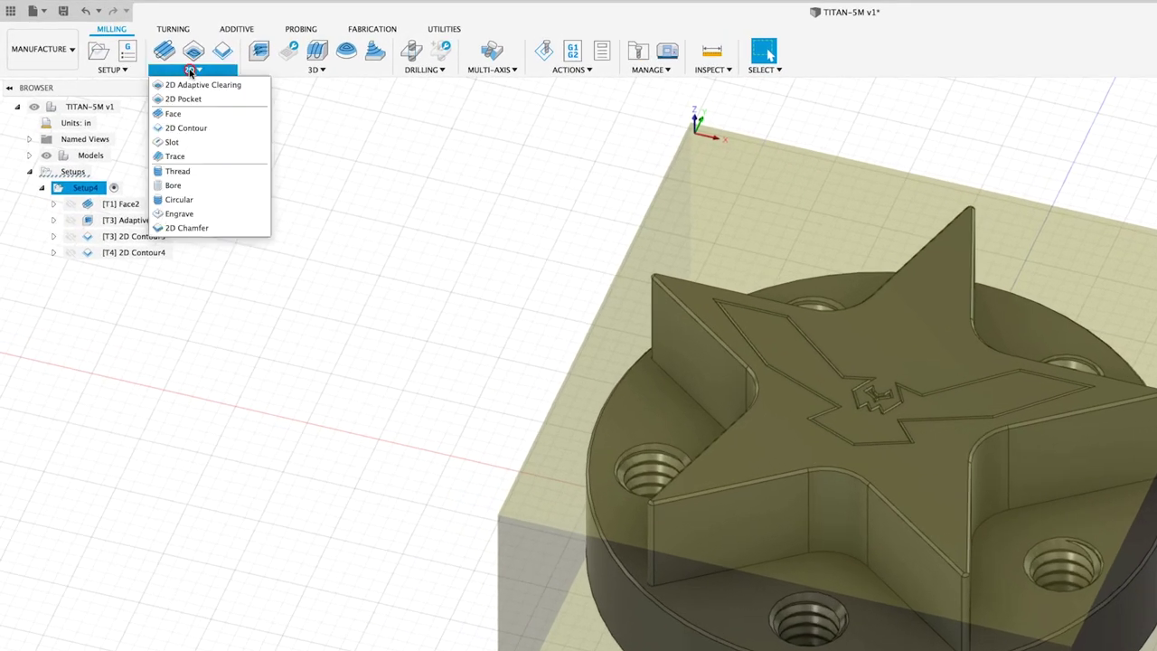
Step: Start a 2D Chamfer using the #14 Ø3/8" 45° chamfer mill from Titan Building Blocks
left_click(208, 228)
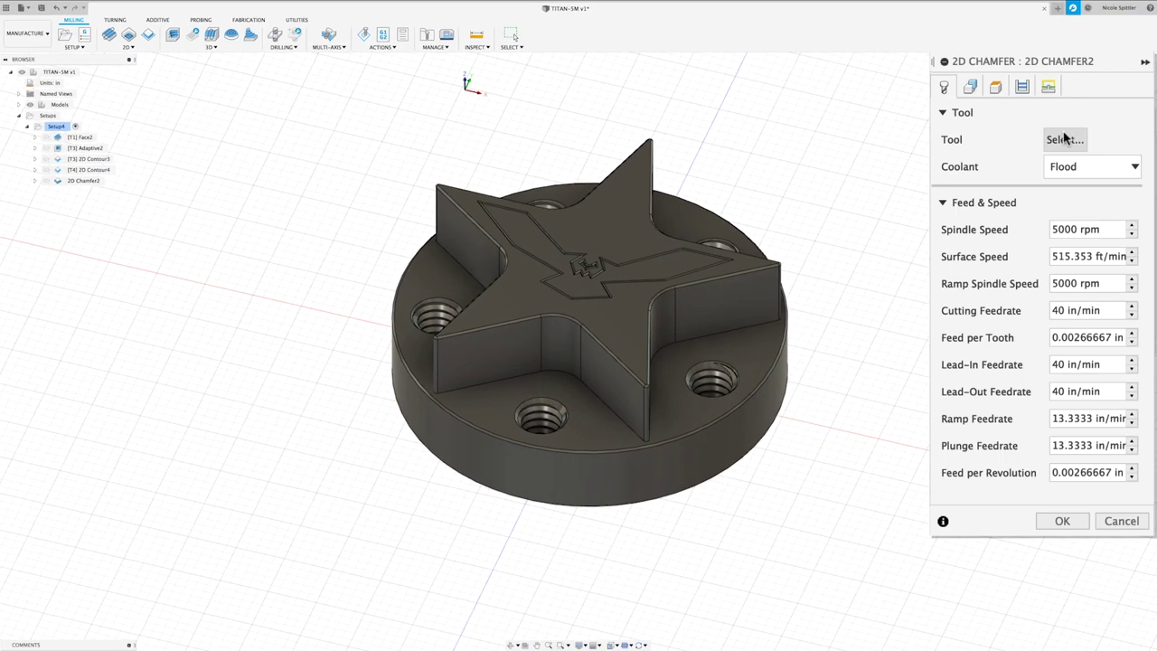
left_click(1064, 137)
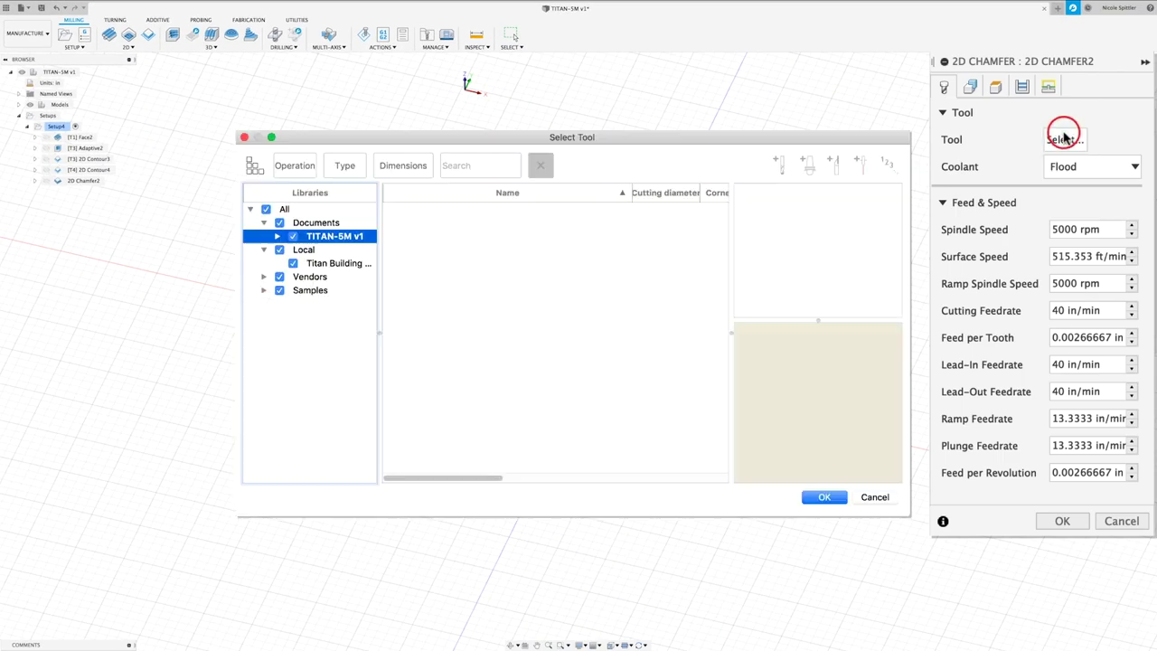
left_click(334, 263)
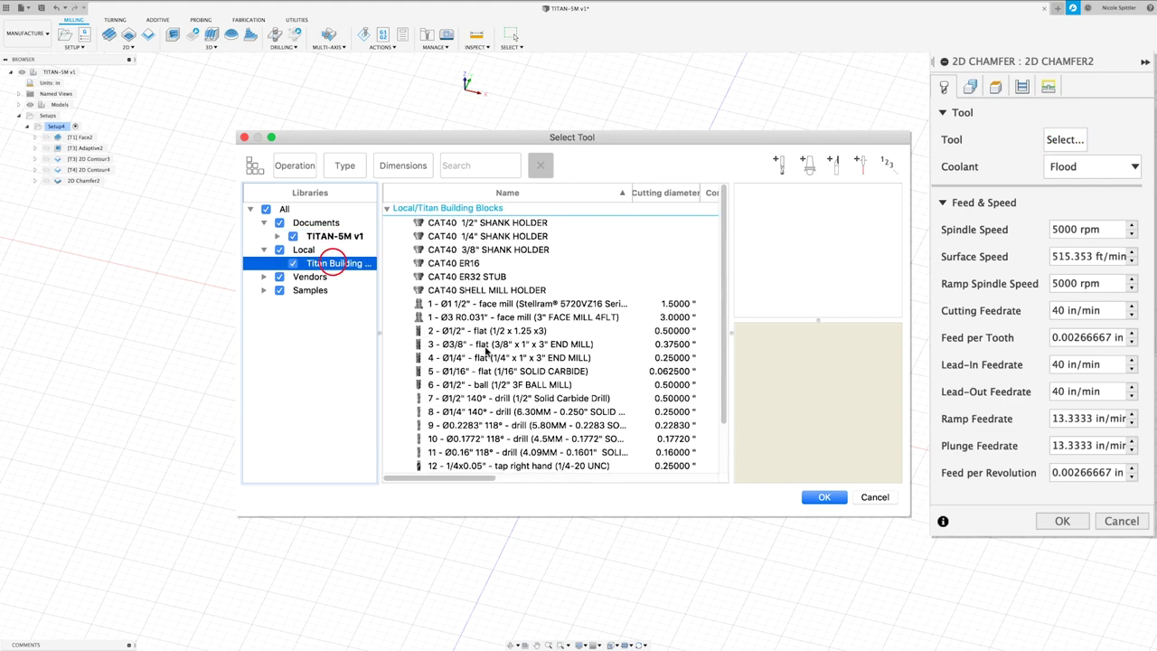
scroll(488, 357, "down", 2)
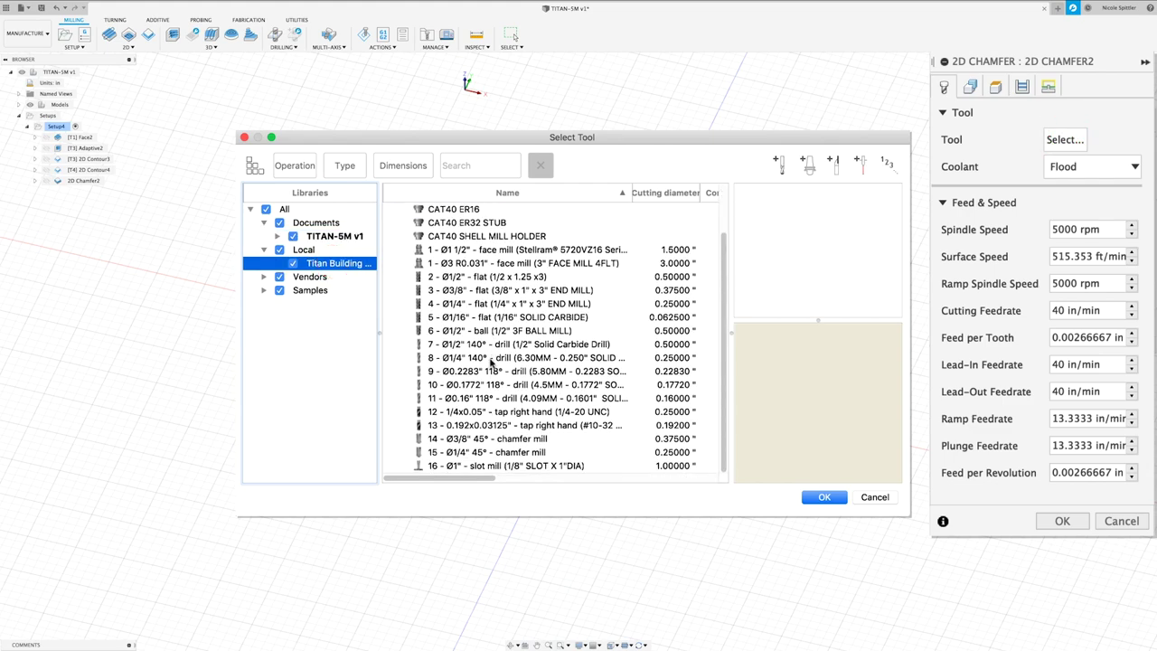
left_click(480, 440)
left_click(836, 500)
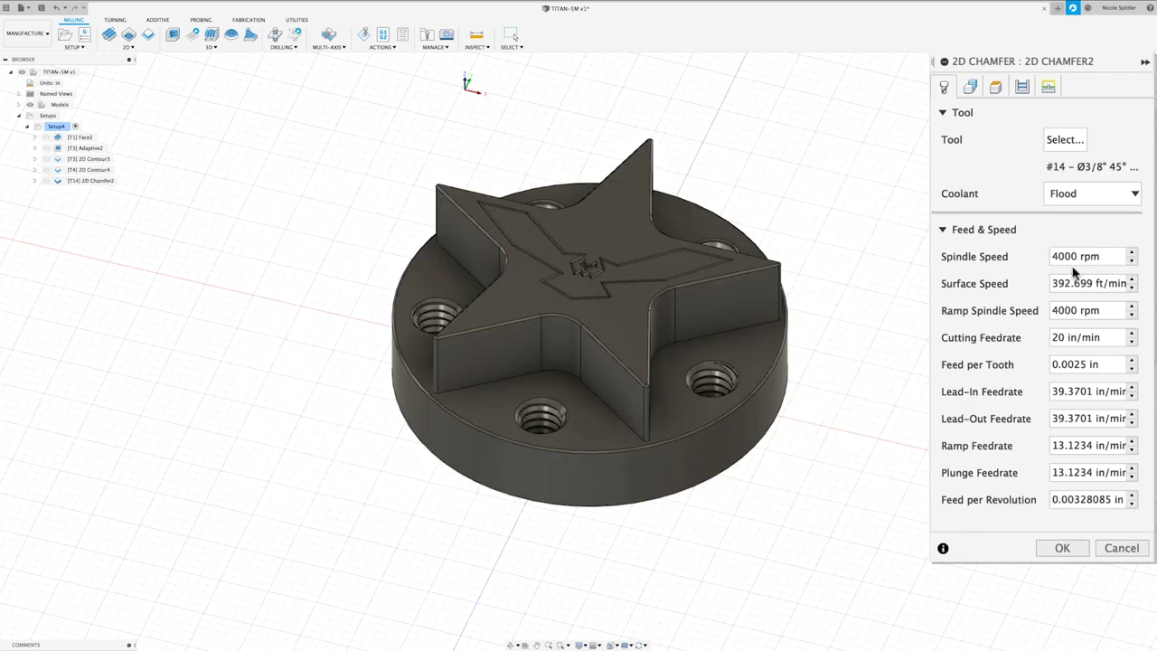
Step: Set lead-in, lead-out, ramp and plunge feedrates to 20
double_click(1085, 391)
type("20")
key("Tab")
type("20")
key("Tab")
type("20")
key("Tab")
type("20")
left_click(971, 87)
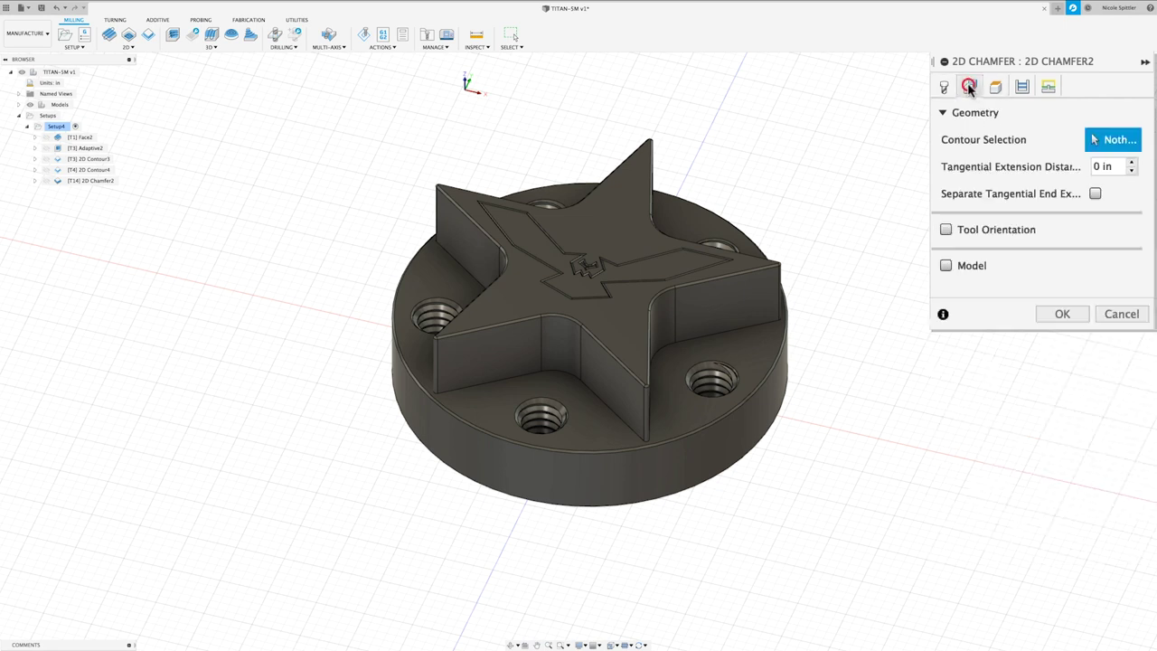
Step: Select the base's outer circular edge as the chamfer contour
scroll(832, 350, "up", 10)
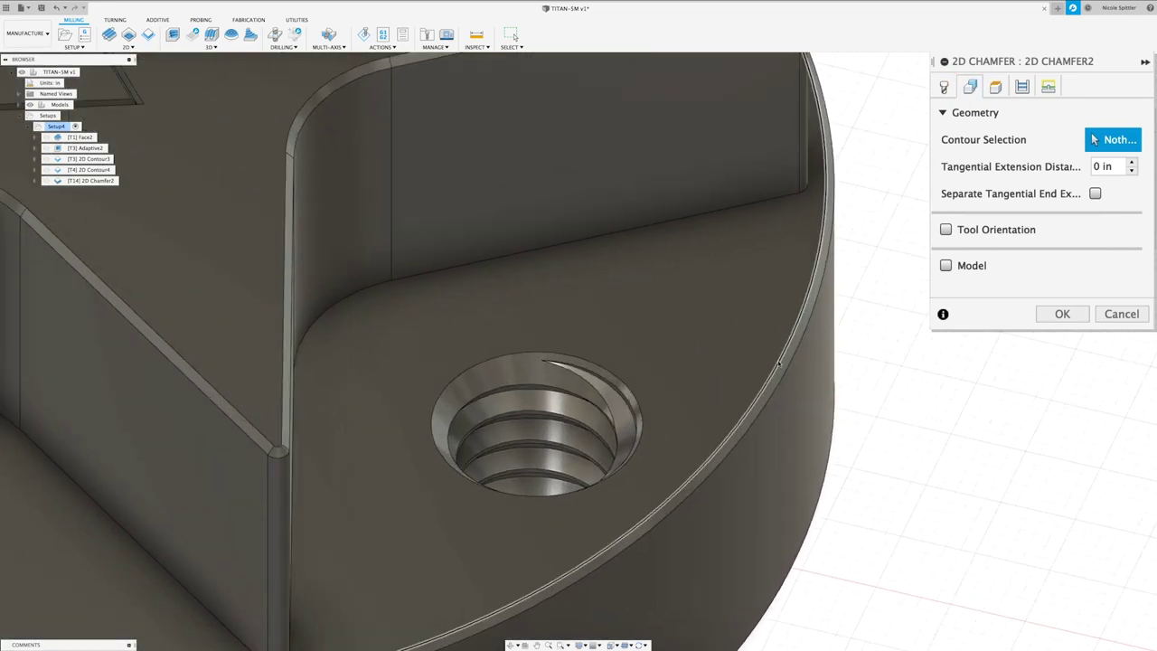
left_click(779, 363)
scroll(830, 367, "down", 10)
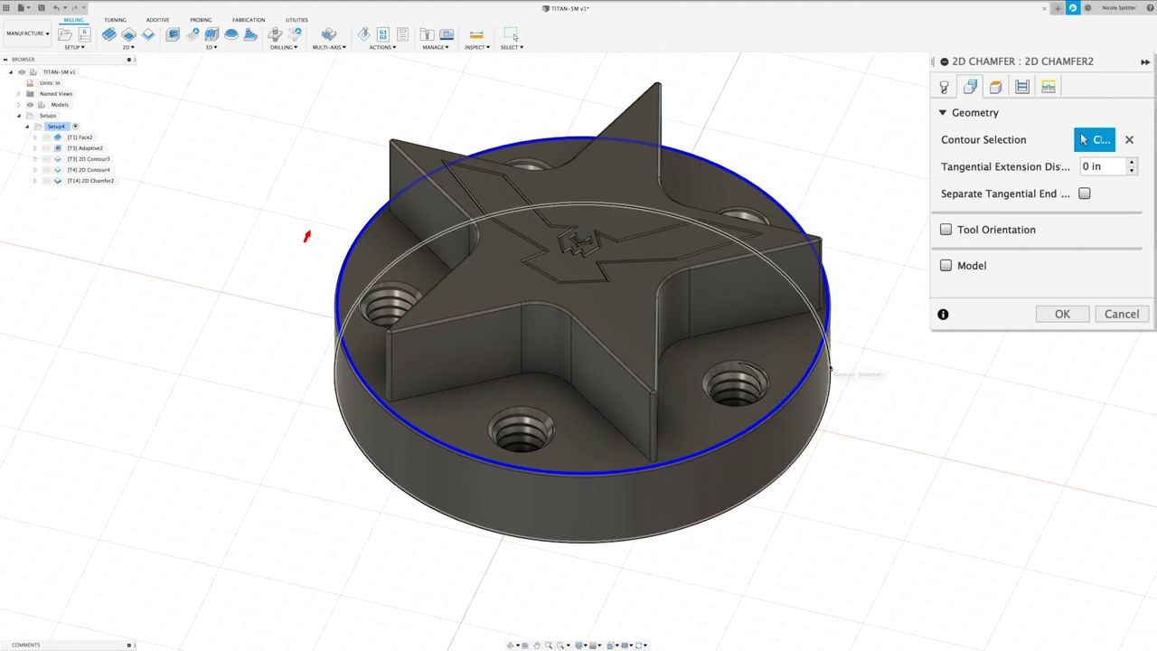
Step: Reference the clearance, retract, feed and top heights to Model top
left_click(995, 86)
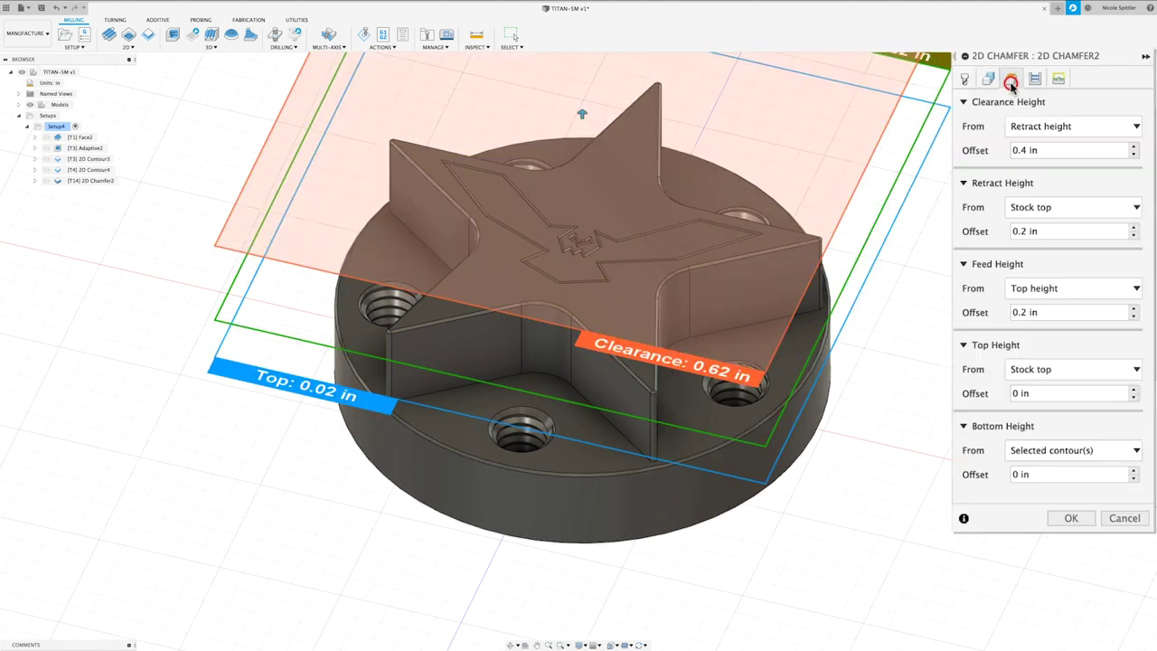
left_click(1058, 126)
left_click(1047, 215)
left_click(1063, 207)
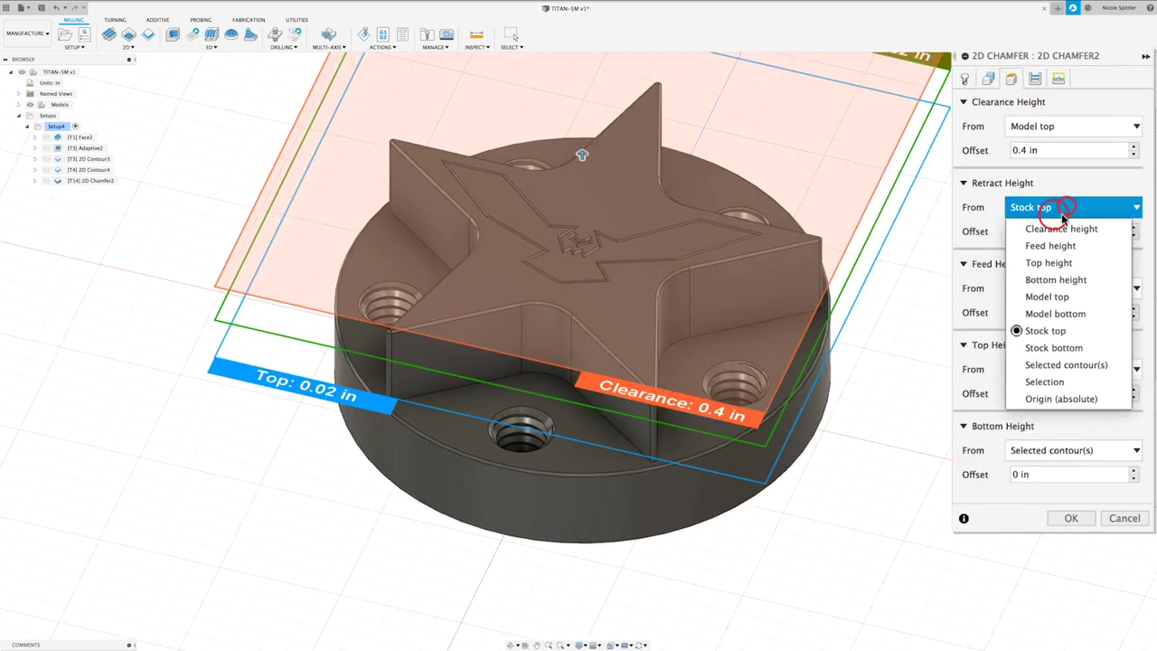
left_click(1047, 296)
left_click(1080, 288)
left_click(1047, 395)
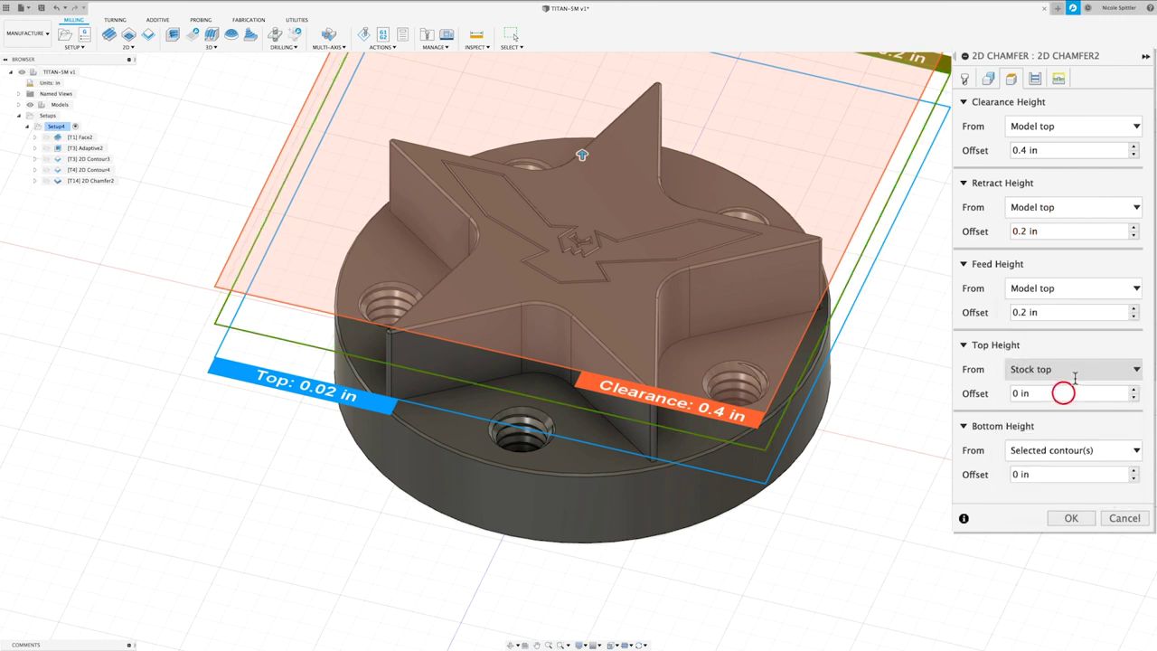
left_click(1076, 369)
left_click(1047, 459)
Step: Set the bottom height to the selected base face at -0.375 in
left_click(1058, 450)
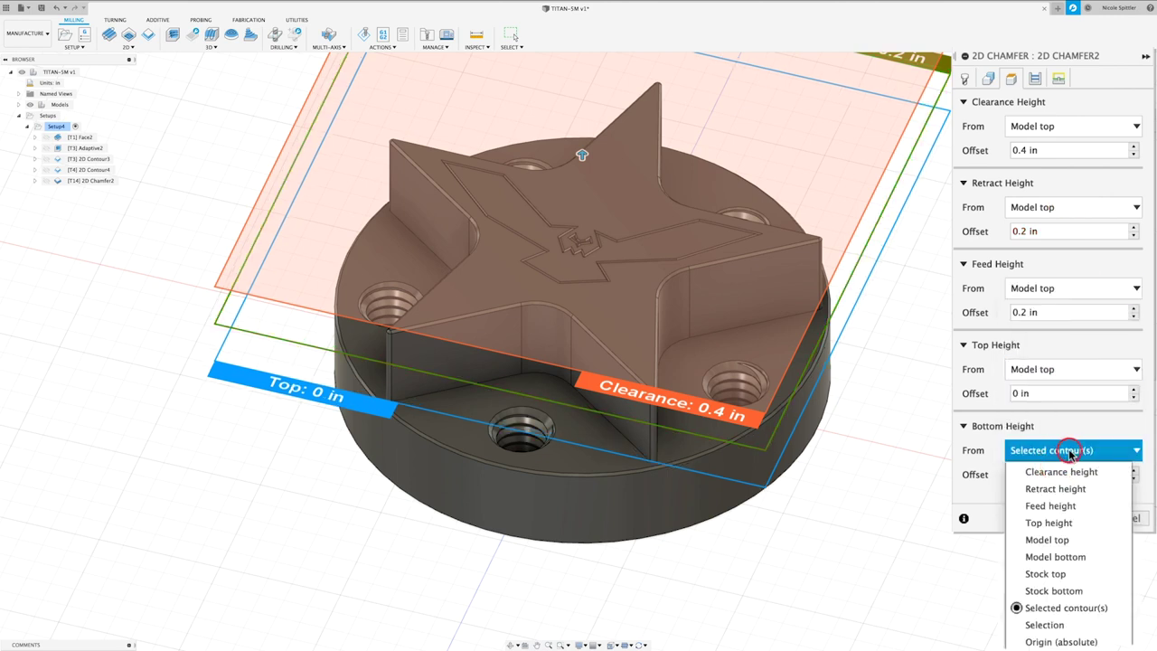
left_click(1049, 625)
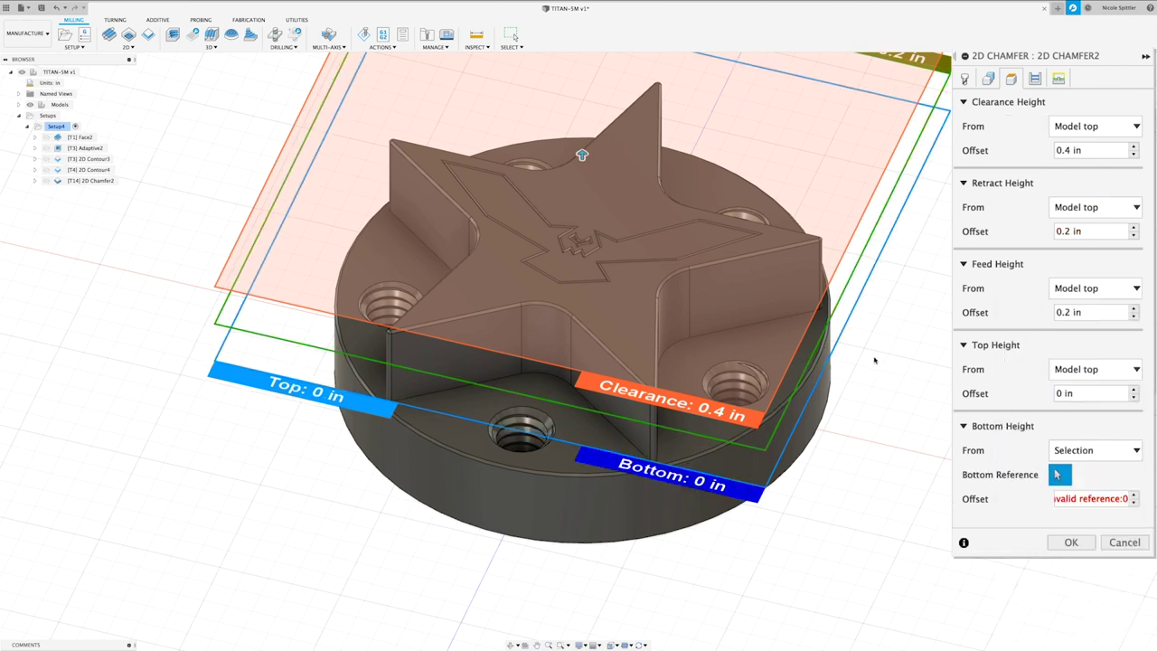
left_click(764, 343)
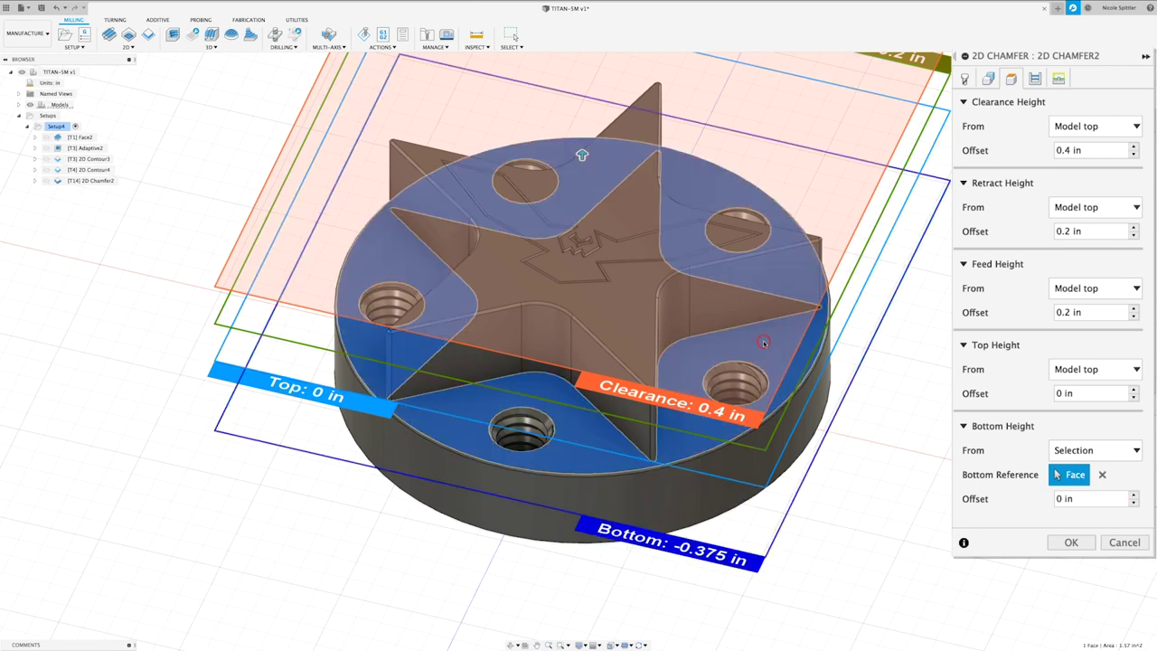
left_click(1034, 81)
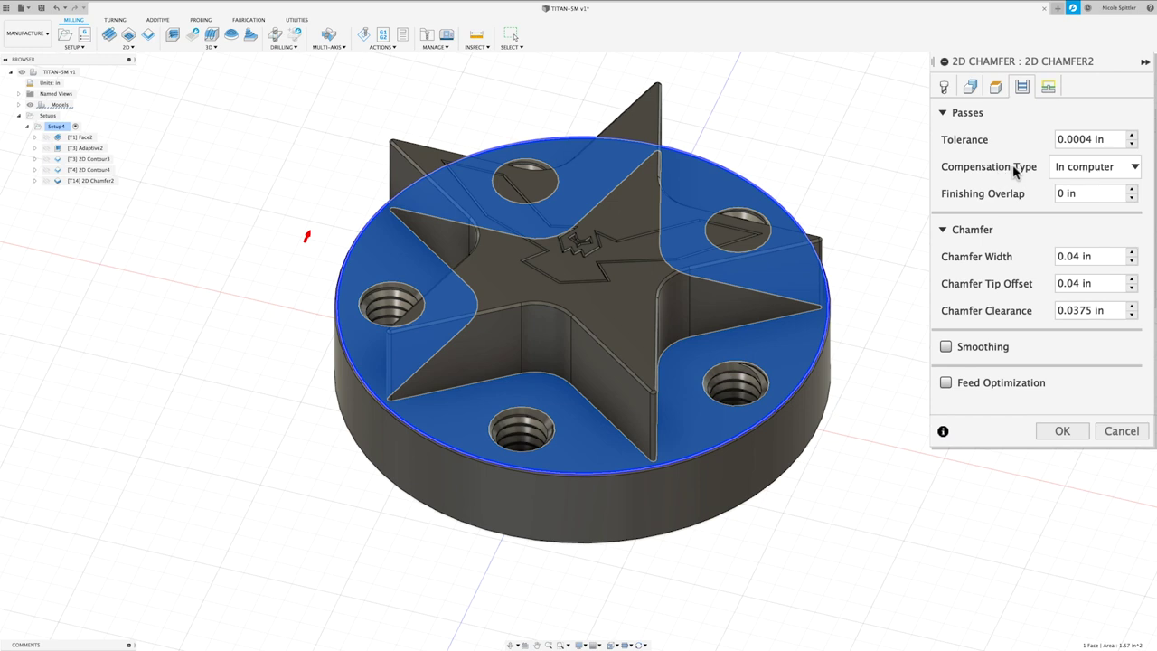
Step: Set Wear compensation, chamfer width 0, tip offset .1775 and clearance .005
left_click(1059, 166)
left_click(1086, 209)
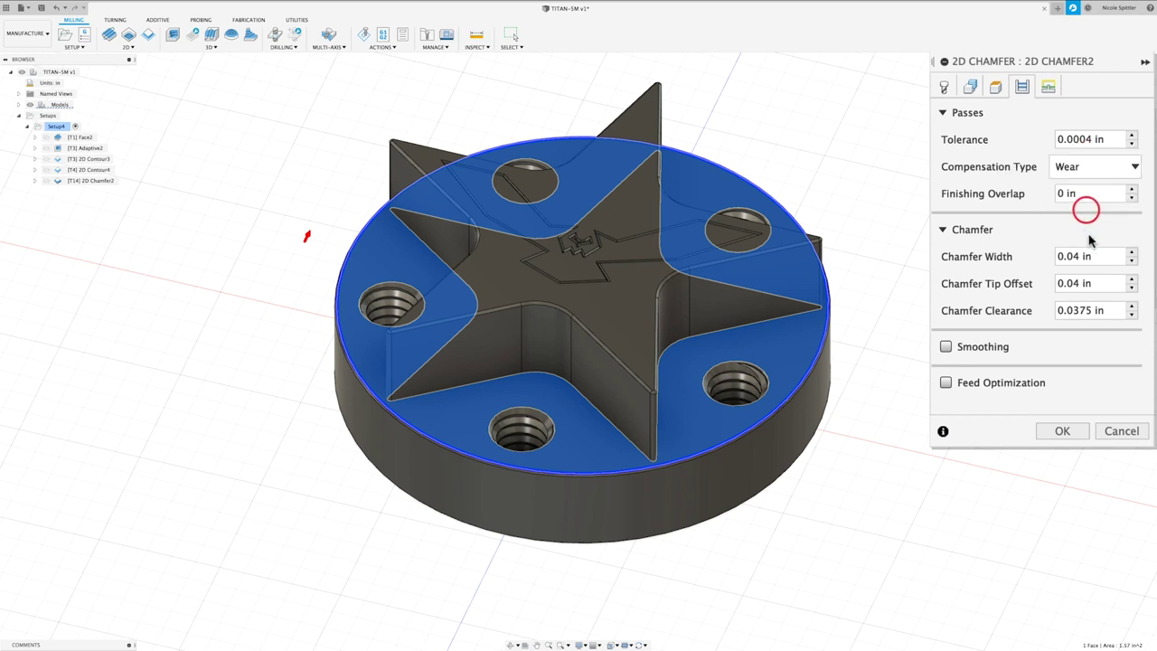
left_click(1109, 256)
type("0")
key("Tab")
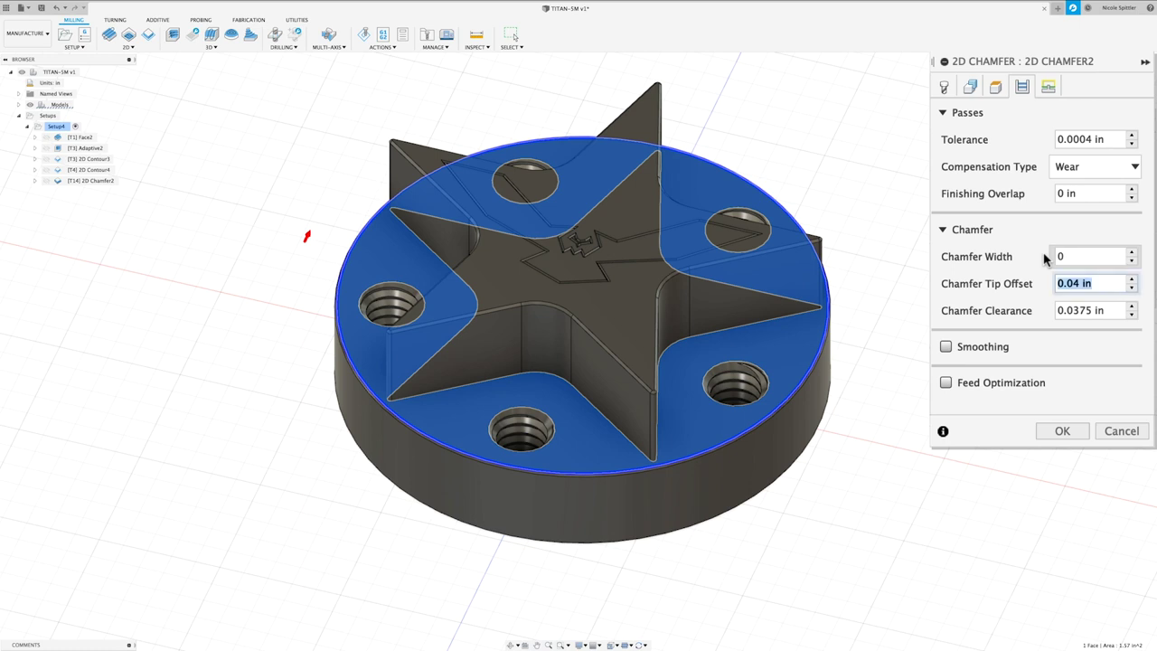
type(".1775")
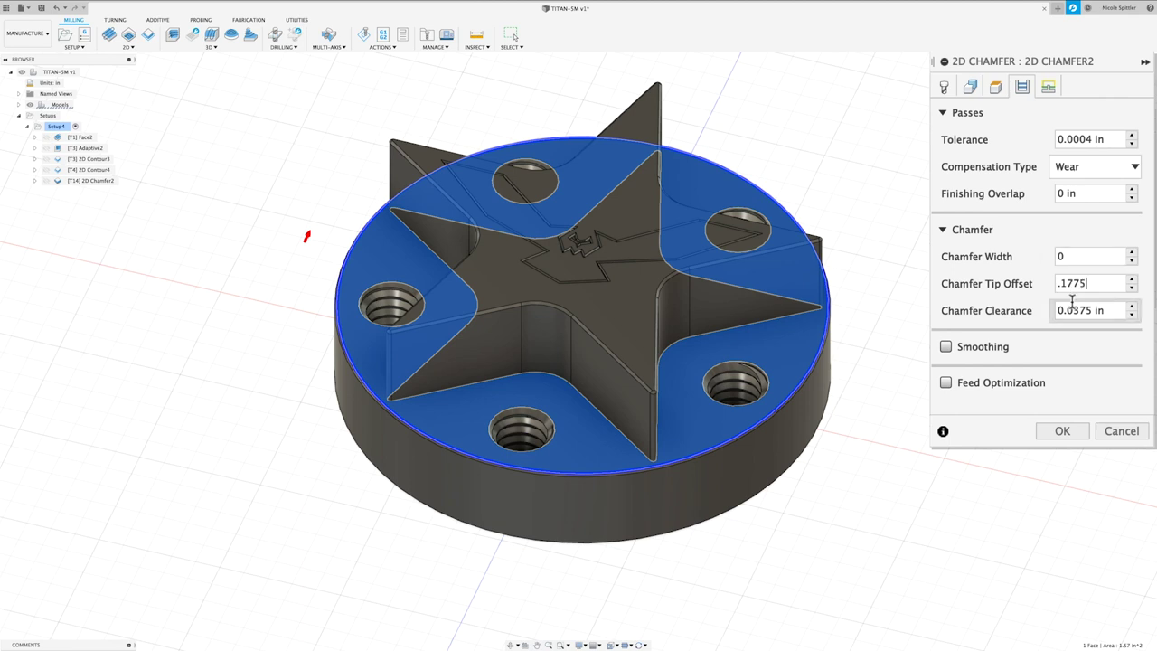
left_click(1106, 310)
type(".005")
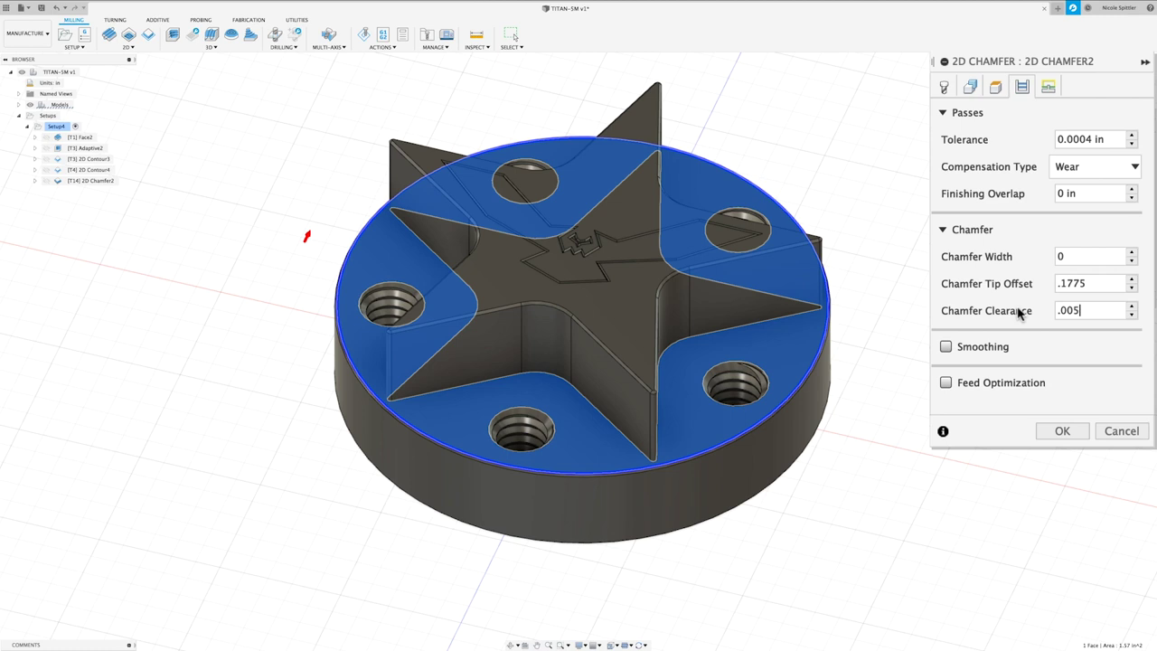
Step: Set lead-in sweep angle 45° and linear lead-in .1, then confirm 2D Chamfer2
left_click(1047, 88)
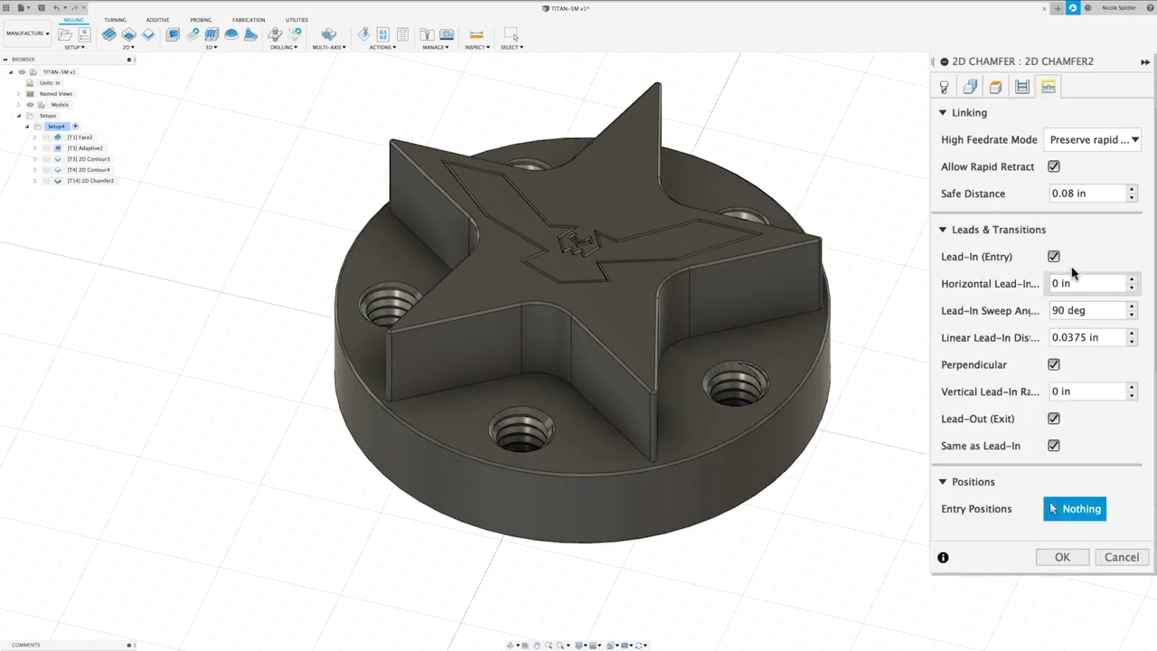
double_click(1067, 310)
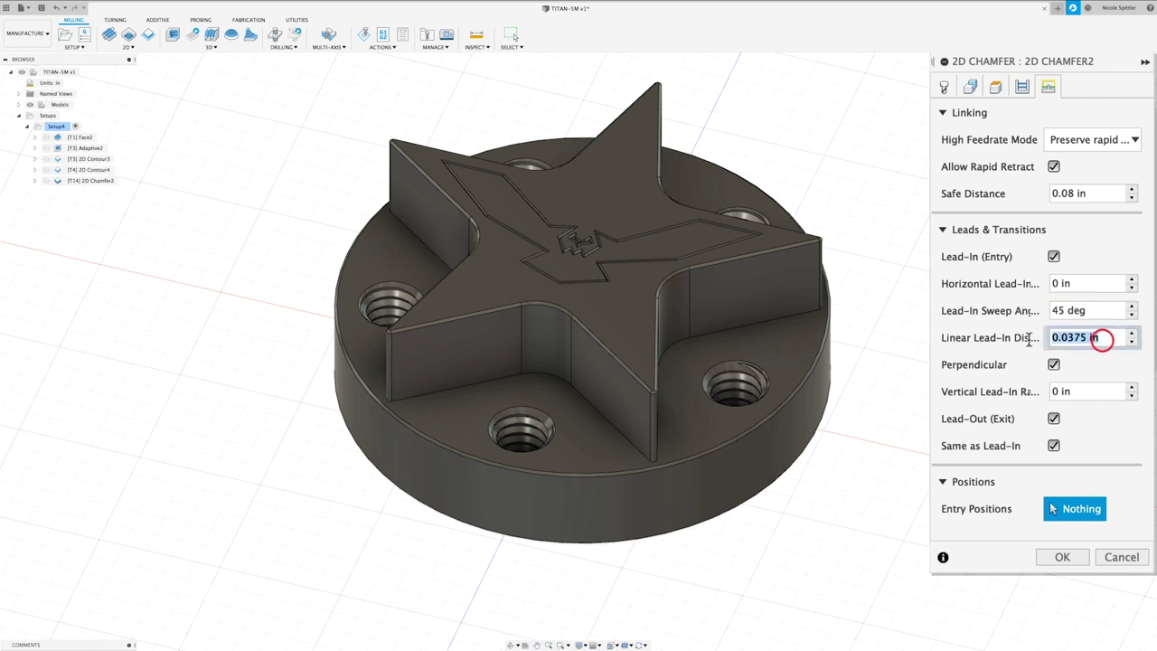
type(".1")
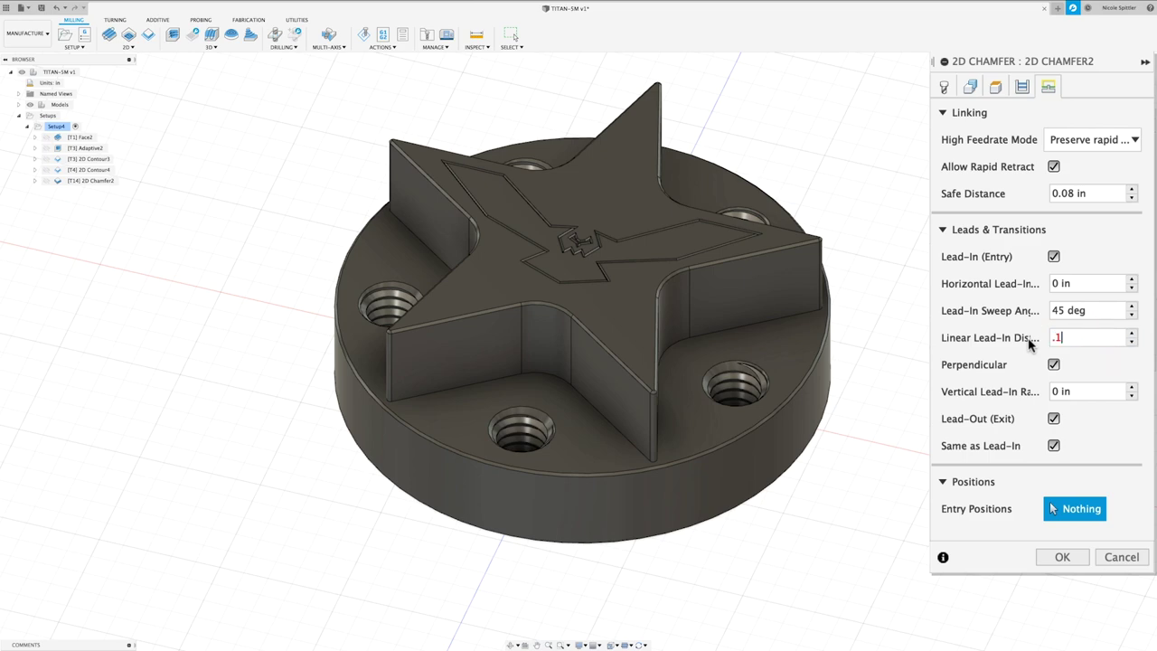
left_click(1054, 554)
middle_click_drag(1049, 506, 1050, 389, "shift")
left_click(1128, 85)
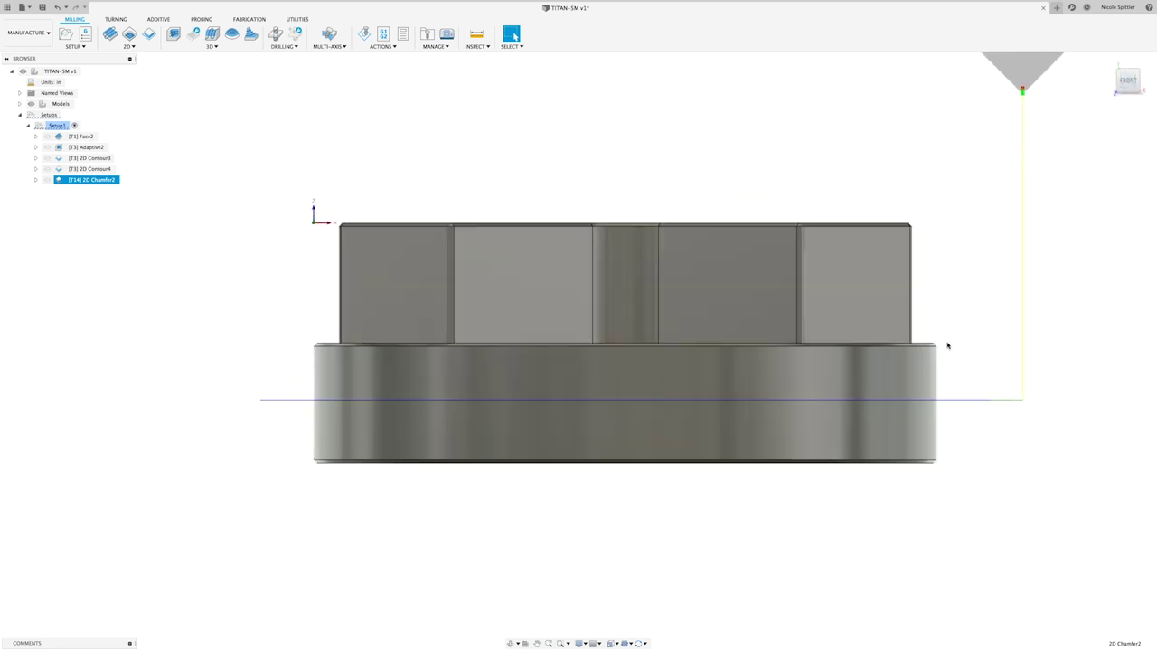
middle_click_drag(974, 346, 943, 295, "shift")
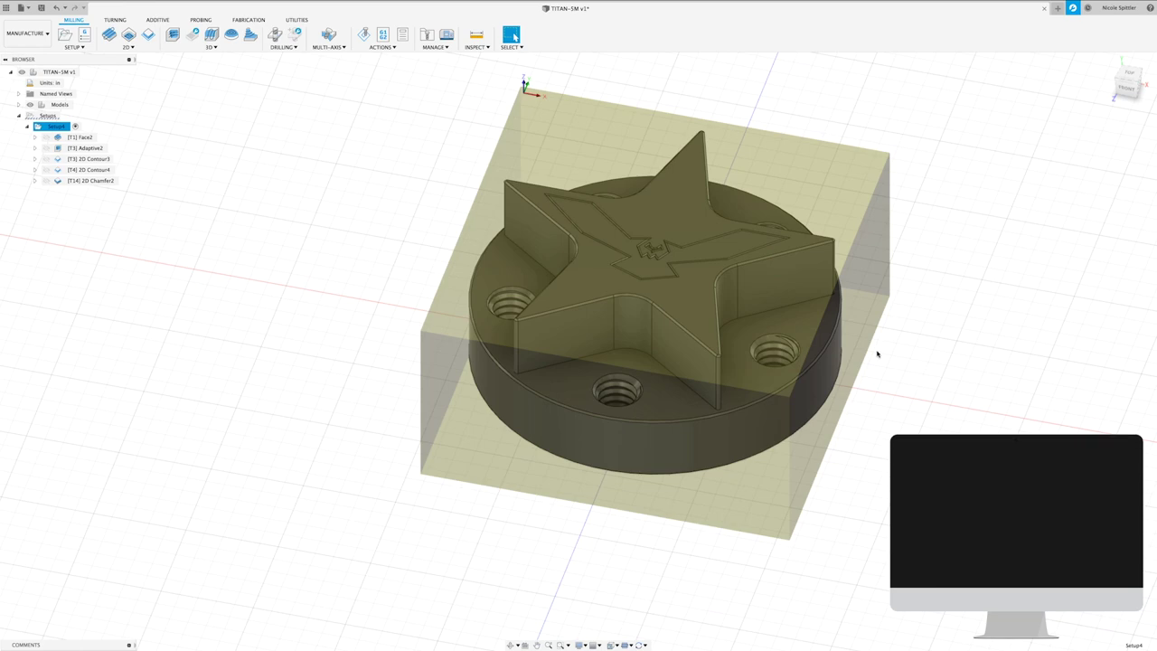
middle_click_drag(877, 354, 592, 161, "shift")
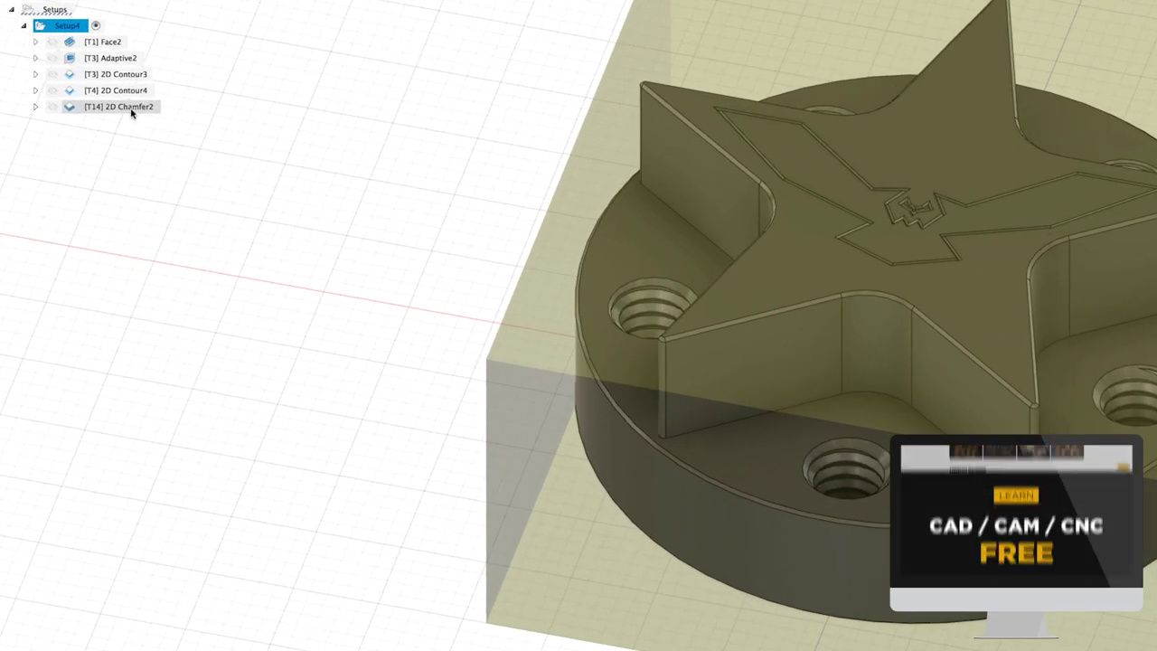
Step: Duplicate 2D Chamfer2 and start editing the 2D Chamfer2 (2) copy
right_click(100, 180)
left_click(171, 387)
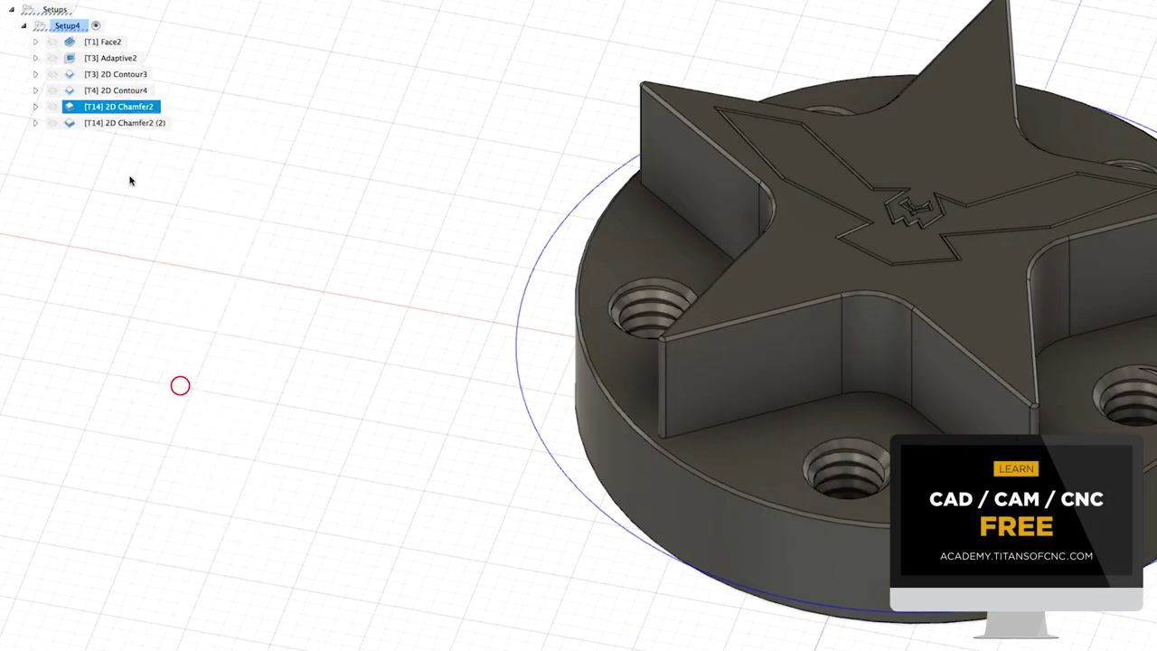
right_click(122, 123)
left_click(147, 134)
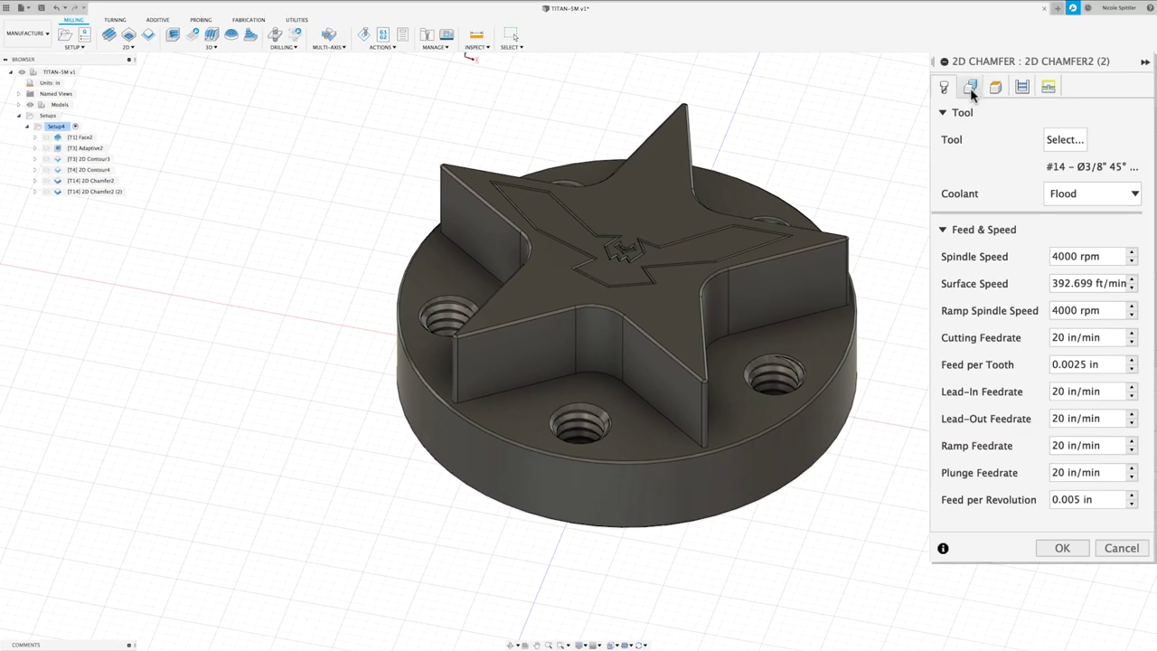
Step: Replace the outer-circle contour selection with the star's top edge
left_click(971, 88)
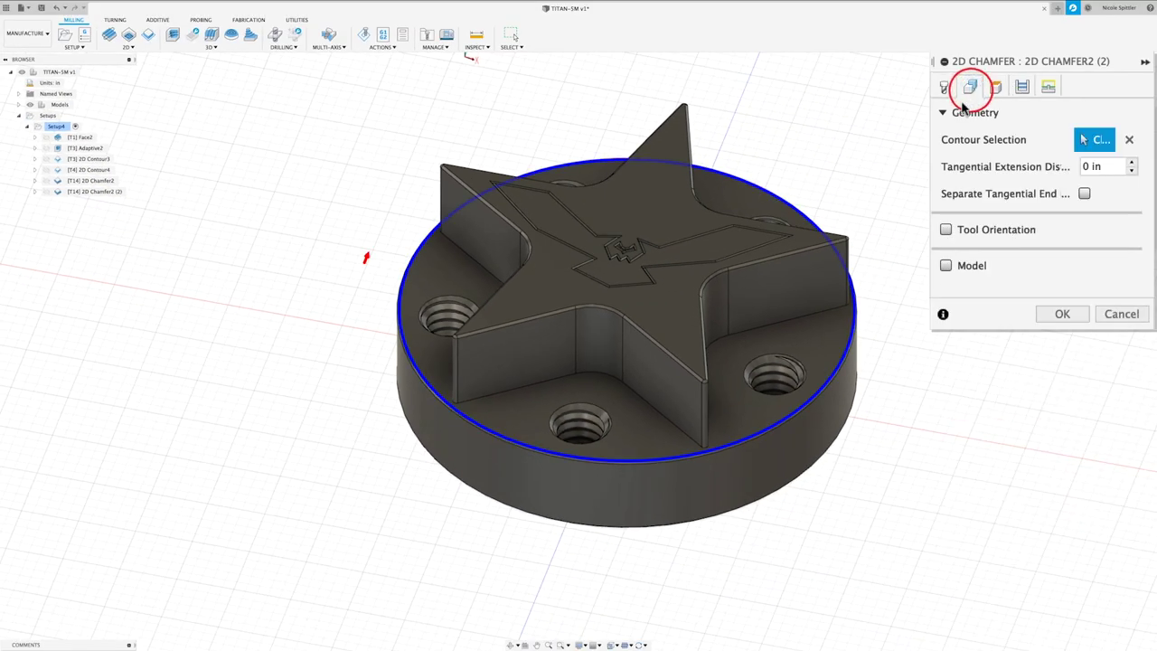
left_click(1128, 140)
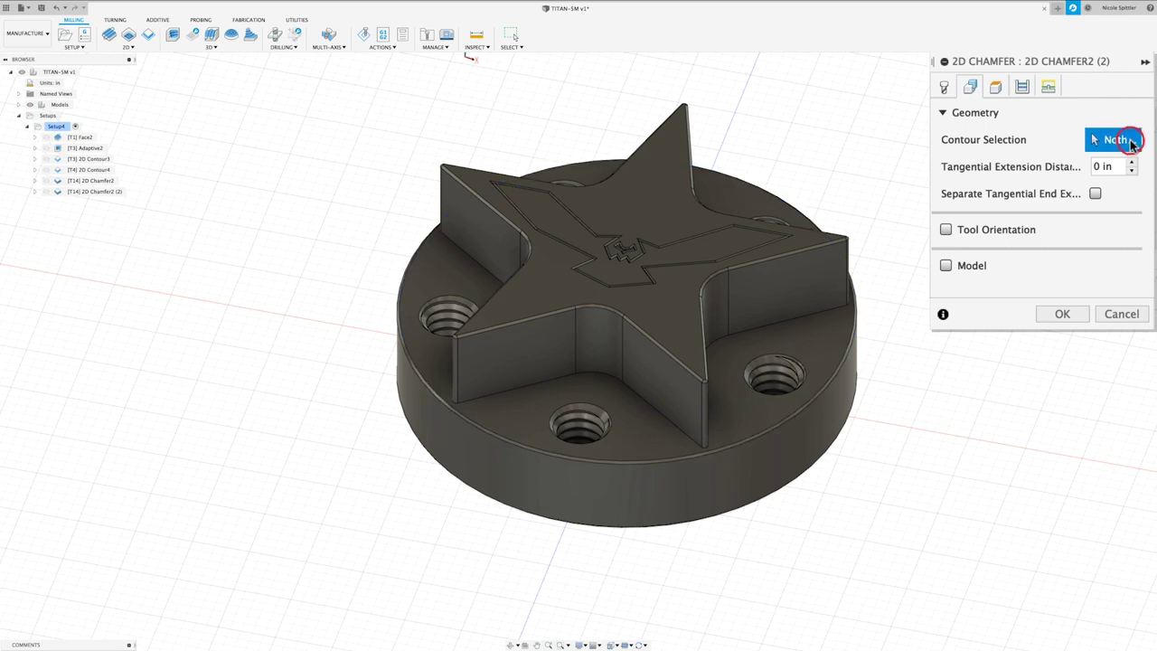
scroll(811, 239, "up", 6)
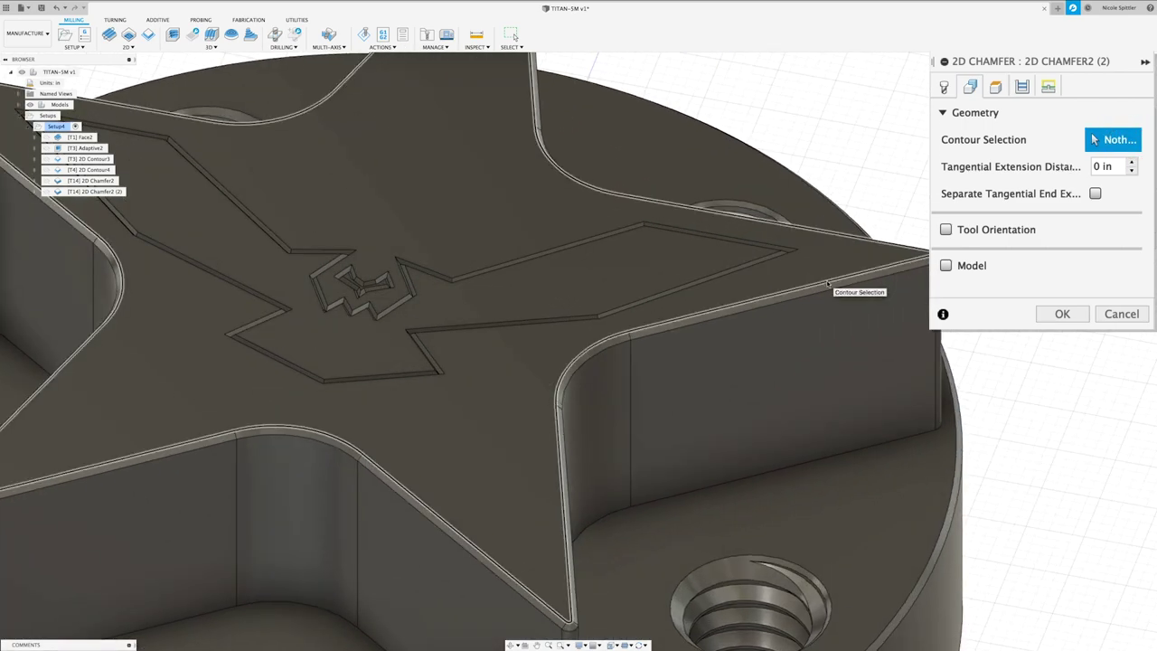
left_click(827, 282)
scroll(881, 226, "down", 6)
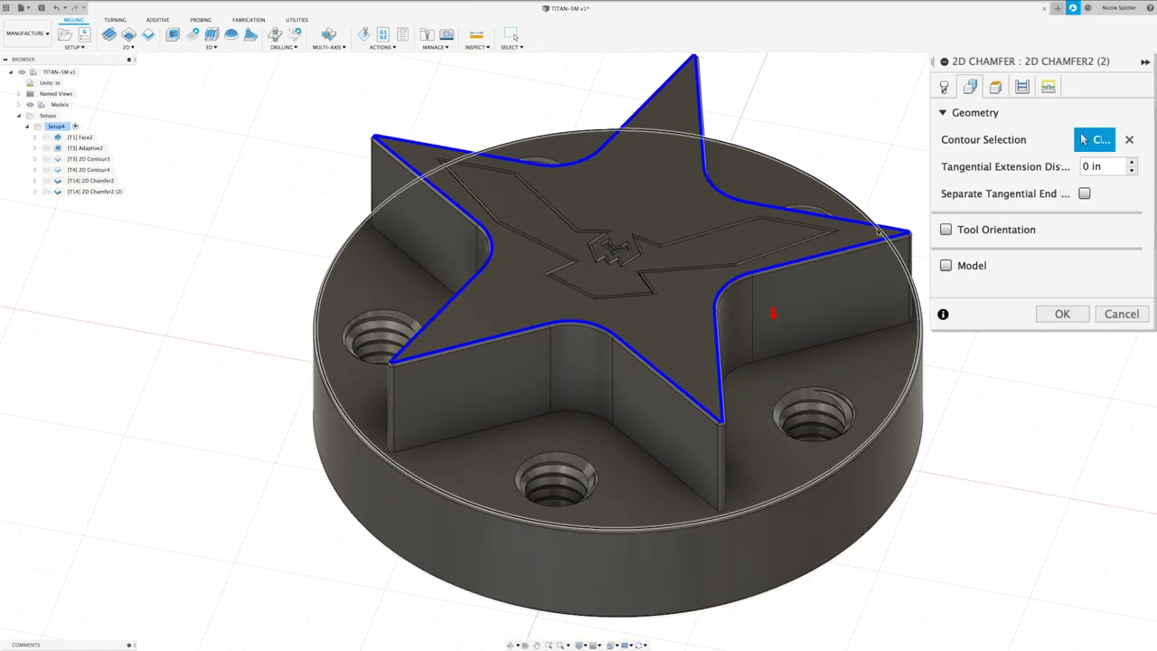
left_click(995, 86)
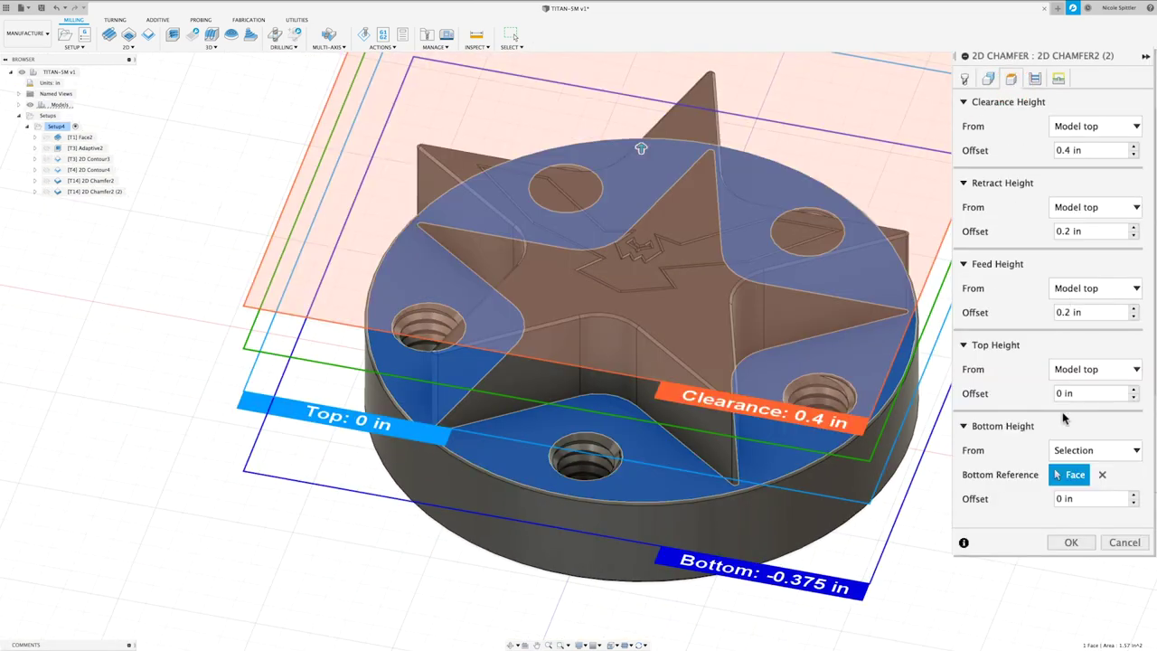
Step: Set bottom height from Model top, tip offset .05 and chamfer clearance 0
left_click(1084, 449)
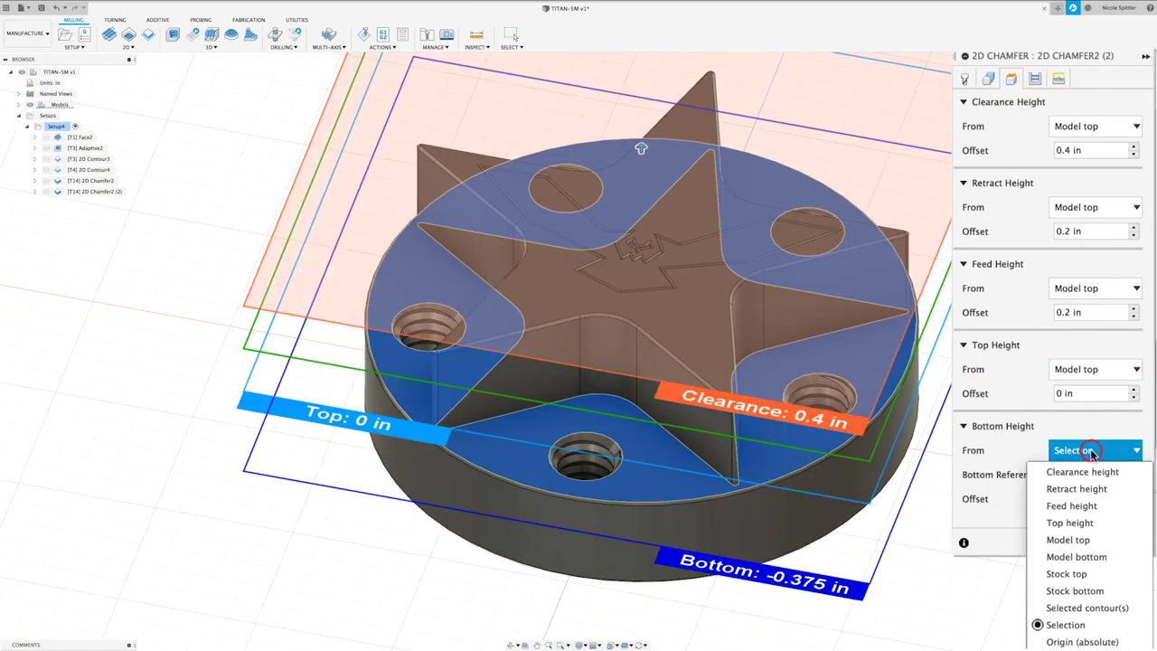
left_click(1090, 543)
left_click(1035, 79)
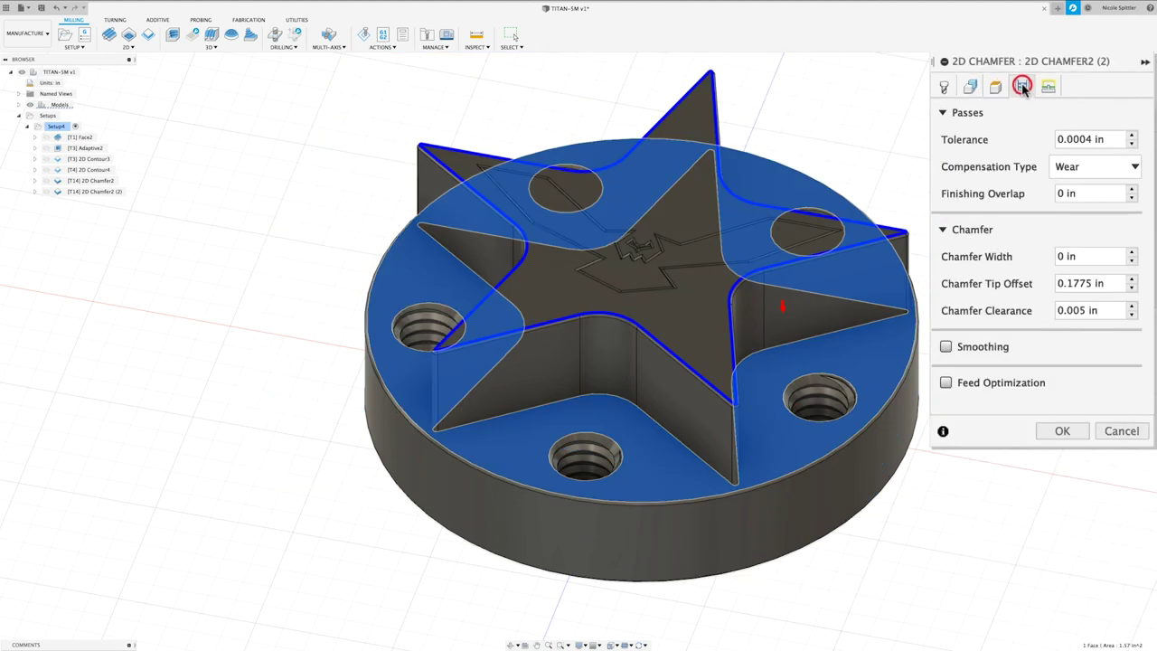
left_click(1116, 283)
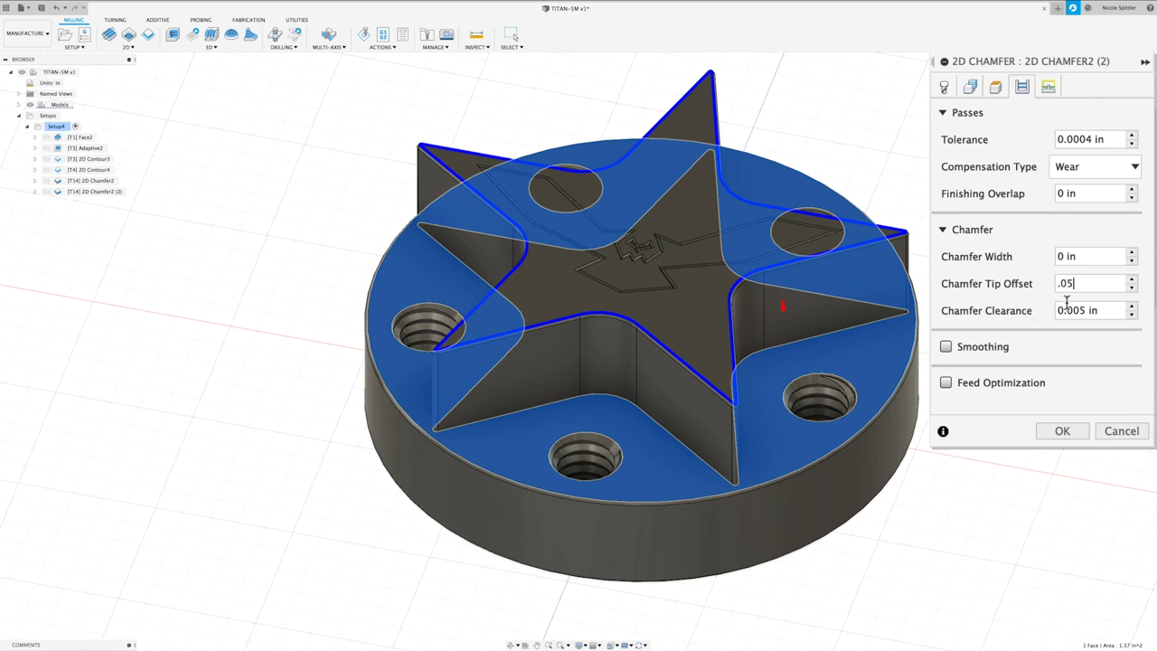
left_click(1111, 307)
type("0")
Step: Set horizontal and linear lead-ins to .025, vertical lead-in radius 0, and confirm
left_click(1048, 85)
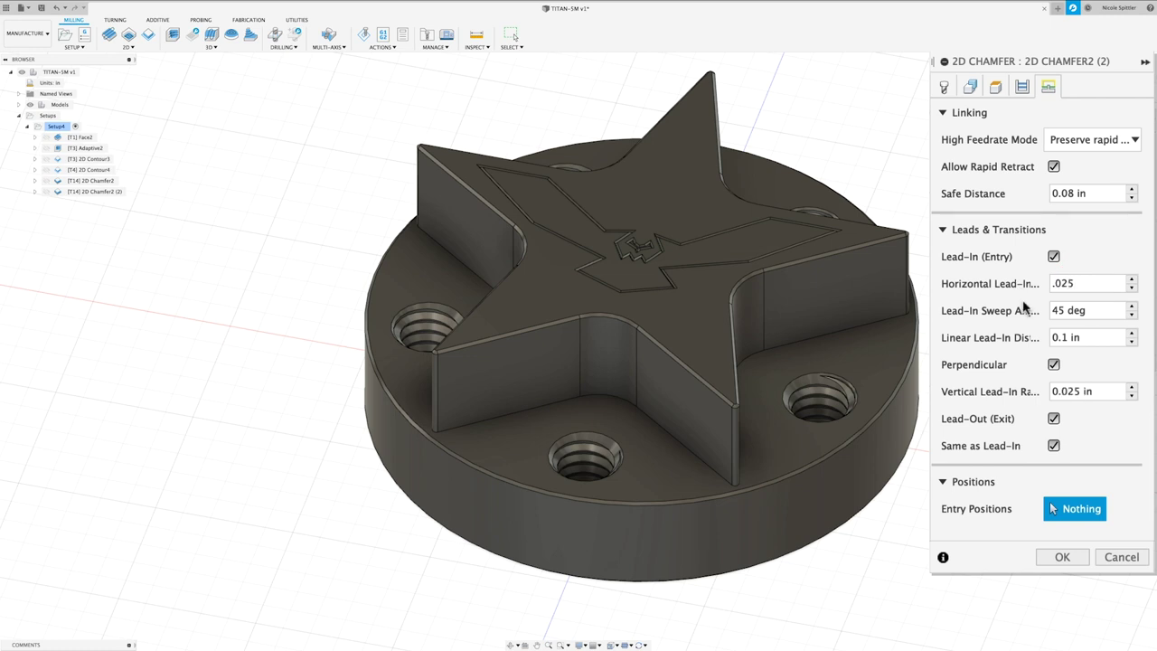
left_click(1009, 342)
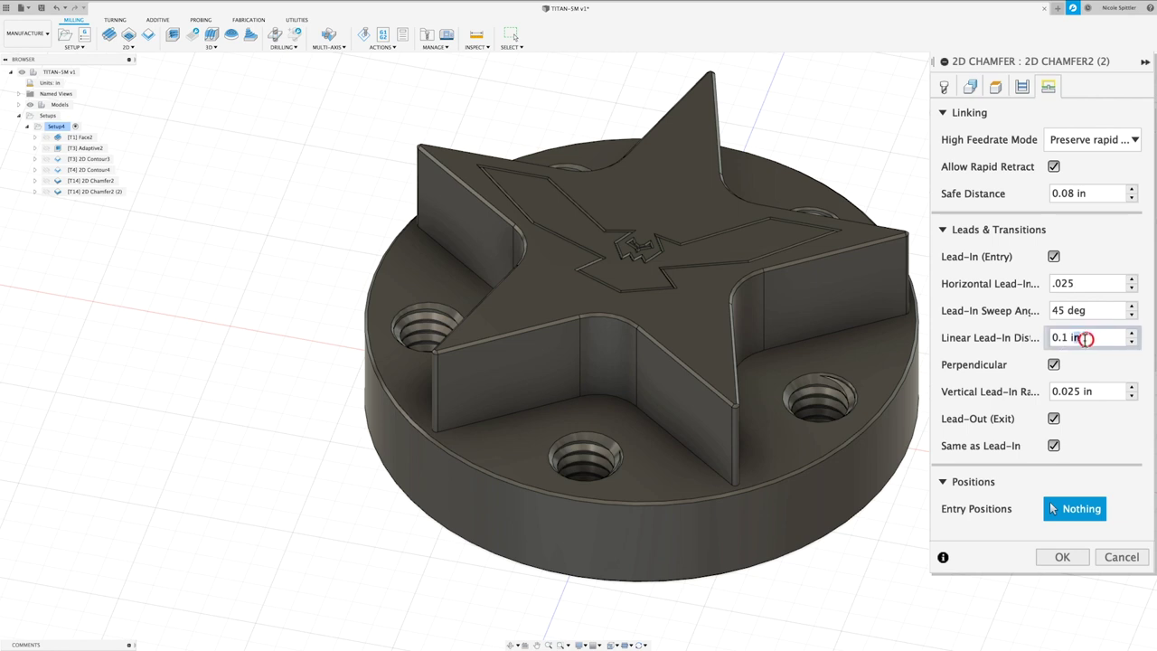
type(".025")
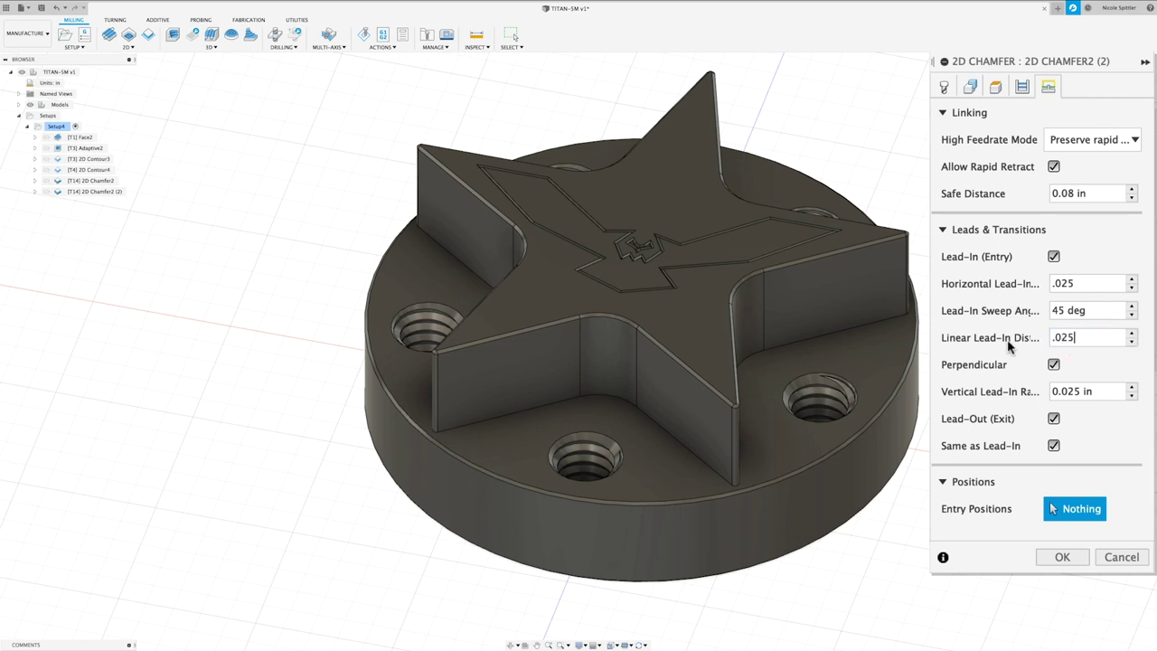
left_click(1112, 390)
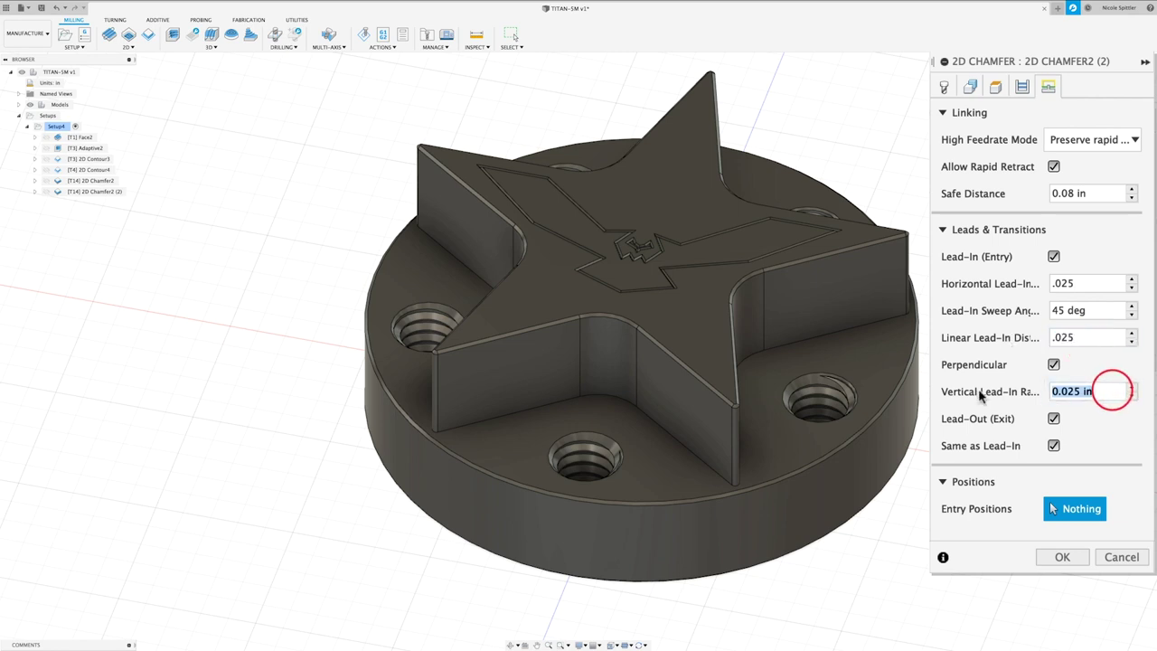
type("0")
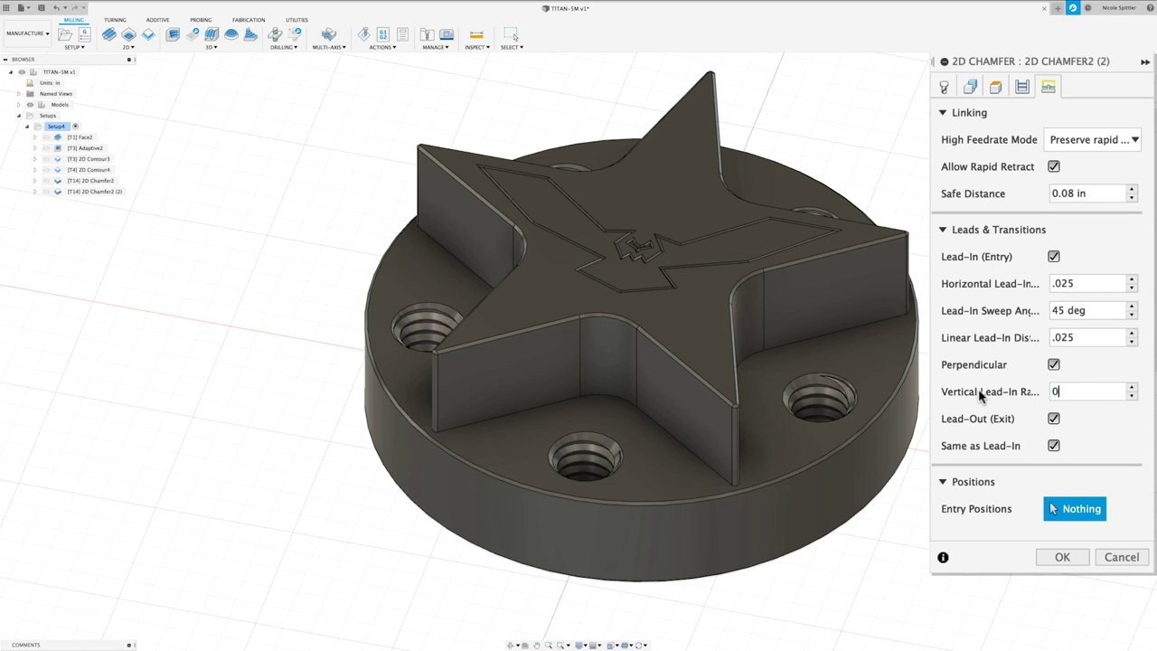
left_click(1058, 556)
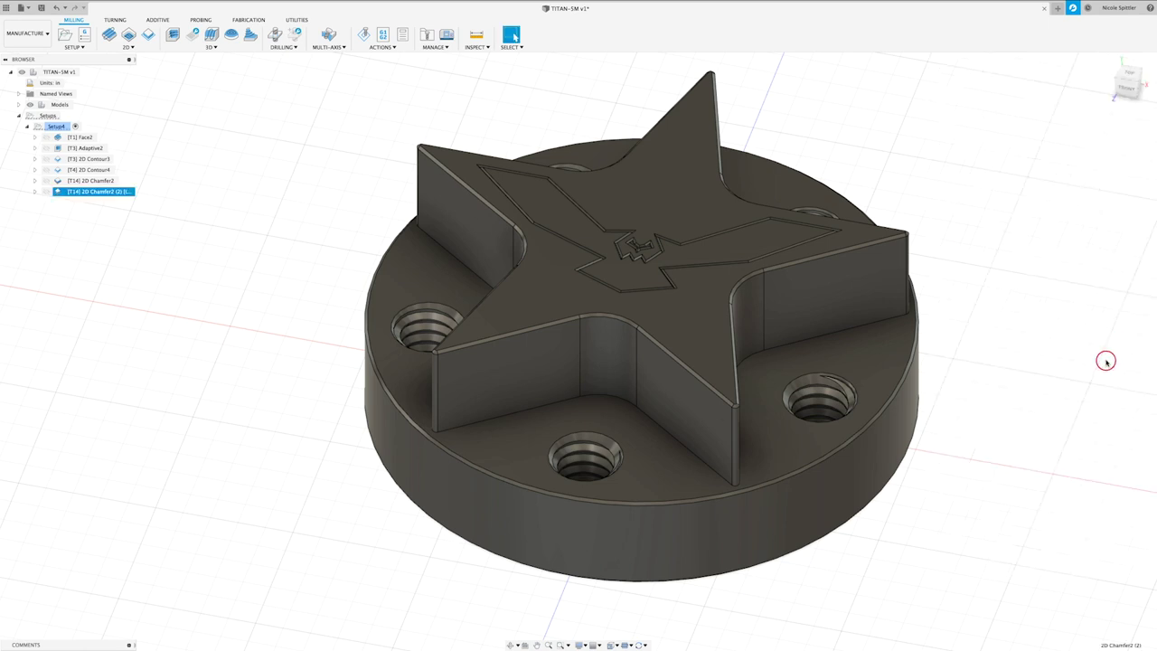